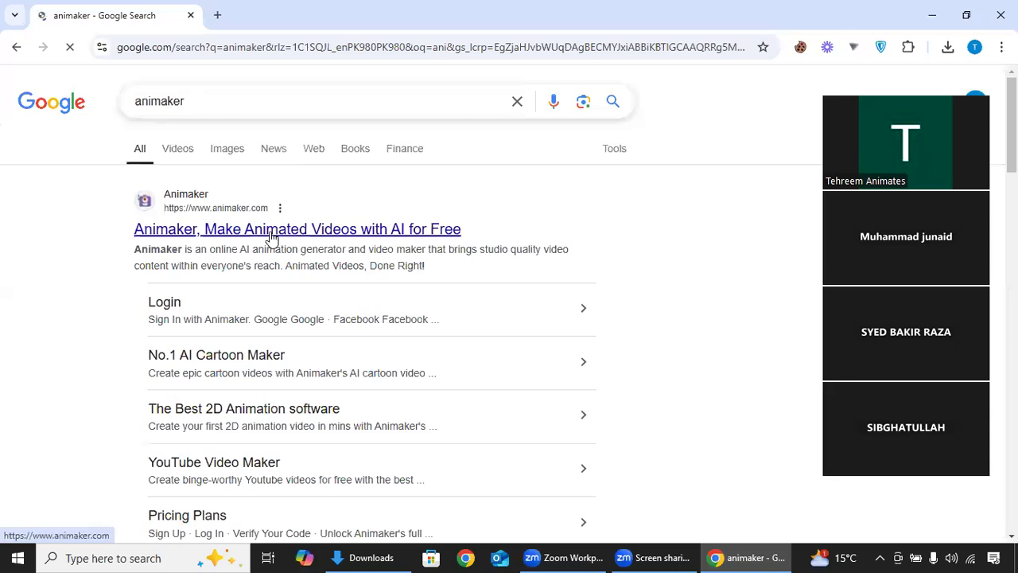
Step: Open the Animaker website from the search results and dismiss the Google sign-in prompt and cookie notice
{"action": "left_click", "coordinate": [270, 232]}
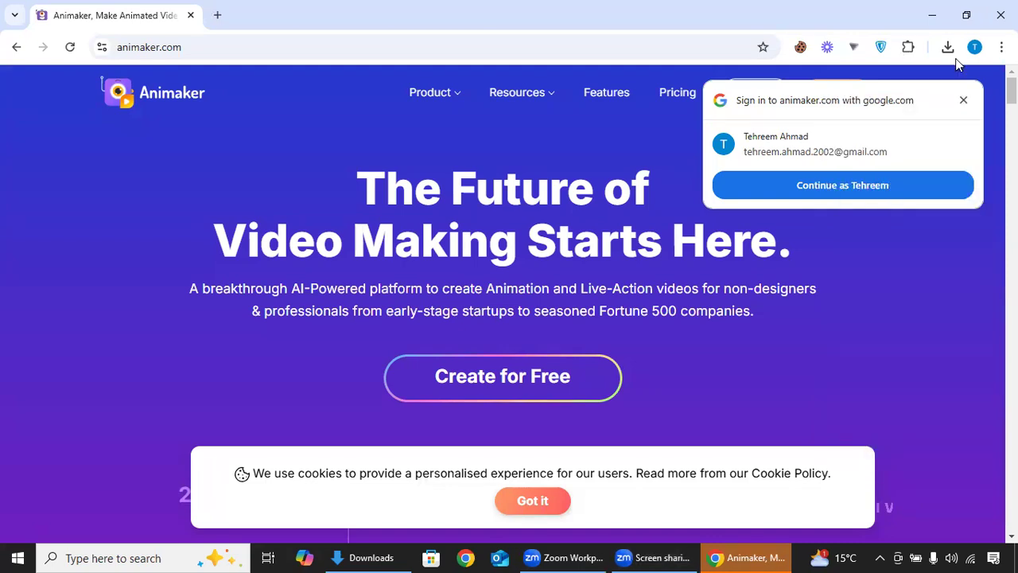
{"action": "left_click", "coordinate": [964, 105]}
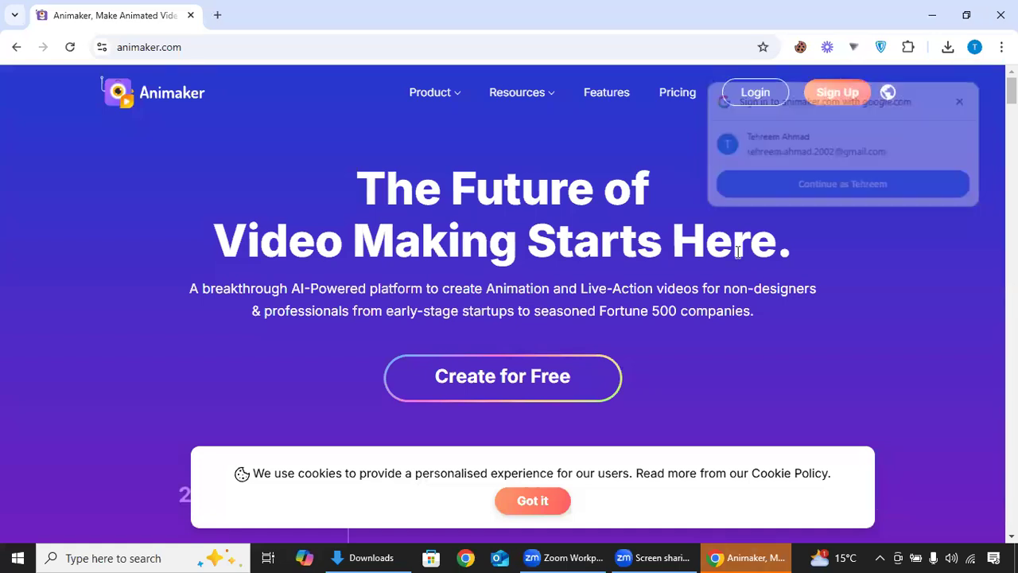
{"action": "left_click", "coordinate": [531, 503]}
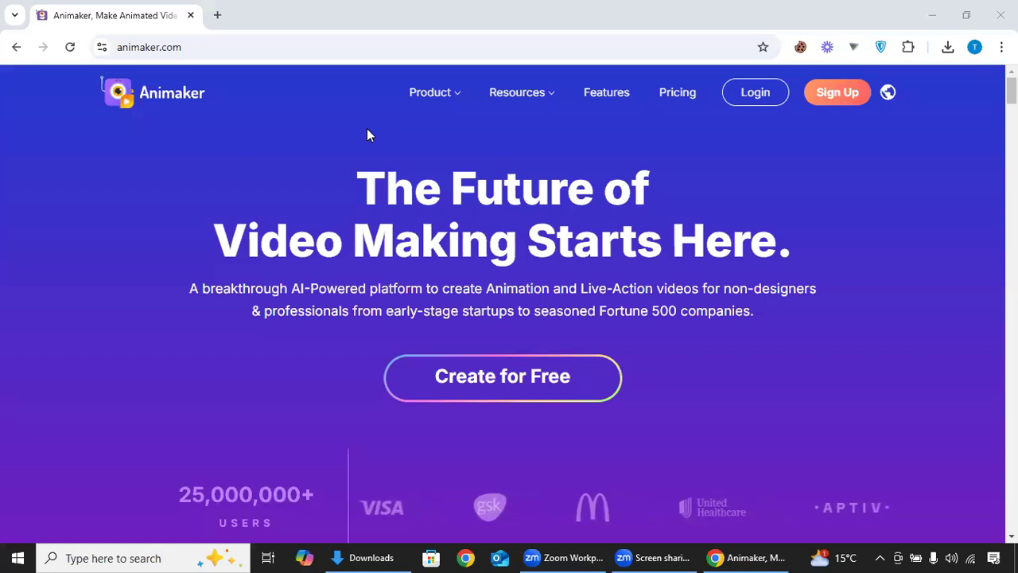
Step: Log in to the Animaker account, continue working on this device and dismiss the Cyber Monday offer
{"action": "left_click", "coordinate": [744, 96]}
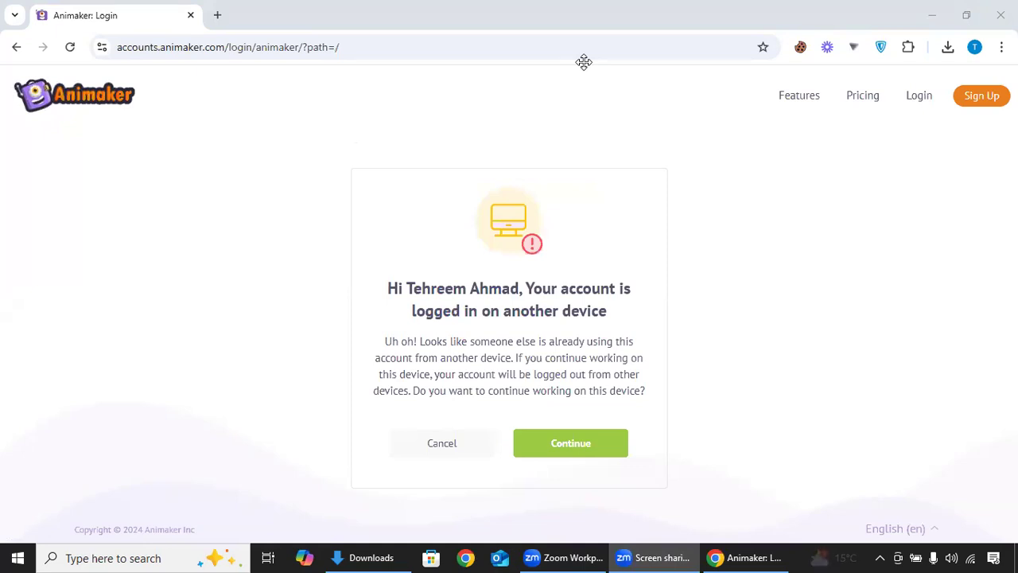
{"action": "left_click", "coordinate": [547, 446]}
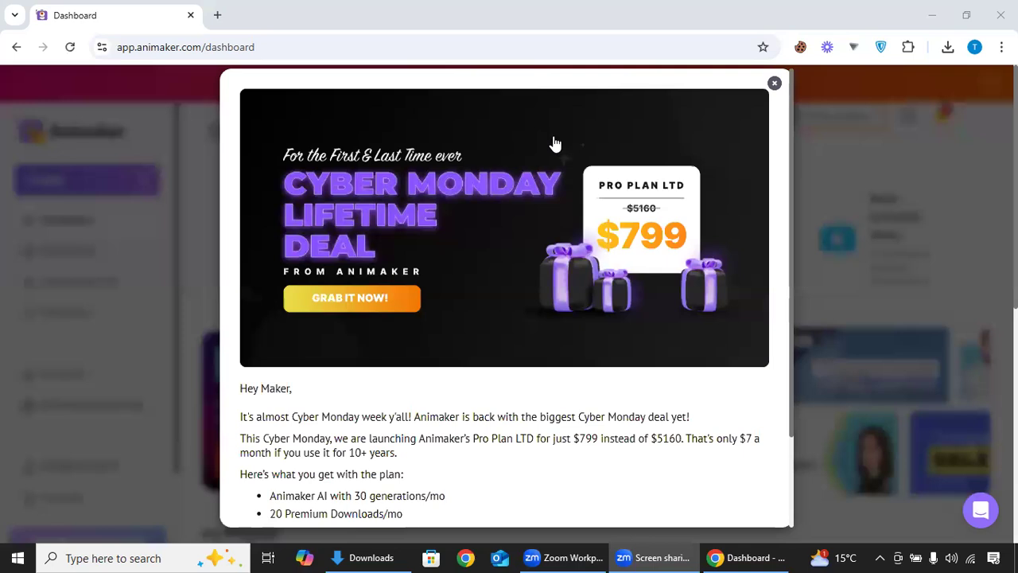
{"action": "left_click", "coordinate": [774, 84]}
Step: Look over the dashboard and start creating a new video
{"action": "scroll", "coordinate": [610, 318], "scroll_direction": "down", "scroll_amount": 2}
{"action": "scroll", "coordinate": [610, 318], "scroll_direction": "up", "scroll_amount": 2}
{"action": "scroll", "coordinate": [610, 319], "scroll_direction": "down", "scroll_amount": 3}
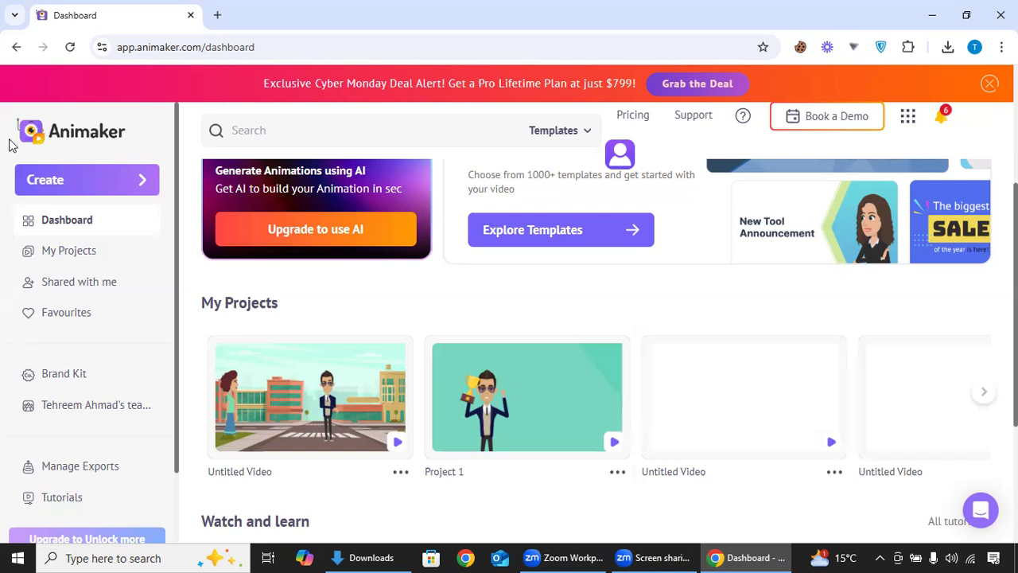
{"action": "left_click", "coordinate": [90, 194]}
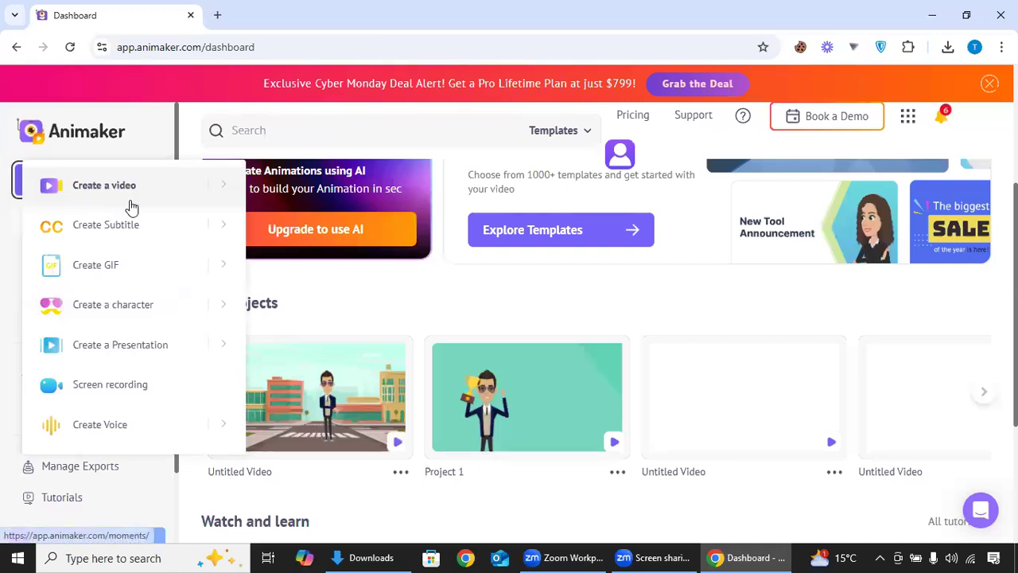
{"action": "left_click", "coordinate": [175, 196]}
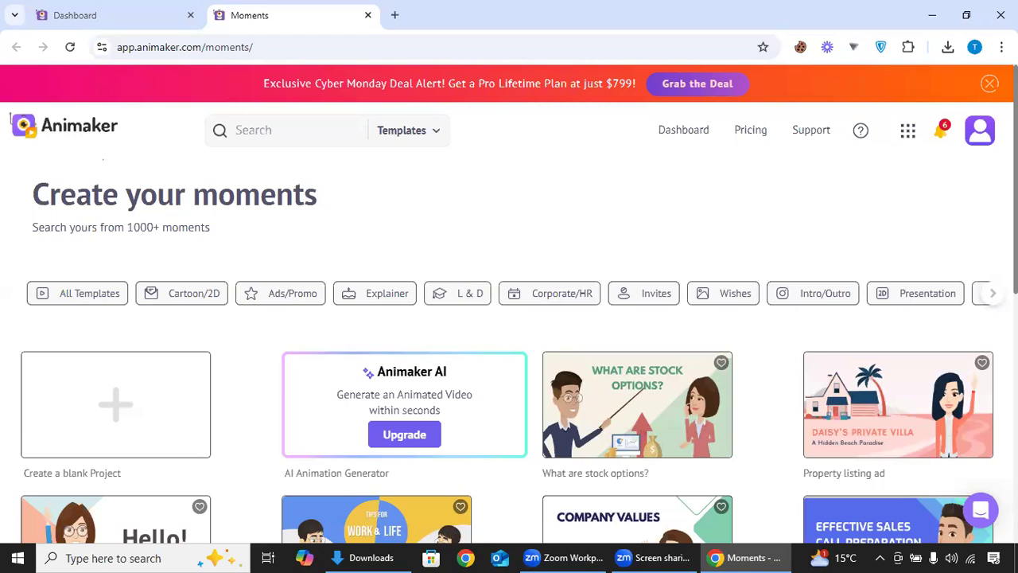
Step: Preview the Property listing ad template and close the preview
{"action": "scroll", "coordinate": [509, 350], "scroll_direction": "down", "scroll_amount": 3}
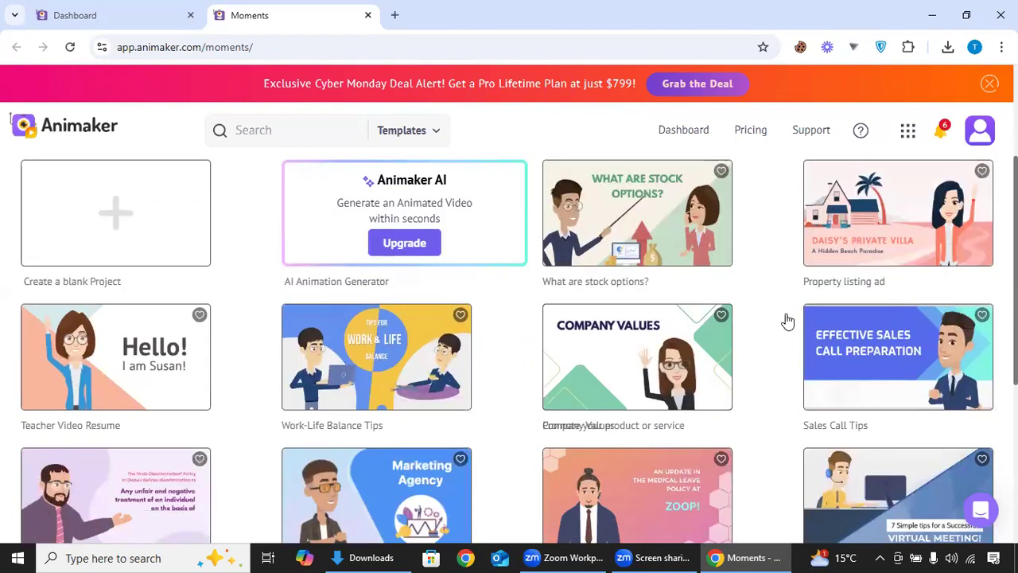
{"action": "mouse_move", "coordinate": [839, 255]}
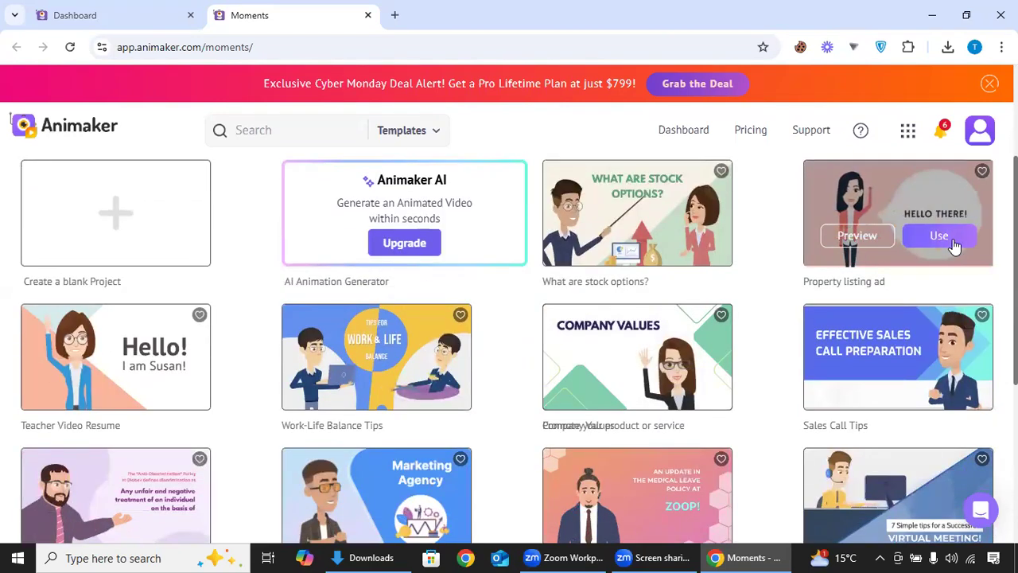
{"action": "left_click", "coordinate": [857, 237]}
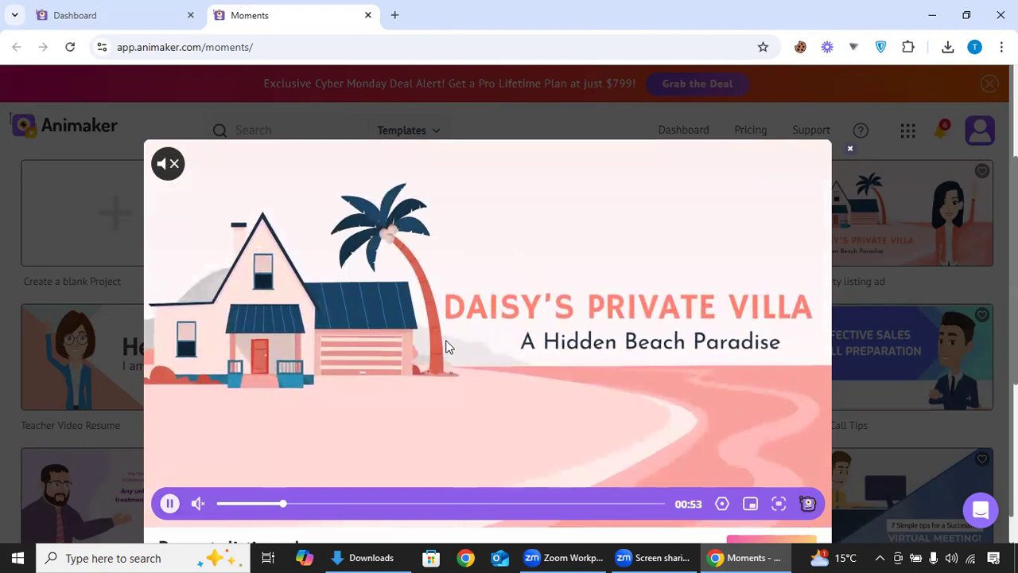
{"action": "left_click", "coordinate": [850, 151]}
Step: Create a blank Cartoon project in the Horizontal Video 16:9 format
{"action": "left_click", "coordinate": [80, 230]}
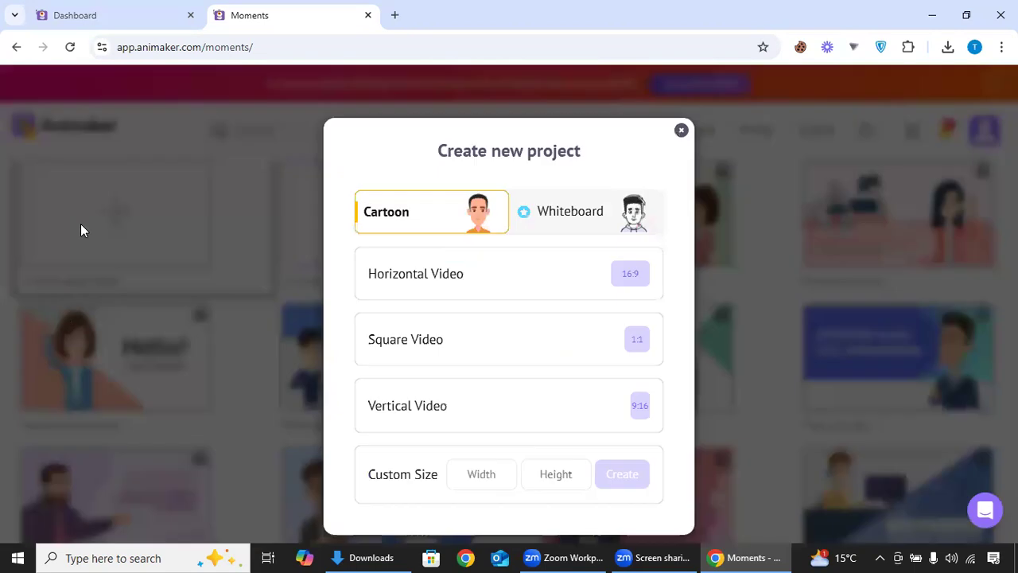
{"action": "left_click", "coordinate": [457, 275]}
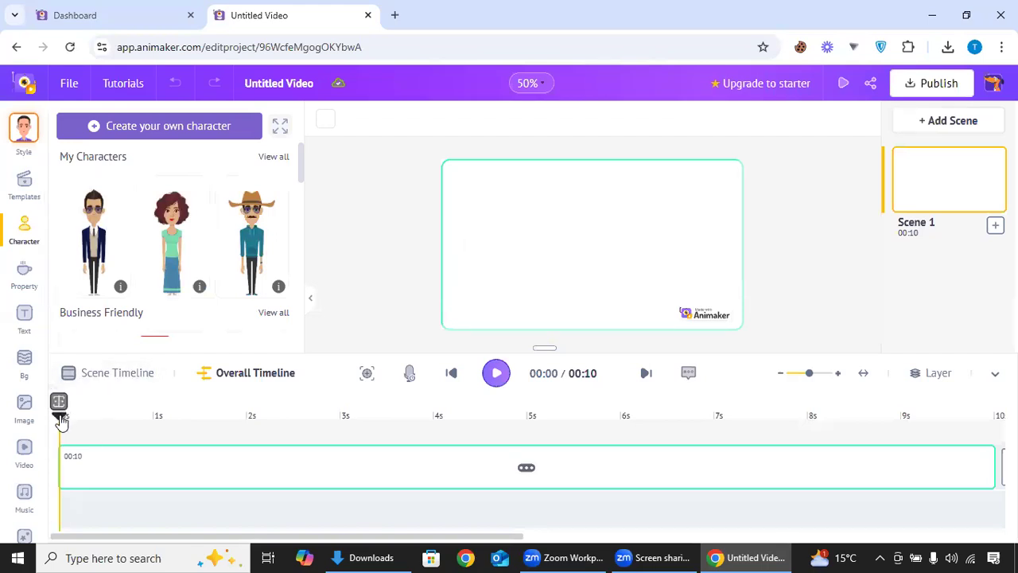
{"action": "left_click_drag", "start_coordinate": [59, 403], "coordinate": [57, 464]}
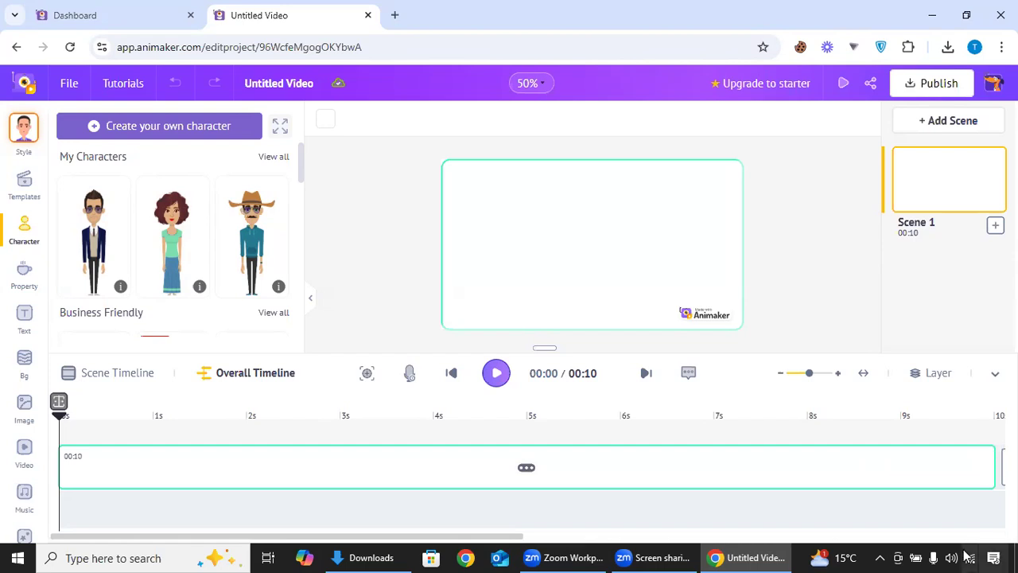
Step: Trim Scene 1 to 4 seconds in the overall timeline and return the playhead to the start
{"action": "mouse_move", "coordinate": [994, 446]}
{"action": "left_mouse_down"}
{"action": "mouse_move", "coordinate": [536, 442]}
{"action": "mouse_move", "coordinate": [358, 400]}
{"action": "mouse_move", "coordinate": [334, 411]}
{"action": "mouse_move", "coordinate": [377, 400]}
{"action": "mouse_move", "coordinate": [434, 411]}
{"action": "left_mouse_up"}
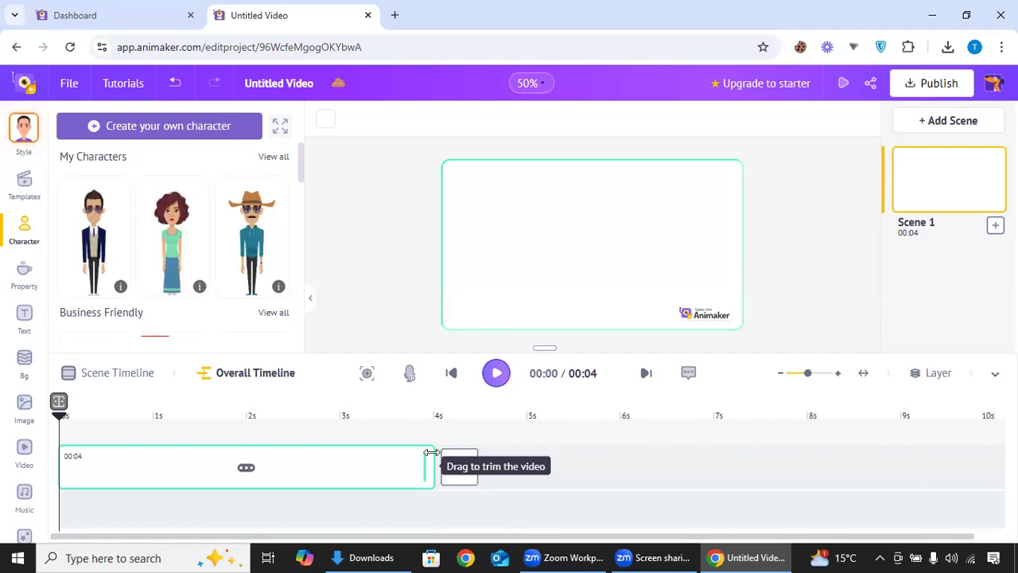
{"action": "left_click_drag", "start_coordinate": [430, 453], "coordinate": [431, 454]}
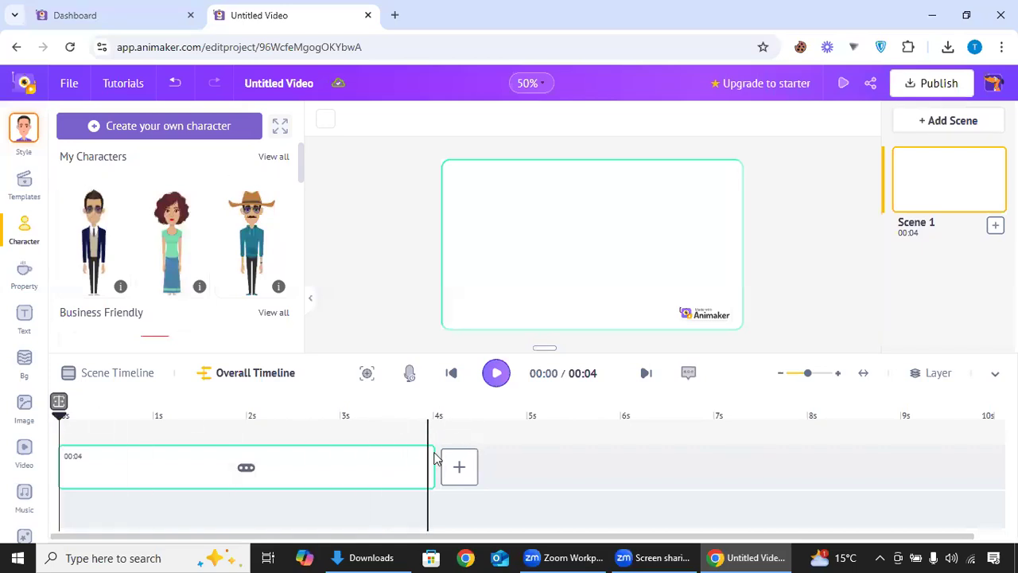
{"action": "left_click_drag", "start_coordinate": [431, 455], "coordinate": [432, 454]}
{"action": "left_click", "coordinate": [395, 427]}
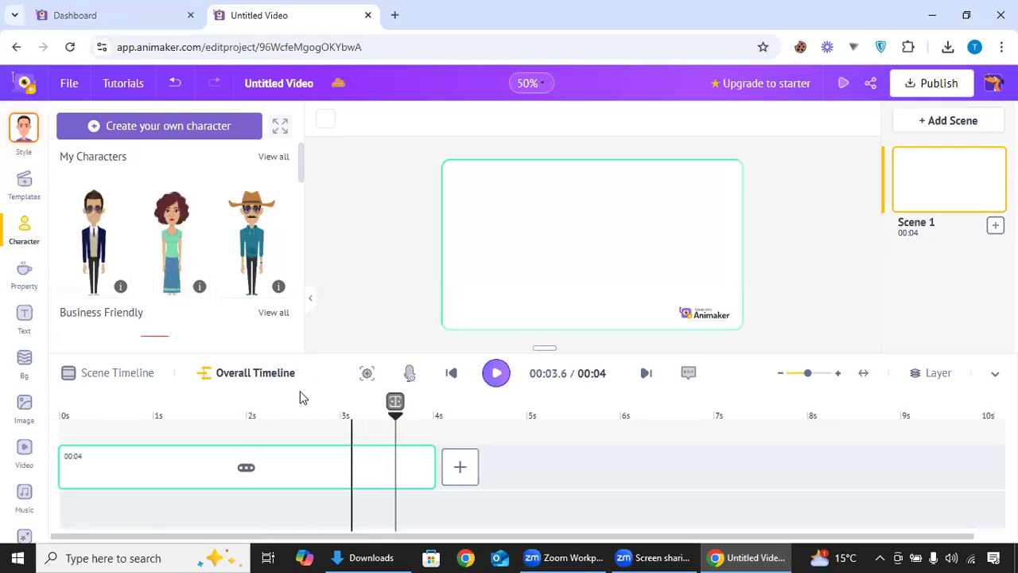
{"action": "left_click_drag", "start_coordinate": [395, 403], "coordinate": [85, 363]}
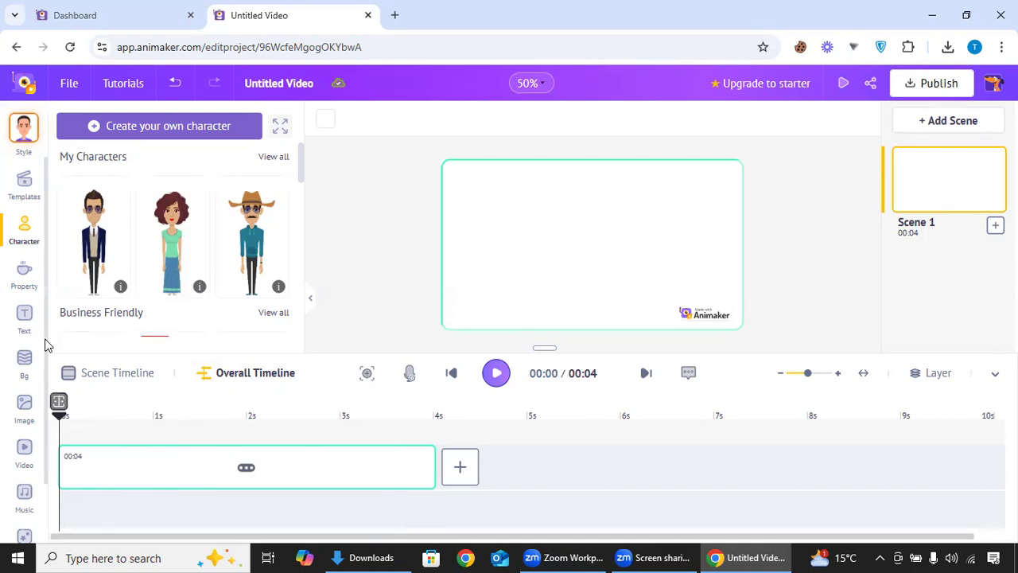
Step: Open the prebuilt templates and filter them to the Ads/Promo category
{"action": "left_click", "coordinate": [507, 248]}
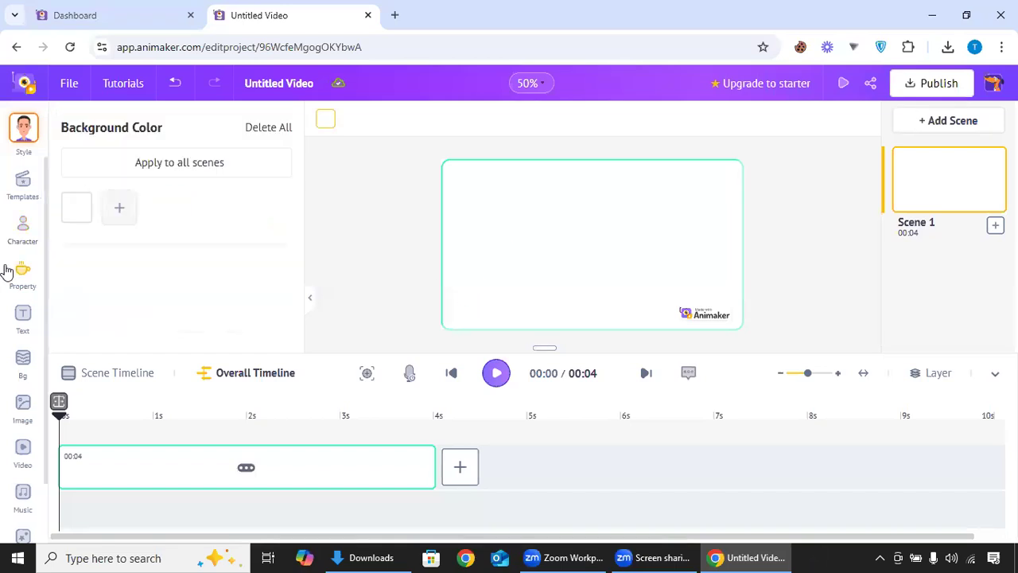
{"action": "left_click", "coordinate": [27, 189]}
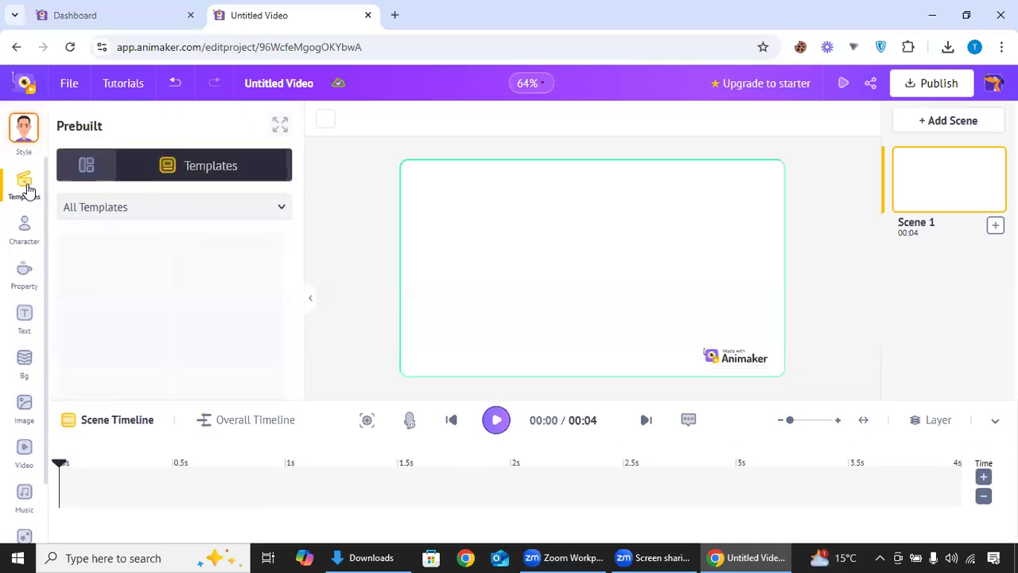
{"action": "left_click", "coordinate": [127, 213]}
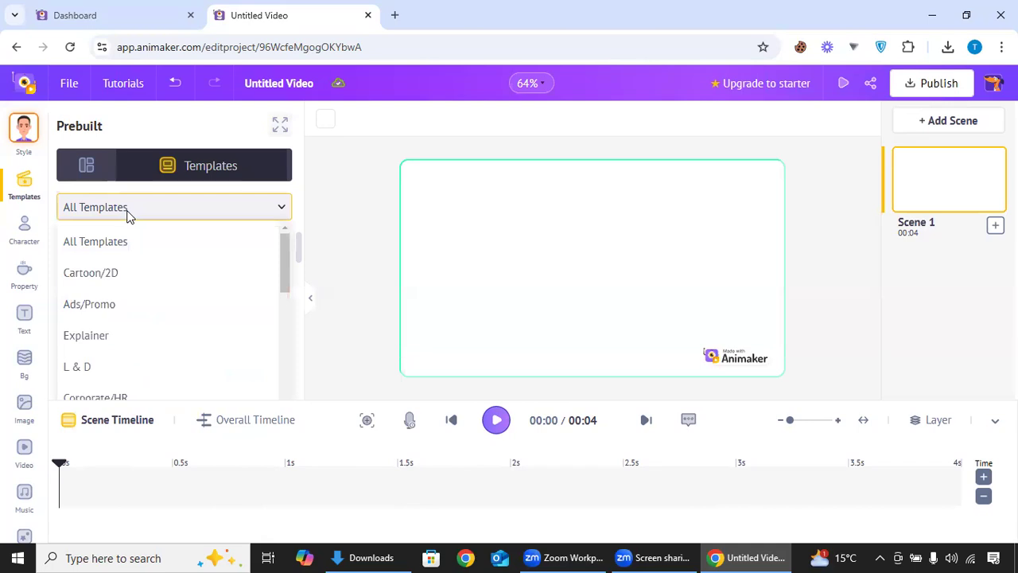
{"action": "left_click", "coordinate": [123, 308]}
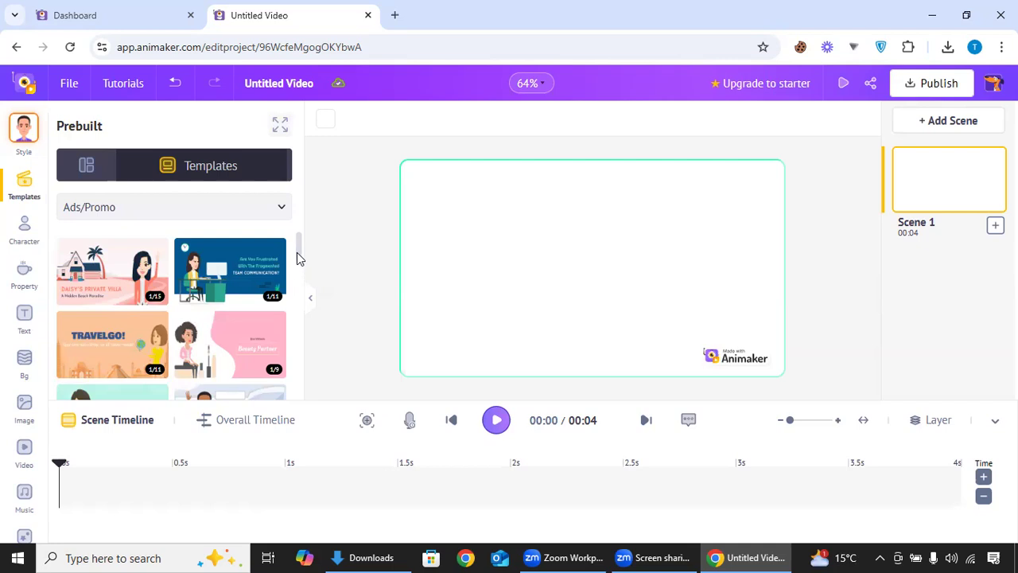
Step: Browse the Ads/Promo templates and add the opening team communication scene of the Product Explainer Video Template to Scene 1
{"action": "mouse_move", "coordinate": [298, 257]}
{"action": "left_mouse_down"}
{"action": "mouse_move", "coordinate": [292, 277]}
{"action": "mouse_move", "coordinate": [295, 250]}
{"action": "left_mouse_up"}
{"action": "left_click_drag", "start_coordinate": [298, 263], "coordinate": [294, 284]}
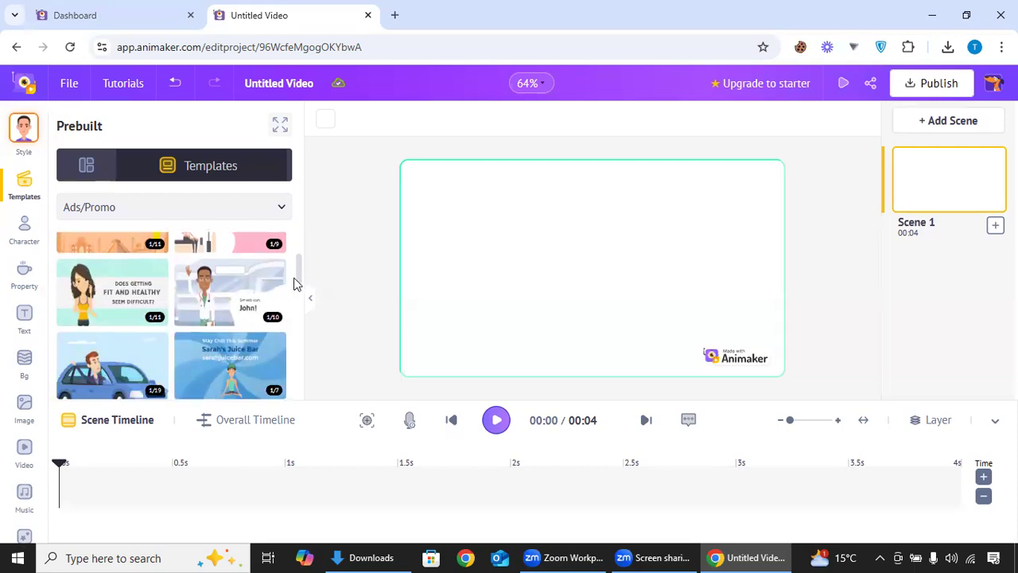
{"action": "scroll", "coordinate": [294, 284], "scroll_direction": "down", "scroll_amount": 1}
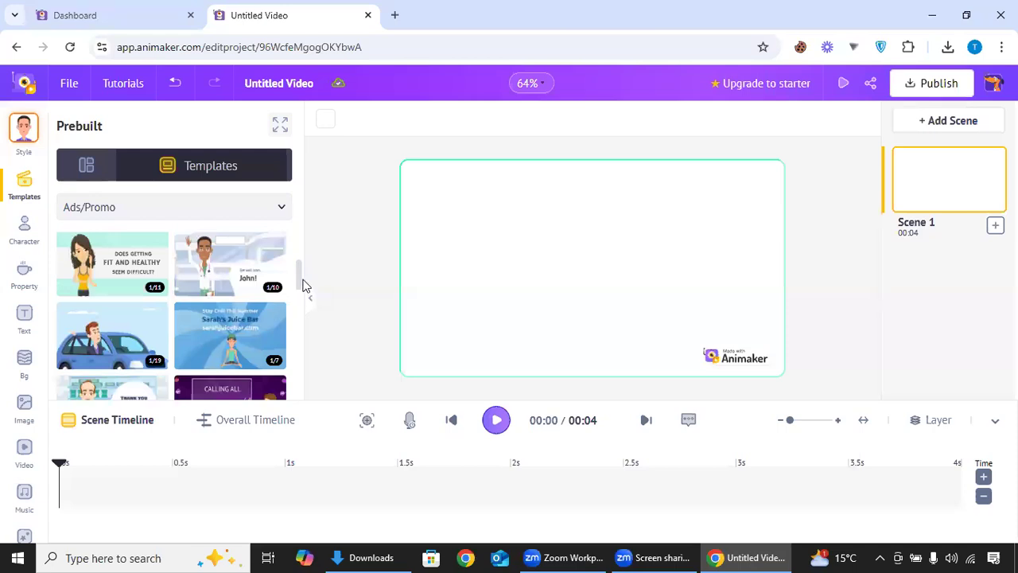
{"action": "left_click_drag", "start_coordinate": [300, 279], "coordinate": [322, 220]}
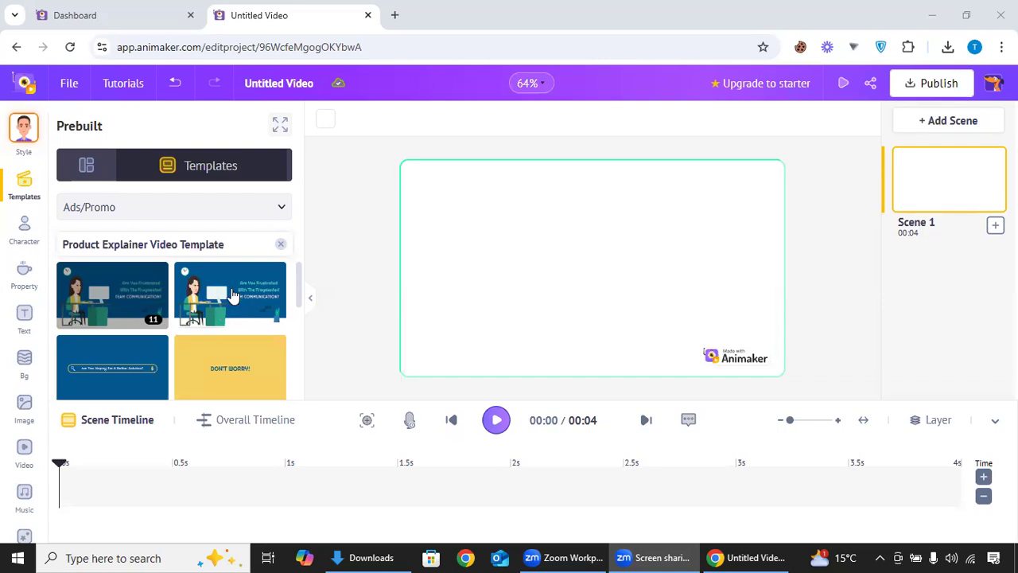
{"action": "left_click", "coordinate": [296, 296]}
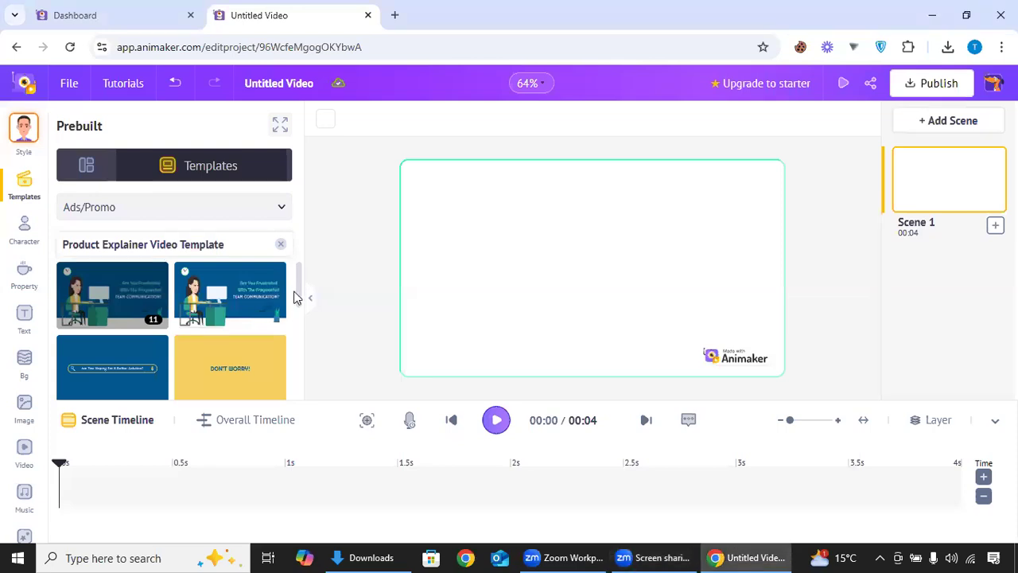
{"action": "mouse_move", "coordinate": [297, 286]}
{"action": "left_mouse_down"}
{"action": "mouse_move", "coordinate": [297, 308]}
{"action": "mouse_move", "coordinate": [295, 268]}
{"action": "left_mouse_up"}
{"action": "mouse_move", "coordinate": [149, 322]}
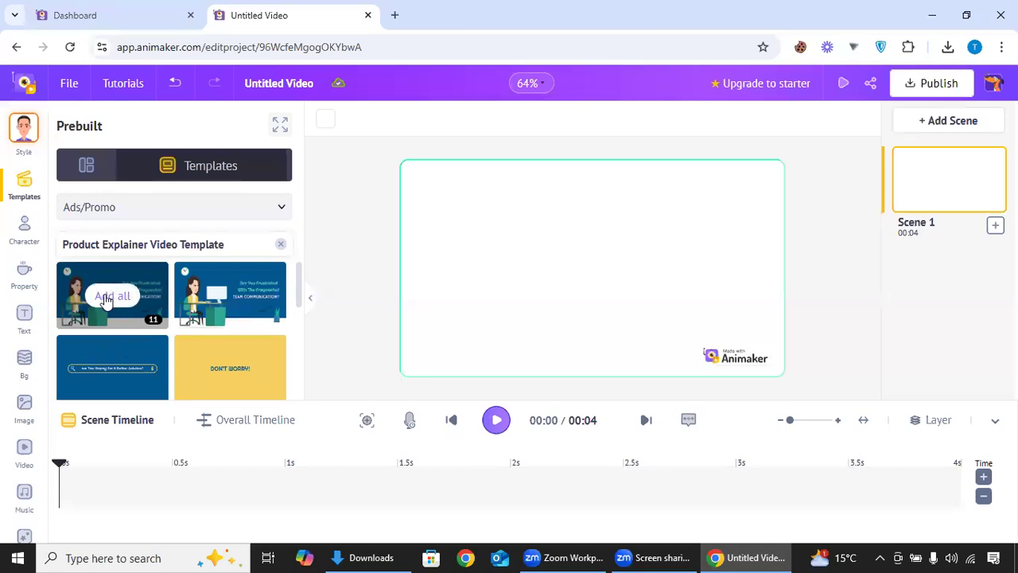
{"action": "left_click", "coordinate": [237, 295]}
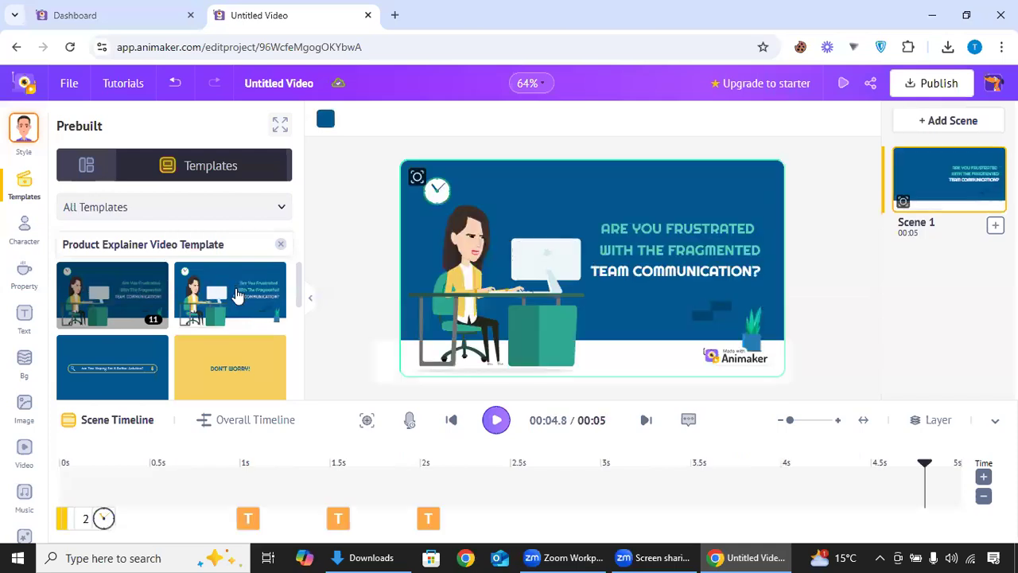
Step: Add the Business Friendly woman with glasses and a blue jacket to the scene
{"action": "left_click", "coordinate": [468, 263]}
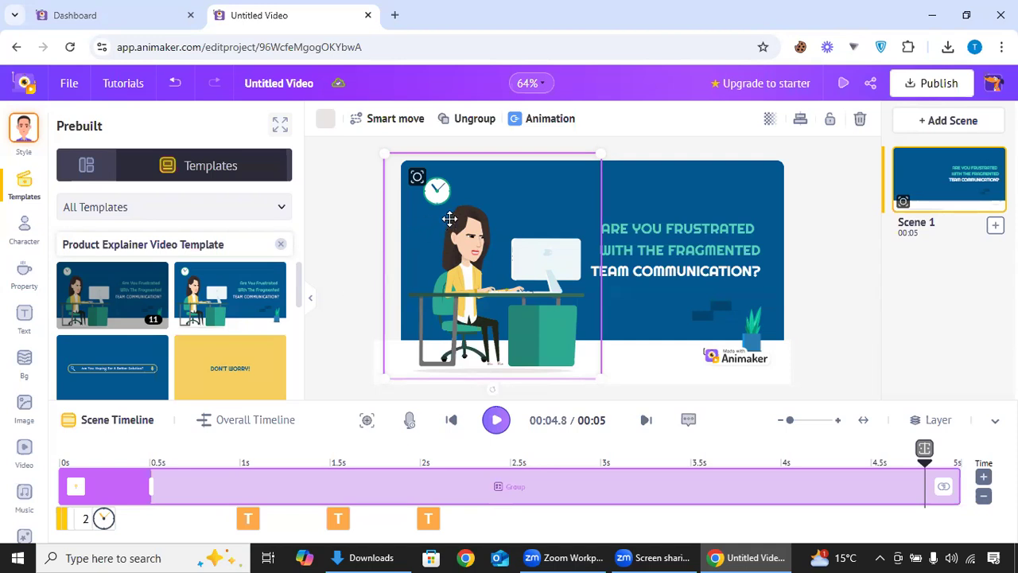
{"action": "left_click", "coordinate": [25, 230]}
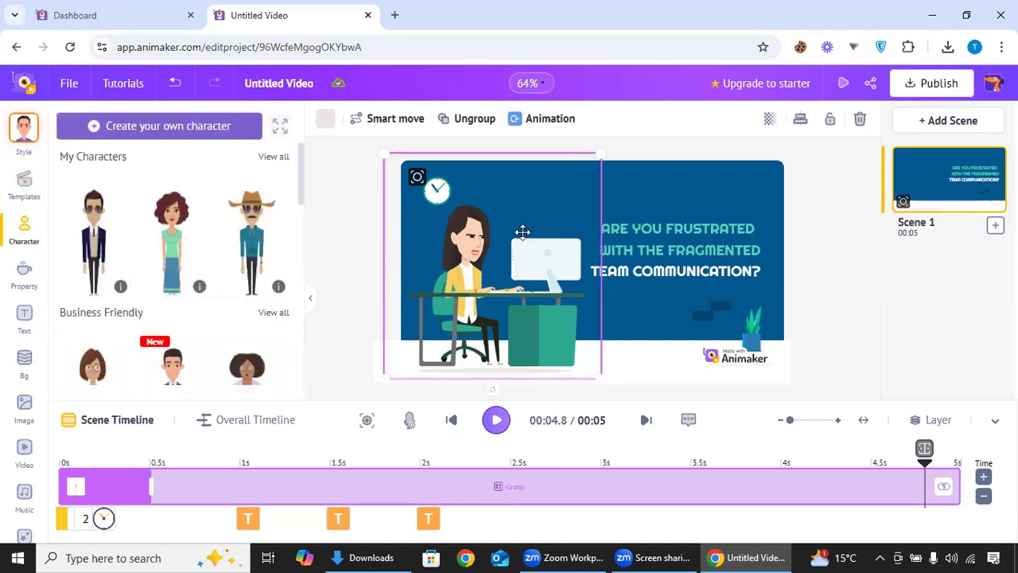
{"action": "left_click", "coordinate": [463, 261]}
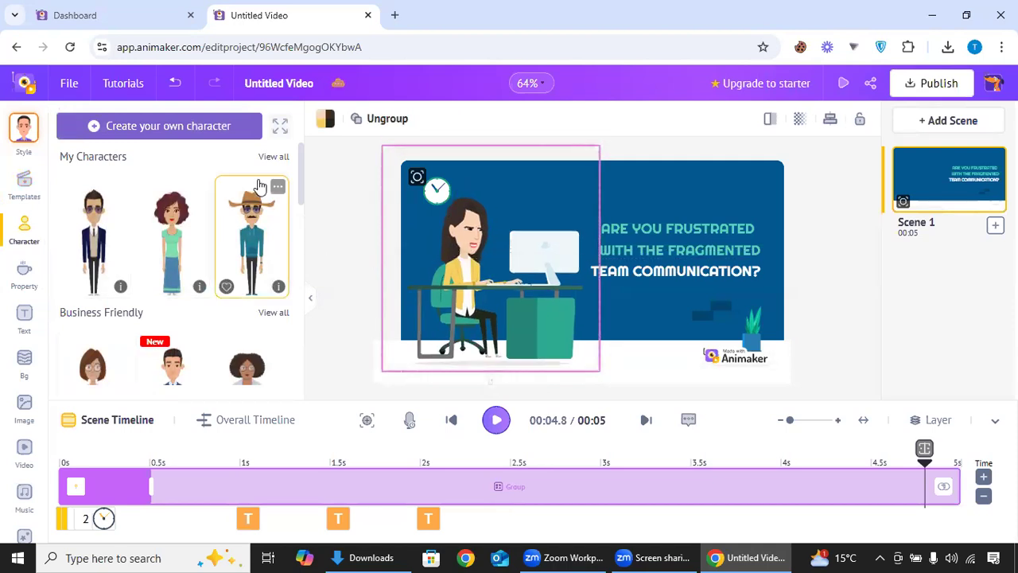
{"action": "left_click_drag", "start_coordinate": [303, 189], "coordinate": [306, 214]}
{"action": "left_click", "coordinate": [76, 302]}
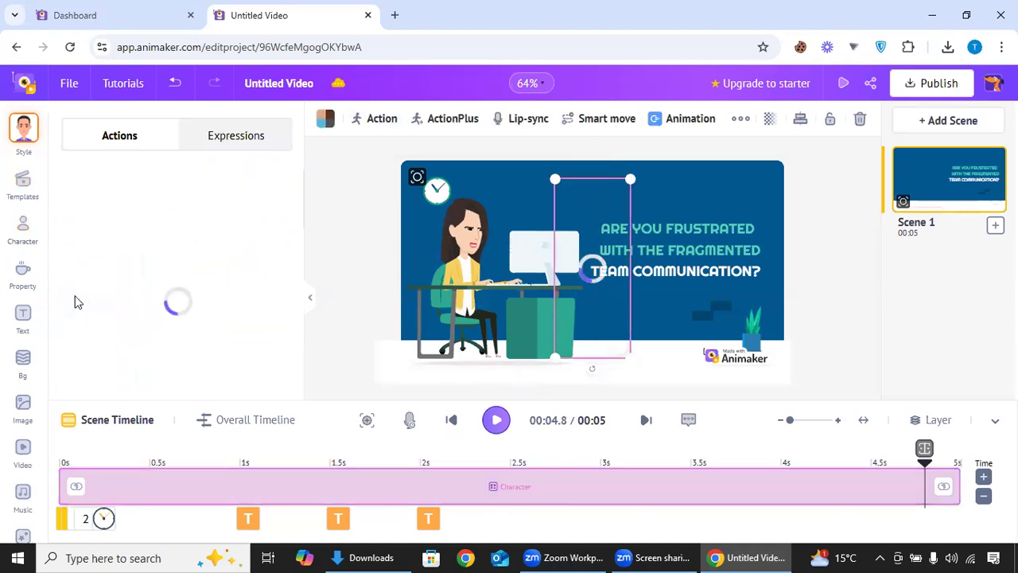
Step: Delete the group of the woman at the desk and move the new character into its place beside the headline
{"action": "left_click", "coordinate": [452, 277]}
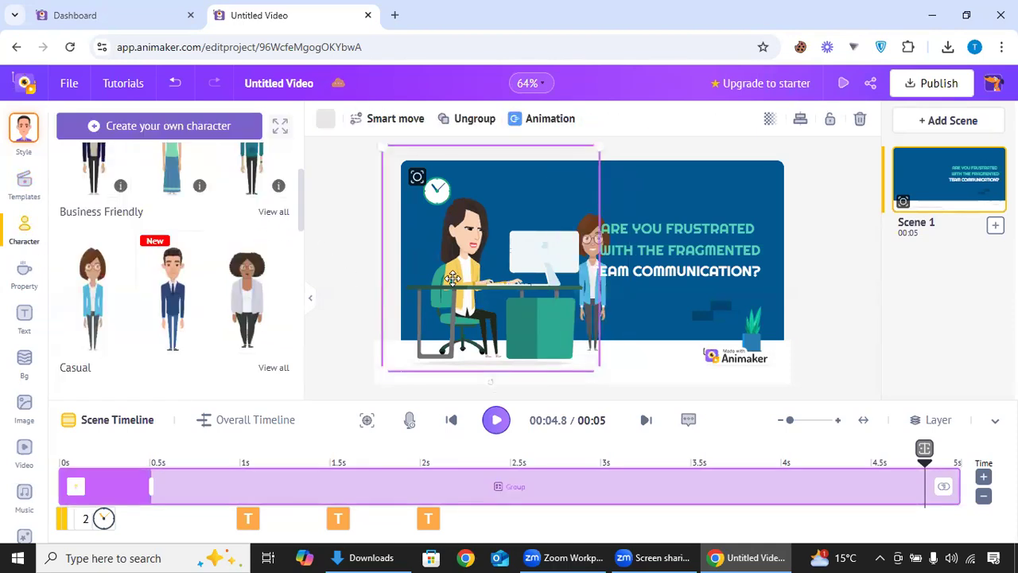
{"action": "key", "text": "Delete"}
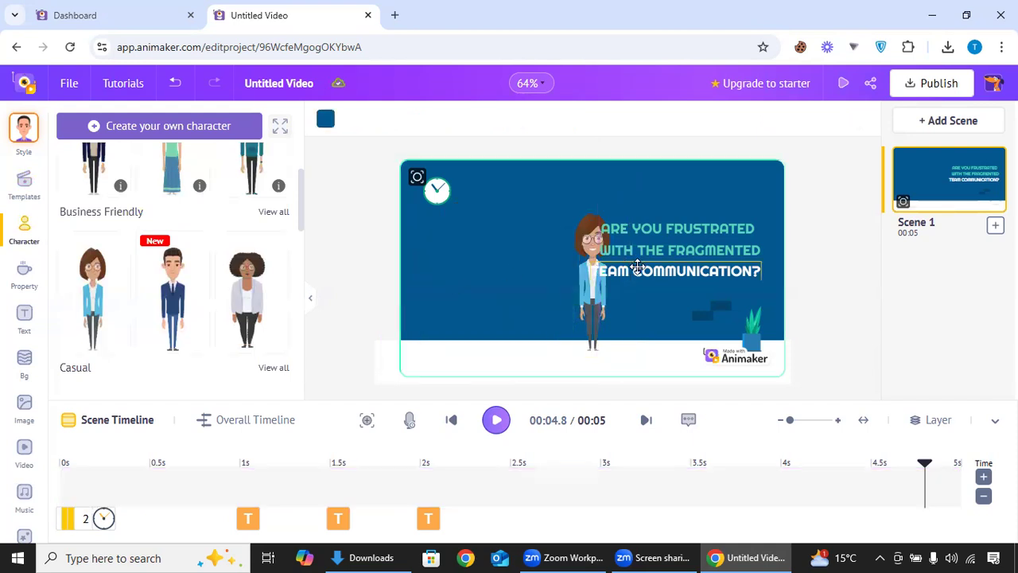
{"action": "left_click", "coordinate": [540, 286]}
{"action": "left_click_drag", "start_coordinate": [540, 285], "coordinate": [481, 286]}
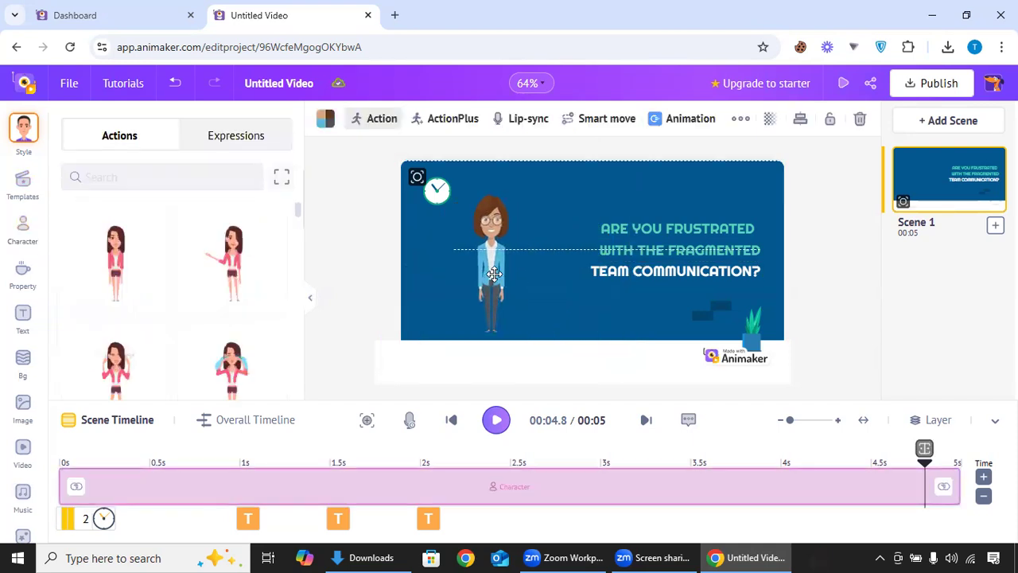
Step: Find the "working" actions for the character and apply the pose of typing at a desk with a computer
{"action": "left_click", "coordinate": [157, 175]}
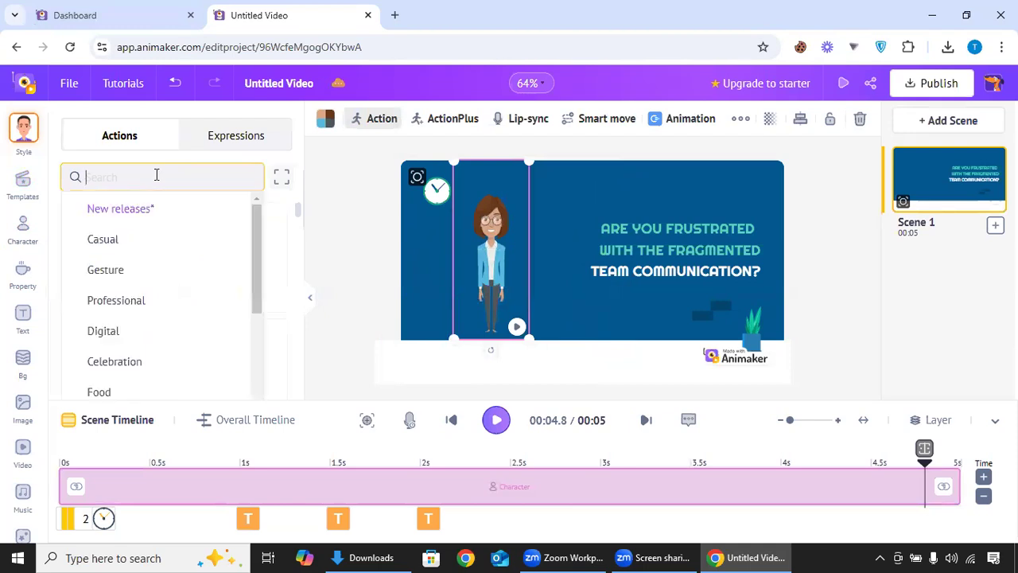
{"action": "type", "text": "wor"}
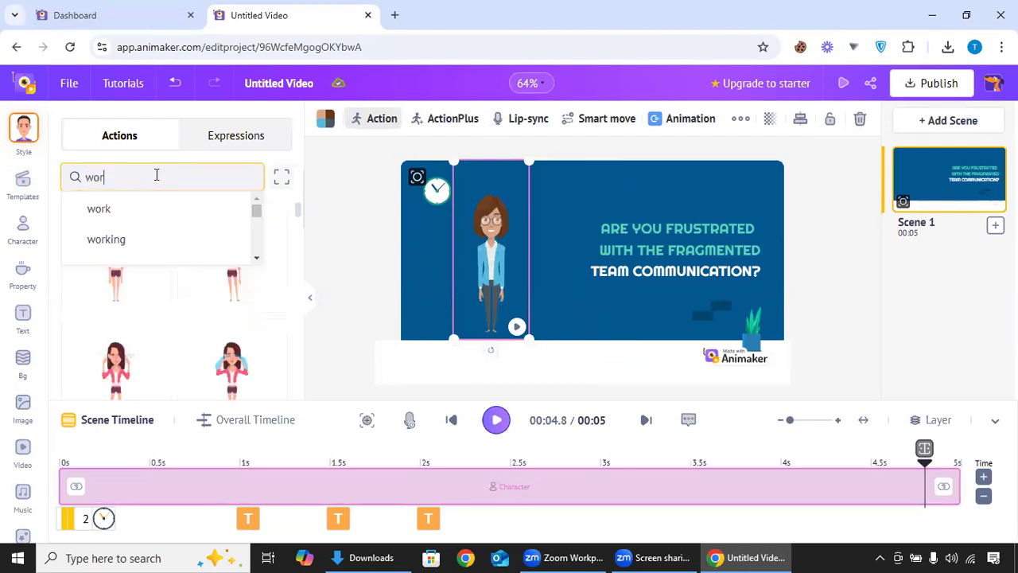
{"action": "left_click", "coordinate": [123, 237]}
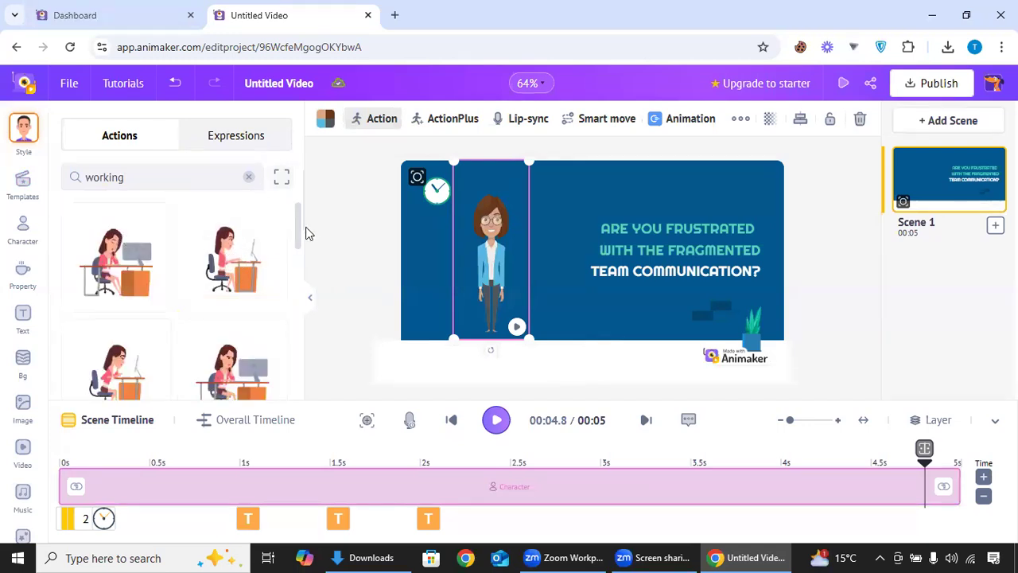
{"action": "left_click_drag", "start_coordinate": [297, 228], "coordinate": [298, 262]}
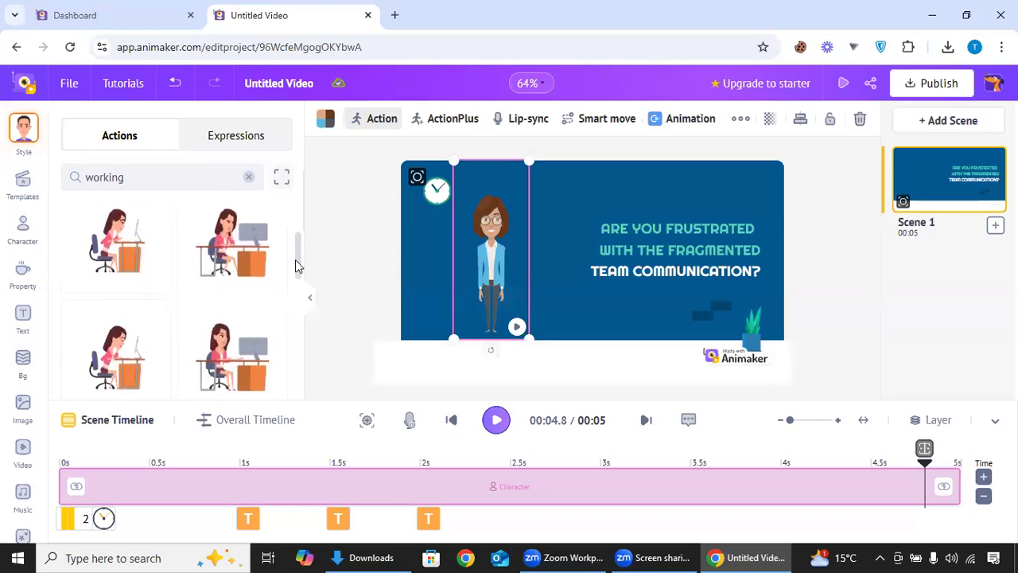
{"action": "left_click", "coordinate": [222, 350]}
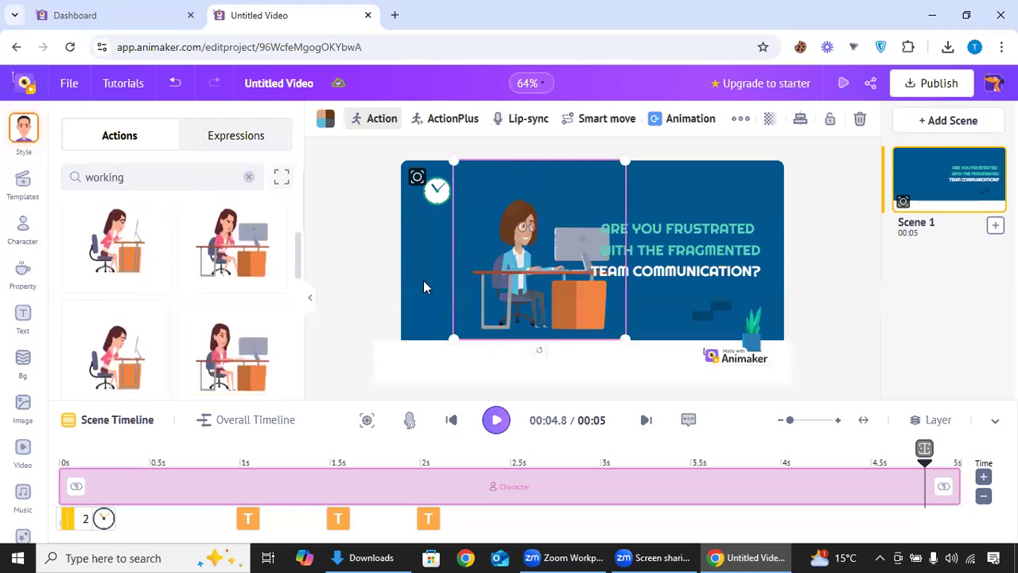
Step: Move the seated character and desk away from the headline, enlarge it slightly and settle it beside the text
{"action": "left_click_drag", "start_coordinate": [525, 278], "coordinate": [490, 275]}
{"action": "left_click_drag", "start_coordinate": [588, 157], "coordinate": [610, 138]}
{"action": "left_click_drag", "start_coordinate": [530, 263], "coordinate": [529, 254]}
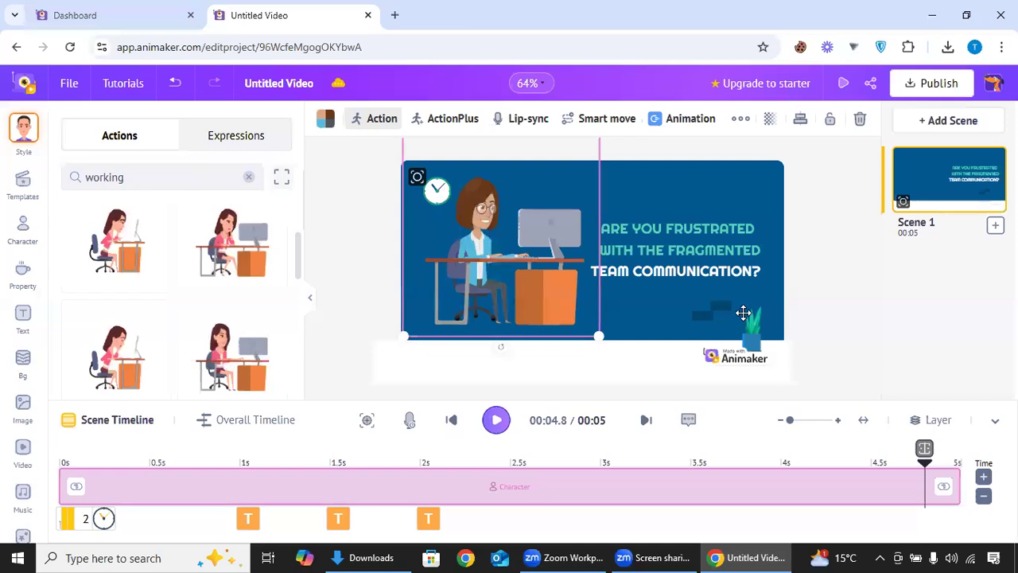
Step: Open the headline's first line, "Are you frustrated", for editing and clear its text
{"action": "left_click", "coordinate": [704, 239]}
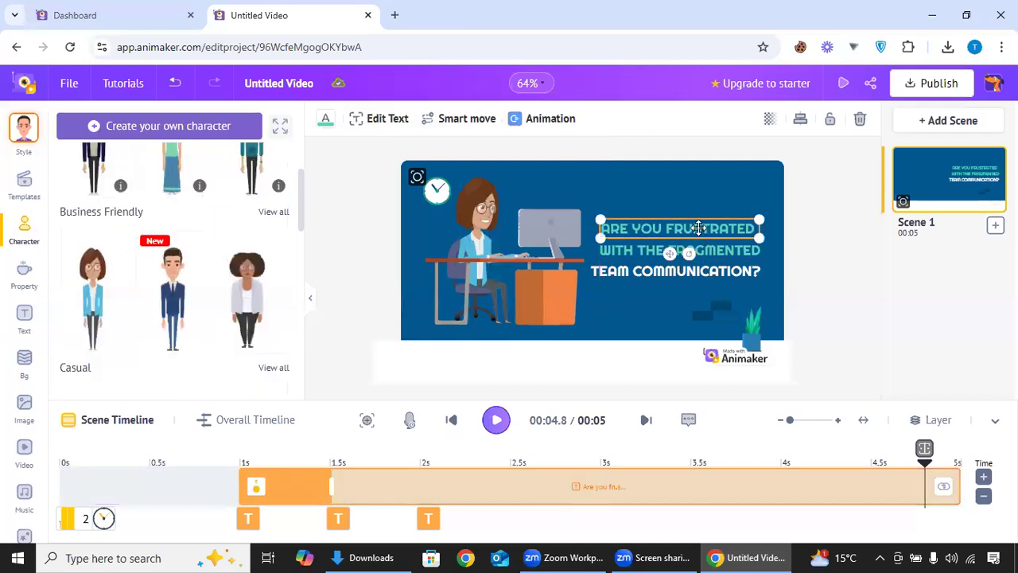
{"action": "double_click", "coordinate": [701, 229]}
{"action": "type", "text": "A"}
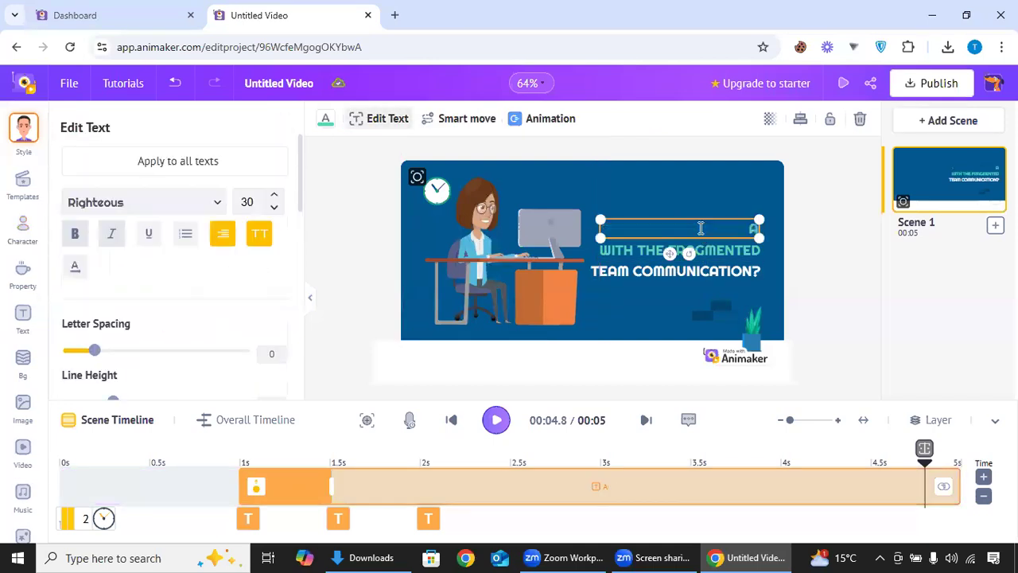
{"action": "type", "text": "re Y"}
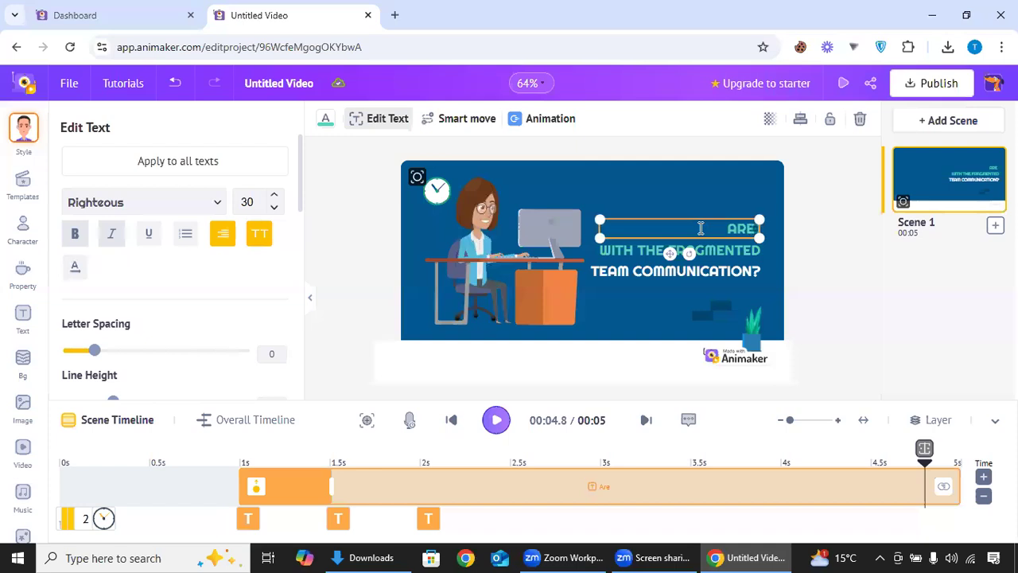
{"action": "type", "text": "ou"}
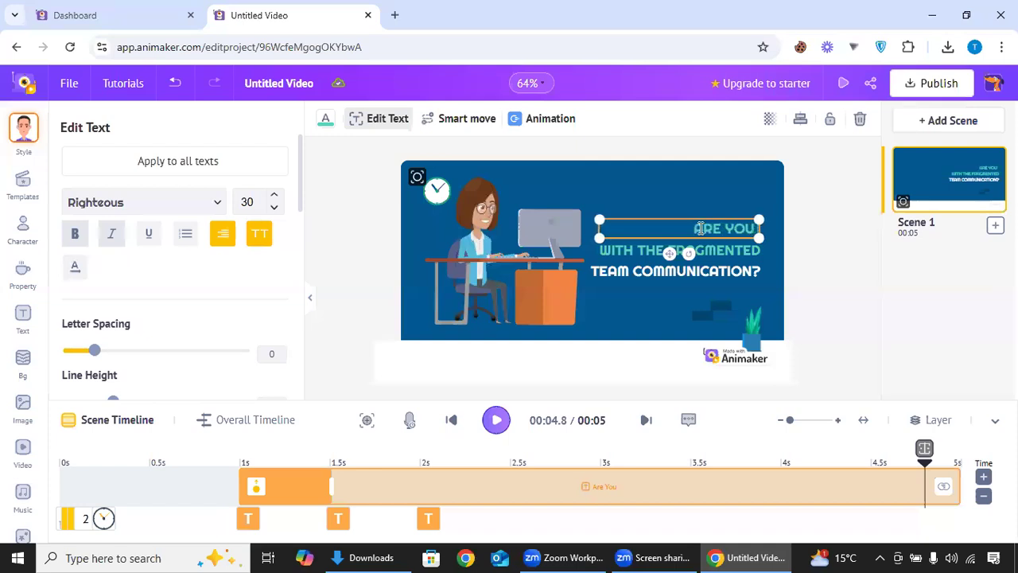
{"action": "type", "text": " L"}
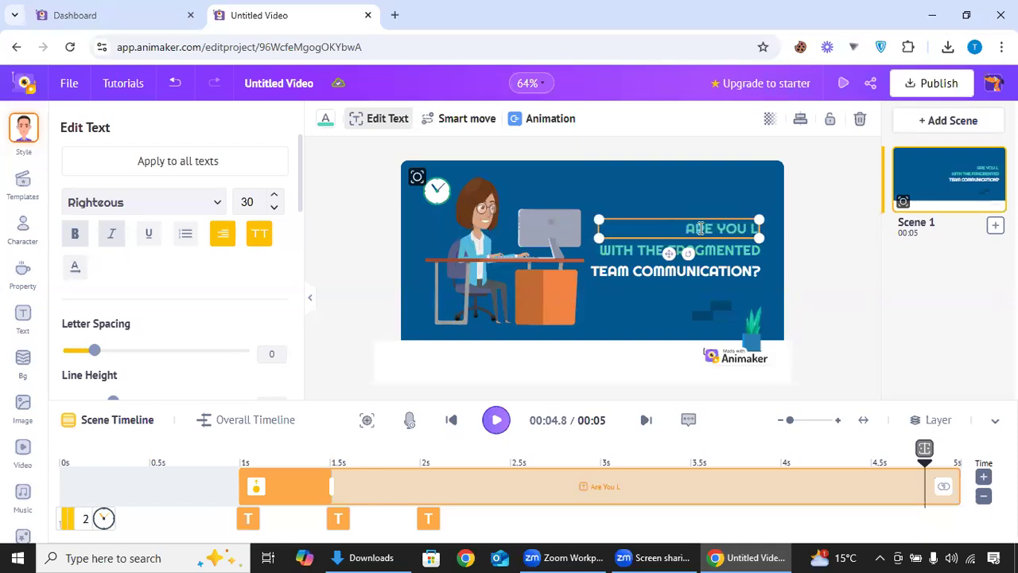
{"action": "type", "text": "oo"}
{"action": "key", "text": "BackSpace"}
{"action": "key", "text": "BackSpace"}
{"action": "key", "text": "BackSpace"}
{"action": "key", "text": "BackSpace"}
{"action": "key", "text": "BackSpace"}
{"action": "key", "text": "BackSpace"}
{"action": "key", "text": "BackSpace"}
{"action": "key", "text": "BackSpace"}
{"action": "key", "text": "BackSpace"}
{"action": "key", "text": "BackSpace"}
{"action": "key", "text": "BackSpace"}
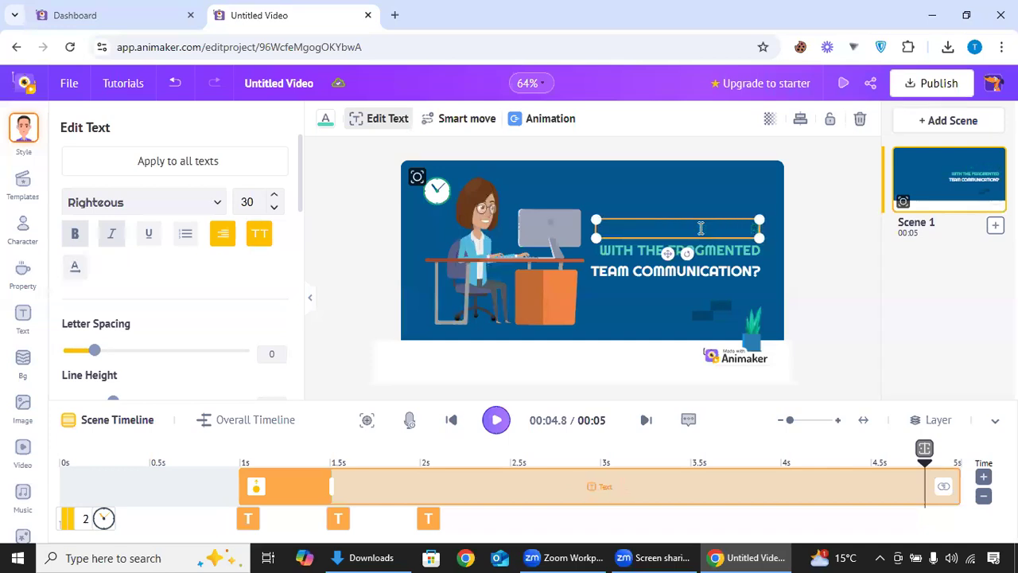
Step: Enter "Do You Want to" as the headline's first line
{"action": "type", "text": "Do You W"}
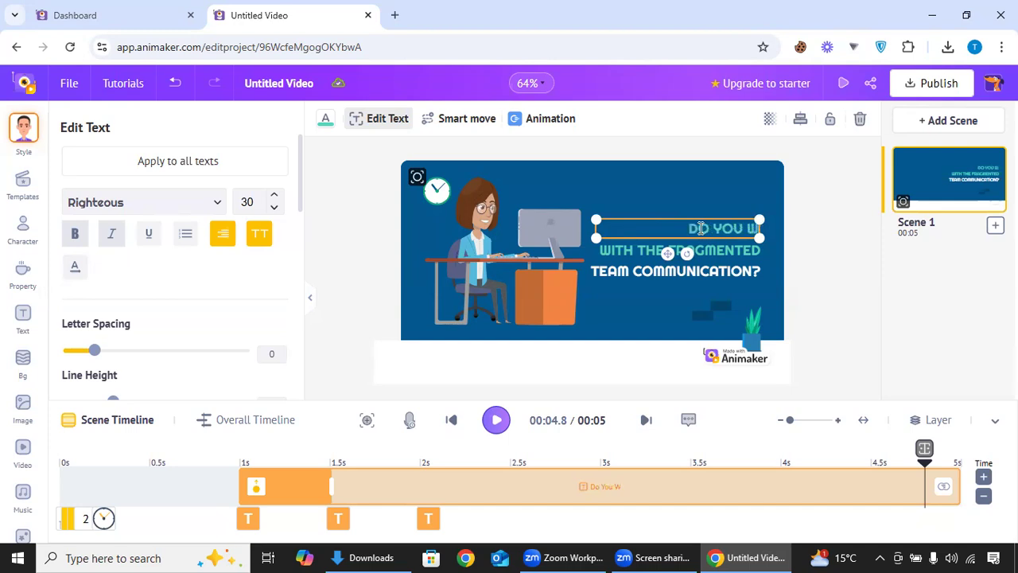
{"action": "type", "text": "ant t"}
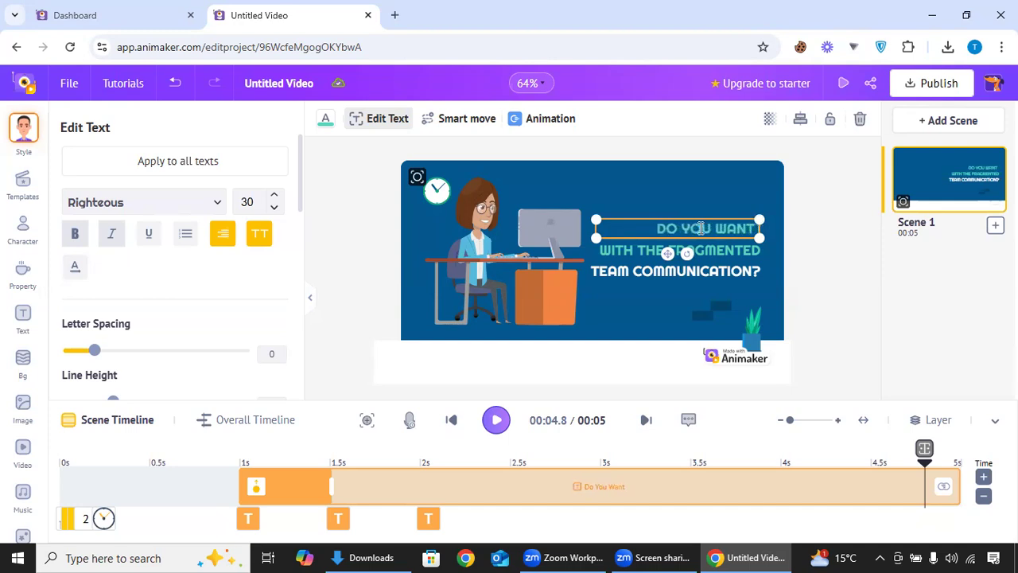
{"action": "type", "text": "o start"}
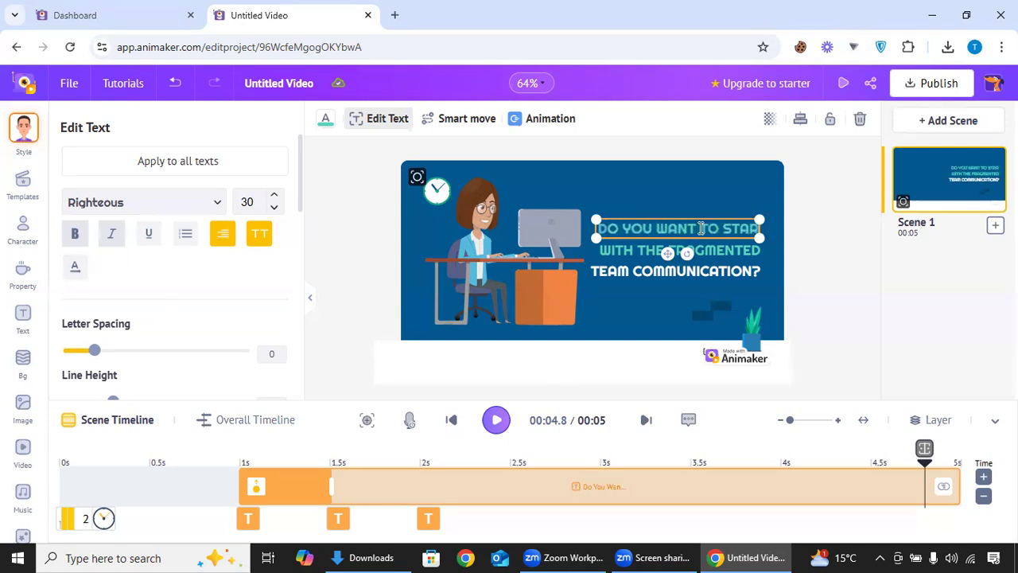
{"action": "type", "text": " w"}
{"action": "key", "text": "BackSpace"}
{"action": "key", "text": "BackSpace"}
{"action": "key", "text": "BackSpace"}
{"action": "key", "text": "BackSpace"}
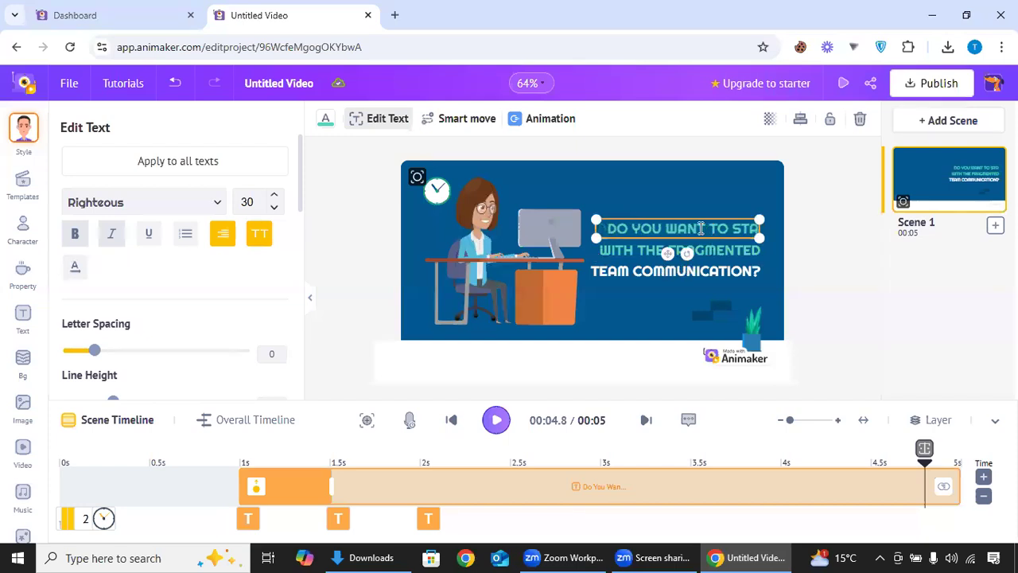
{"action": "type", "text": "rt"}
{"action": "key", "text": "BackSpace"}
{"action": "key", "text": "BackSpace"}
{"action": "key", "text": "BackSpace"}
{"action": "key", "text": "BackSpace"}
{"action": "key", "text": "BackSpace"}
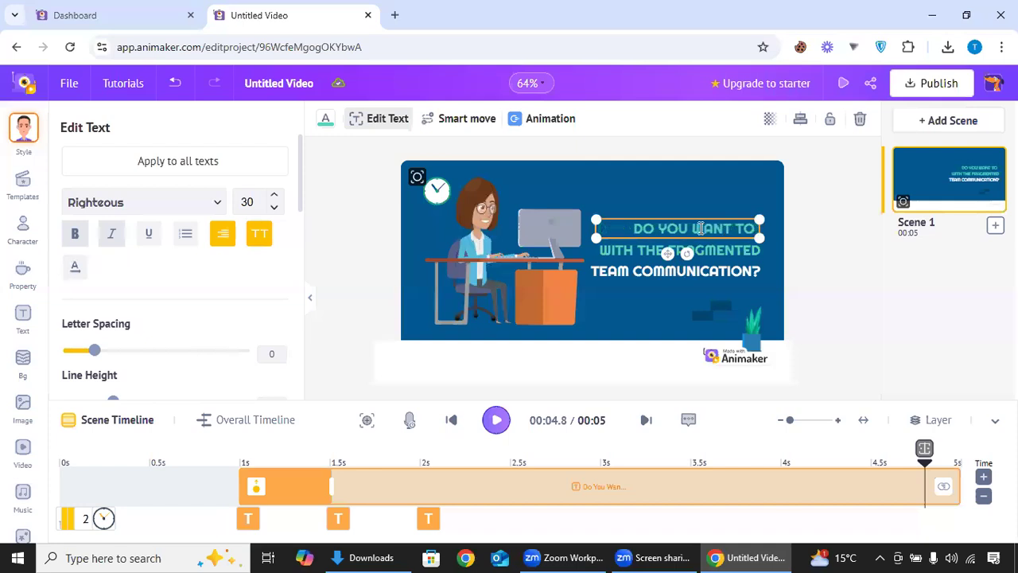
Step: Replace the headline's second line, "With the fragmented", with "start your Freelancing journey"
{"action": "left_click", "coordinate": [624, 253]}
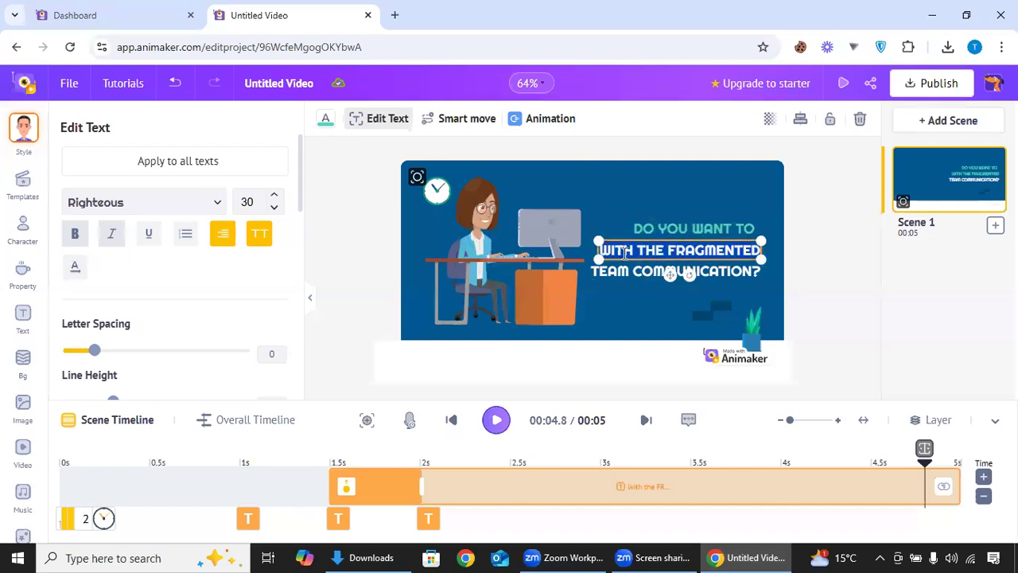
{"action": "key", "text": "BackSpace"}
{"action": "type", "text": "star"}
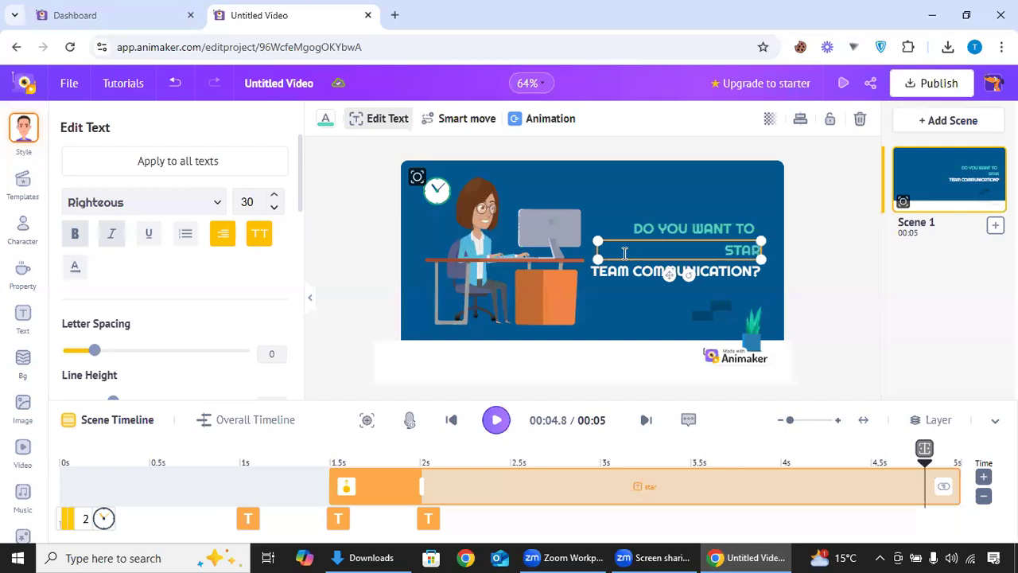
{"action": "type", "text": "t y"}
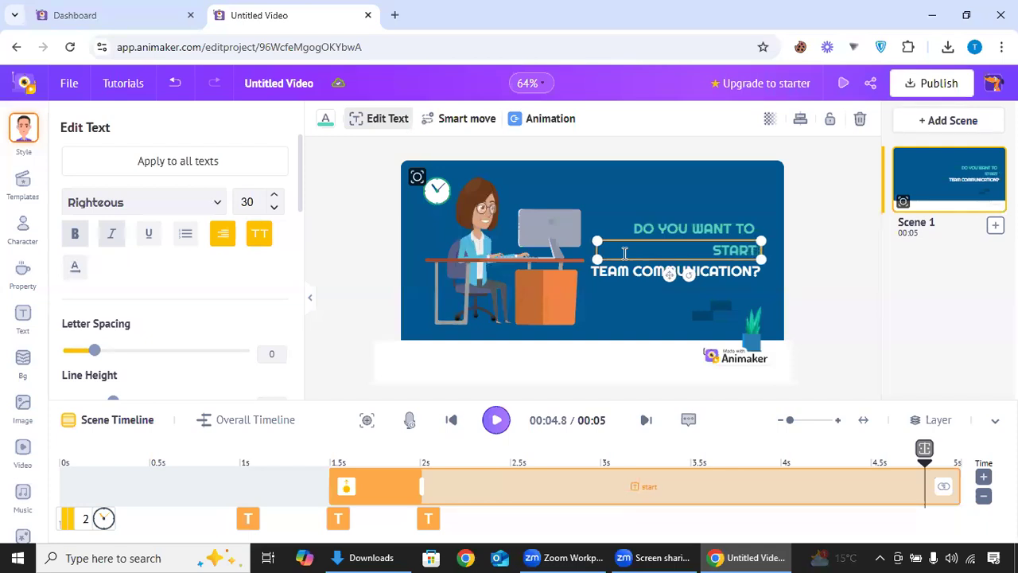
{"action": "type", "text": "ou"}
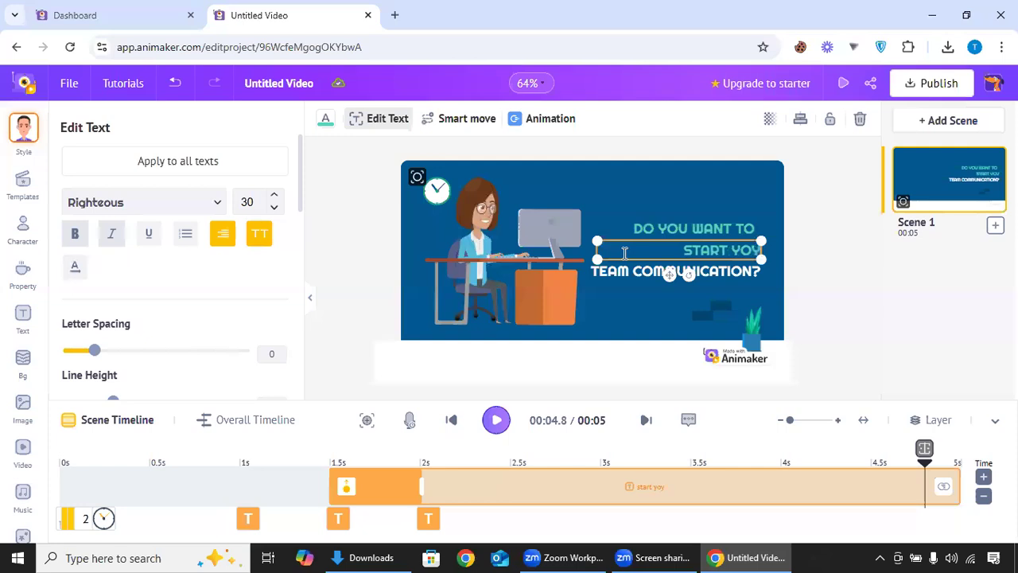
{"action": "type", "text": "r f"}
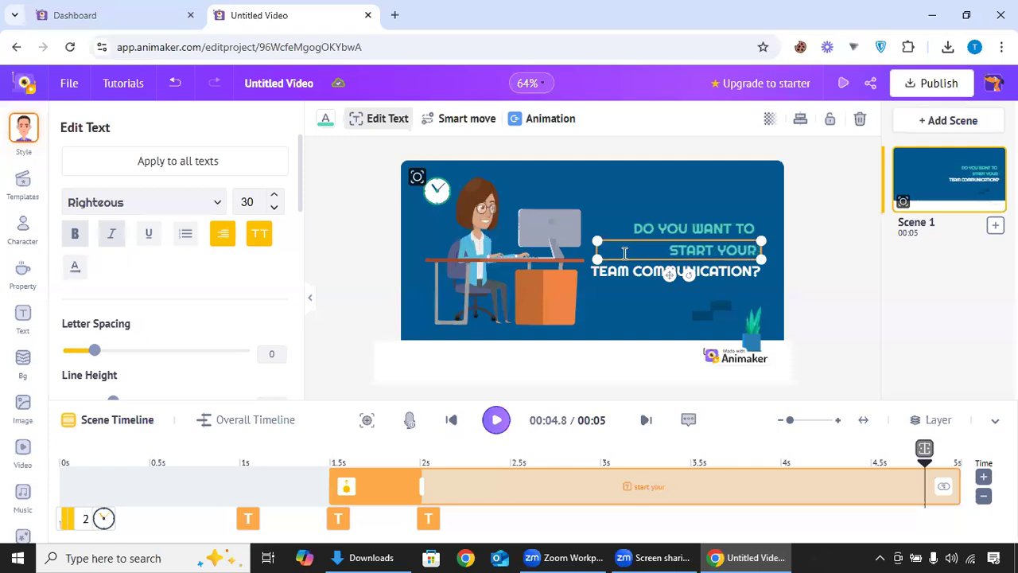
{"action": "type", "text": "reelan"}
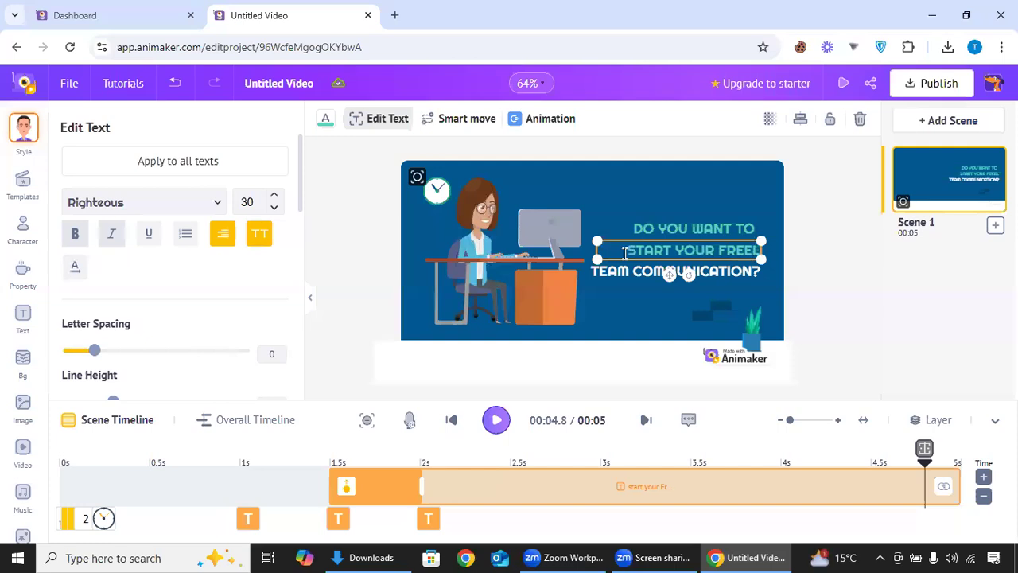
{"action": "type", "text": "ing j"}
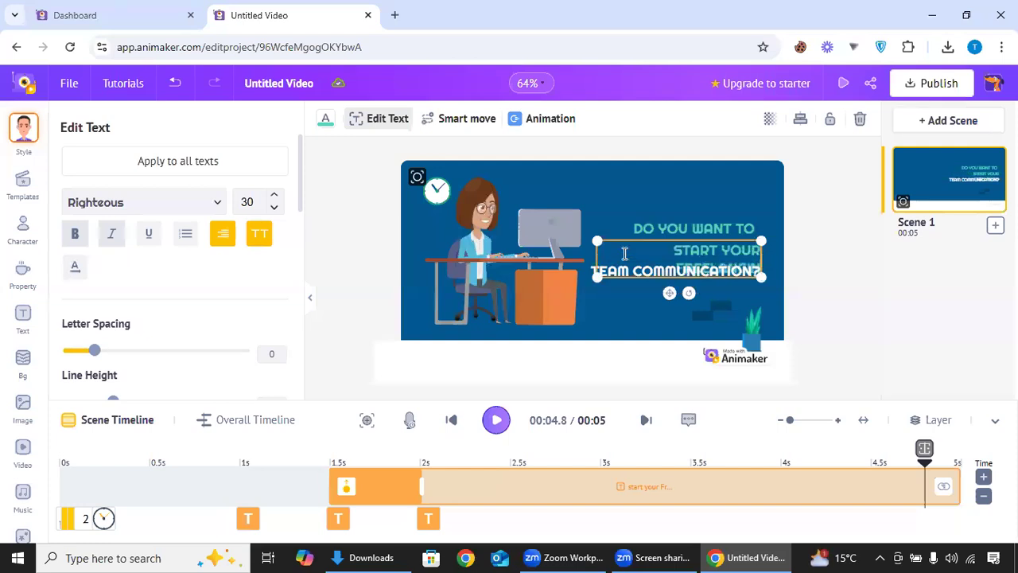
{"action": "type", "text": "ourney"}
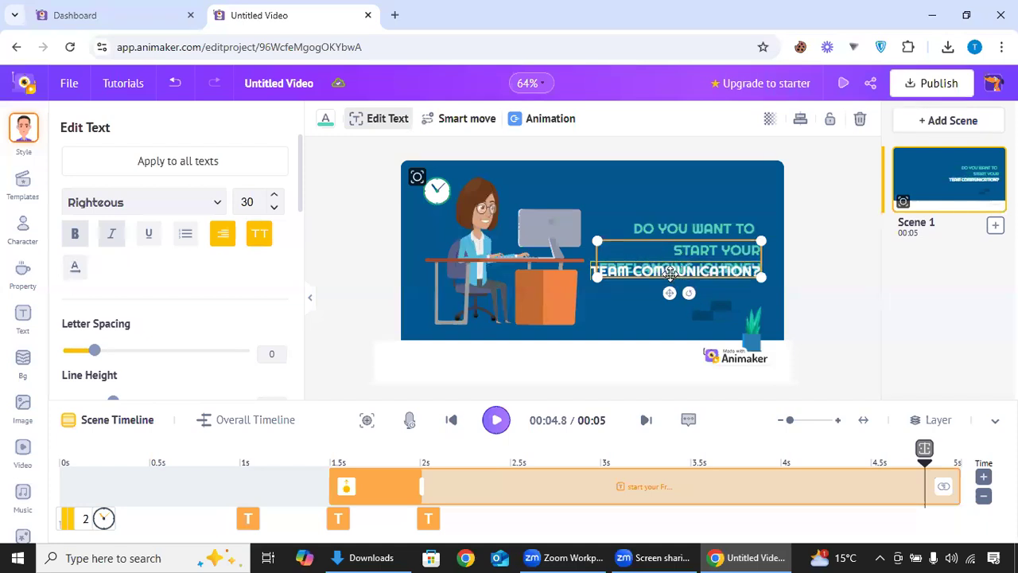
Step: Delete the "Team communication?" text and scale the freelancing journey text down to font size 28
{"action": "left_click_drag", "start_coordinate": [675, 276], "coordinate": [673, 305]}
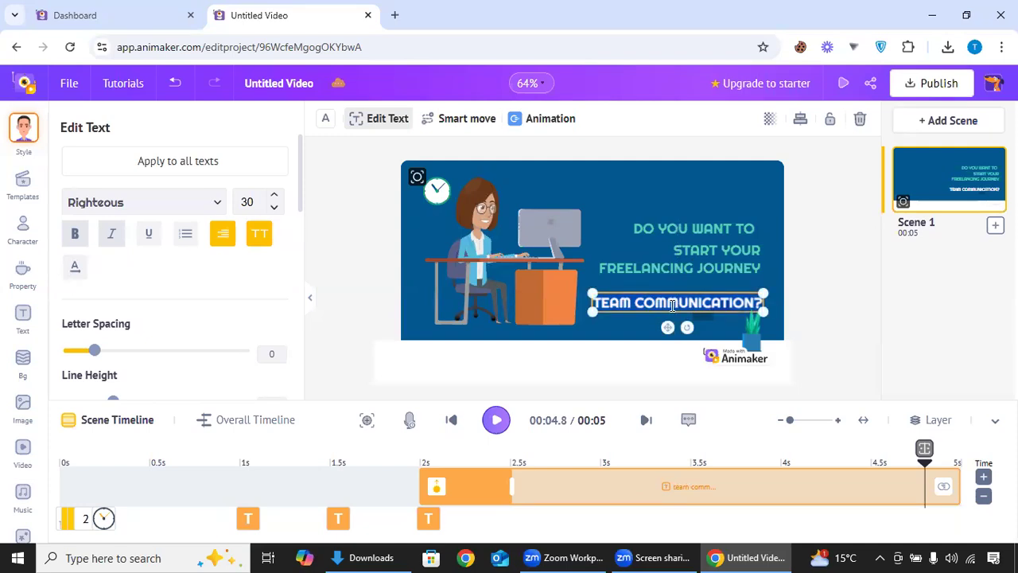
{"action": "key", "text": "BackSpace"}
{"action": "left_click", "coordinate": [708, 264]}
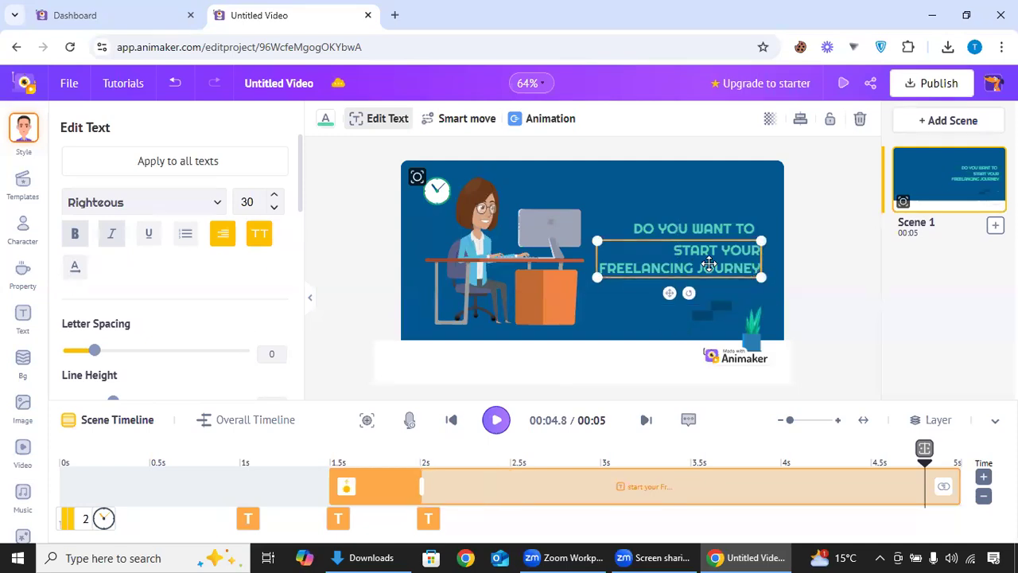
{"action": "mouse_move", "coordinate": [760, 277]}
{"action": "left_mouse_down"}
{"action": "mouse_move", "coordinate": [775, 282]}
{"action": "mouse_move", "coordinate": [751, 275]}
{"action": "left_mouse_up"}
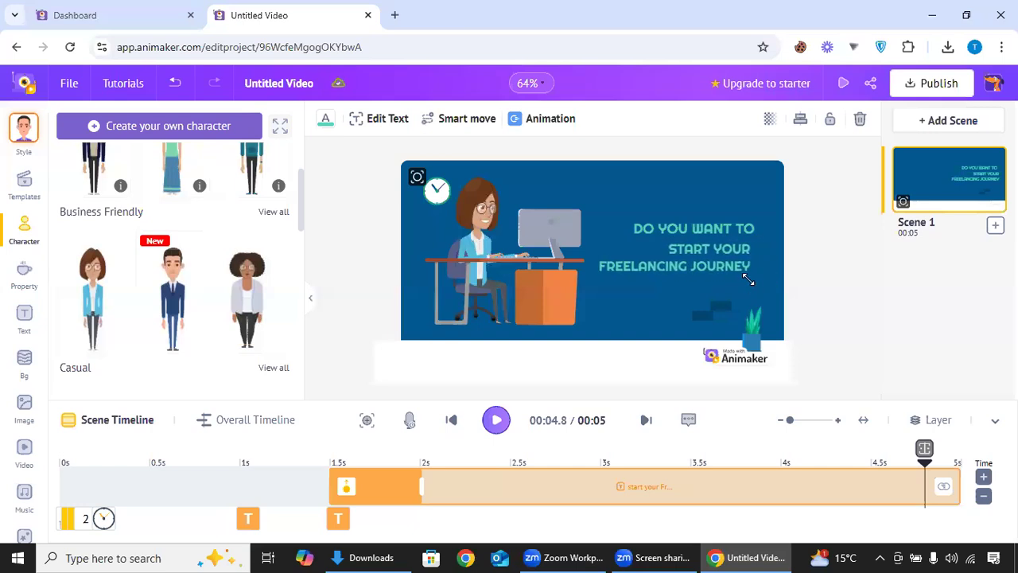
Step: Remove the gap before "Freelancing" and widen the text box to fit one row, shifting it slightly toward the character
{"action": "left_click", "coordinate": [668, 251]}
{"action": "left_click", "coordinate": [668, 251]}
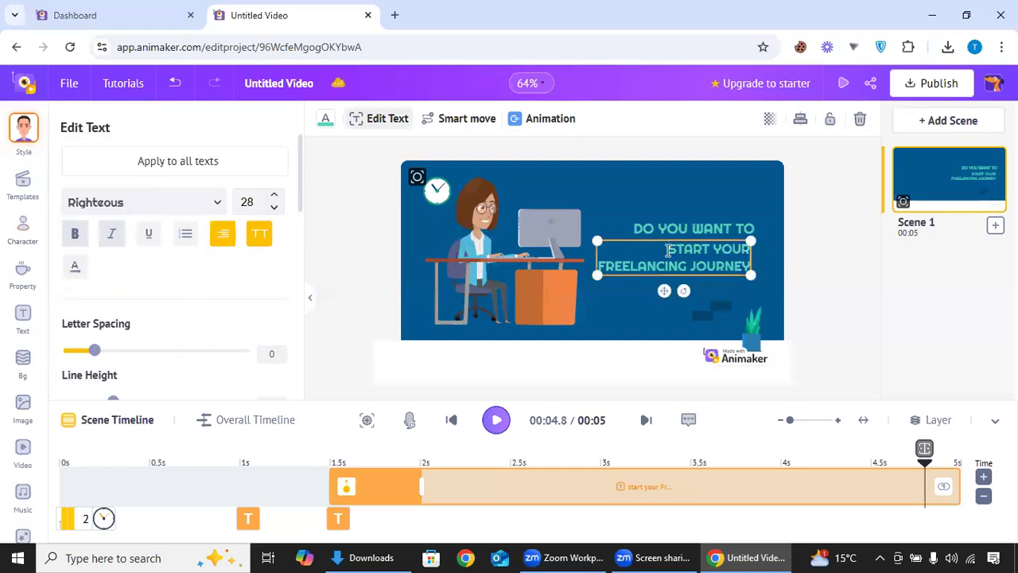
{"action": "left_click", "coordinate": [608, 267]}
{"action": "key", "text": "BackSpace"}
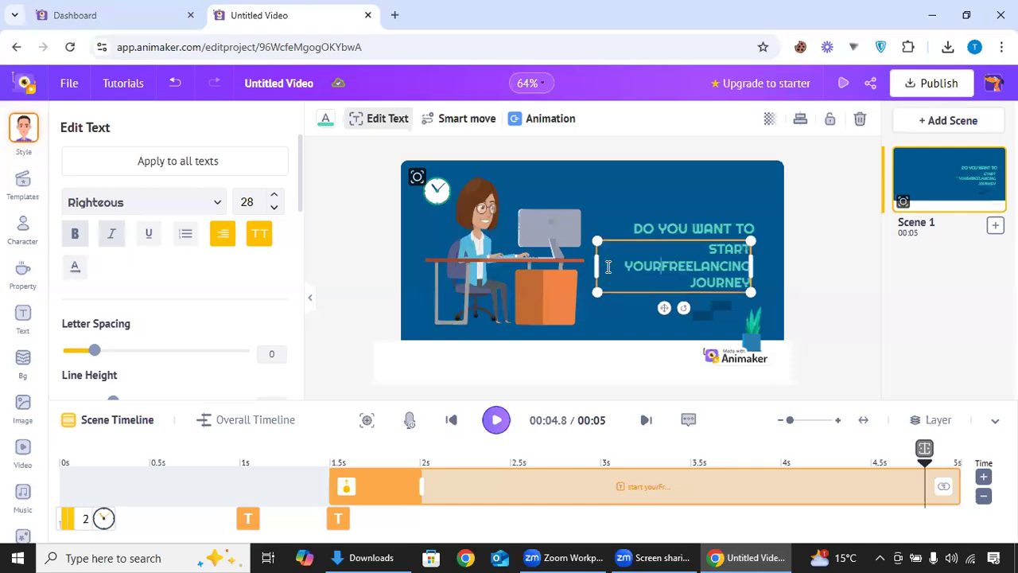
{"action": "left_click_drag", "start_coordinate": [751, 267], "coordinate": [866, 256]}
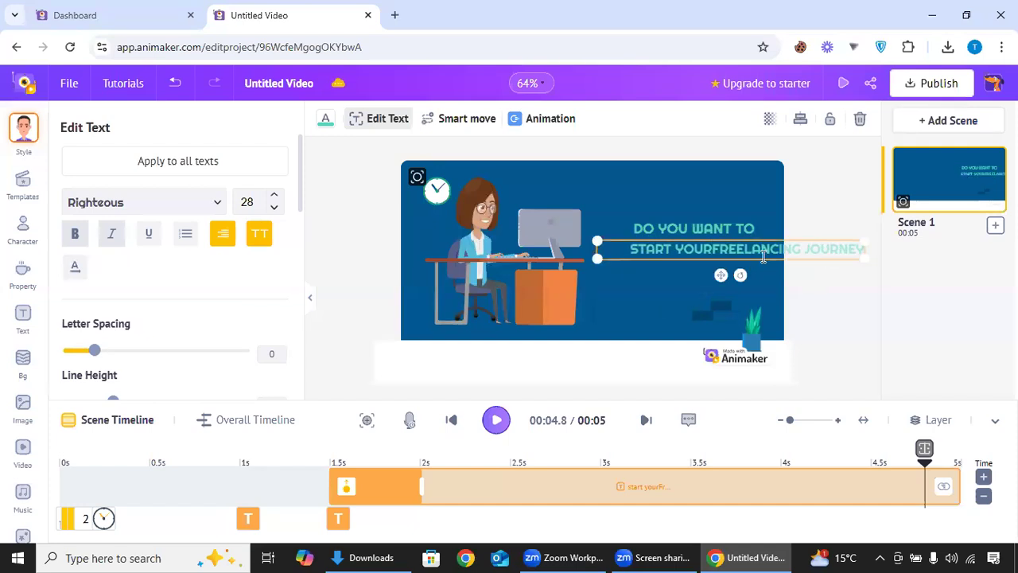
{"action": "left_click_drag", "start_coordinate": [718, 277], "coordinate": [693, 282]}
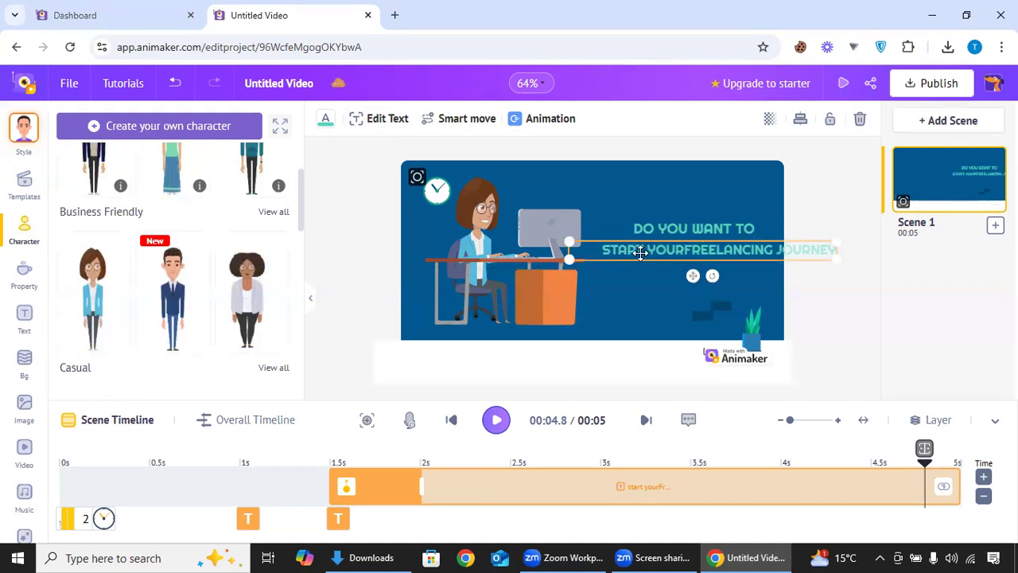
{"action": "double_click", "coordinate": [608, 249]}
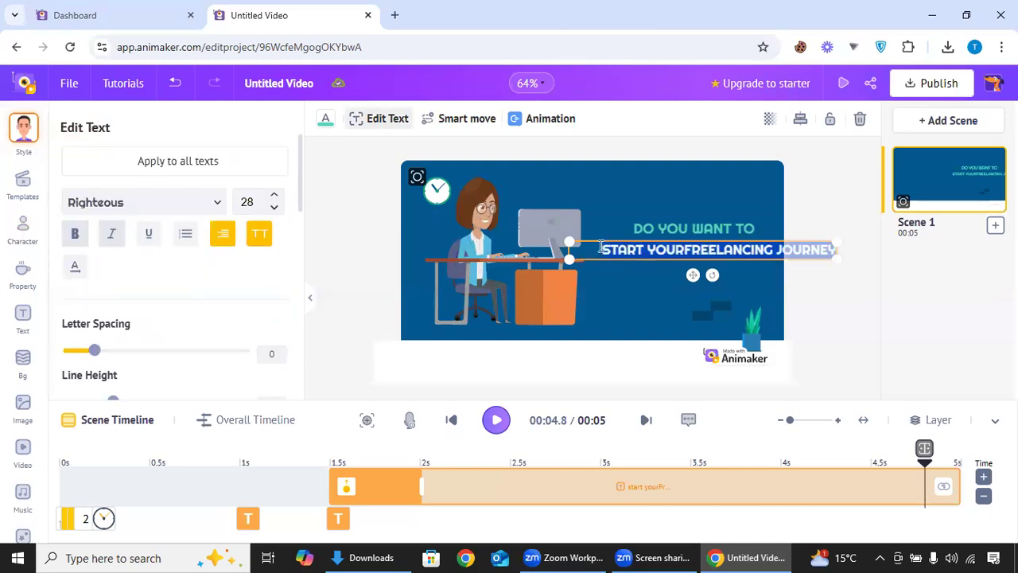
{"action": "left_click", "coordinate": [602, 247]}
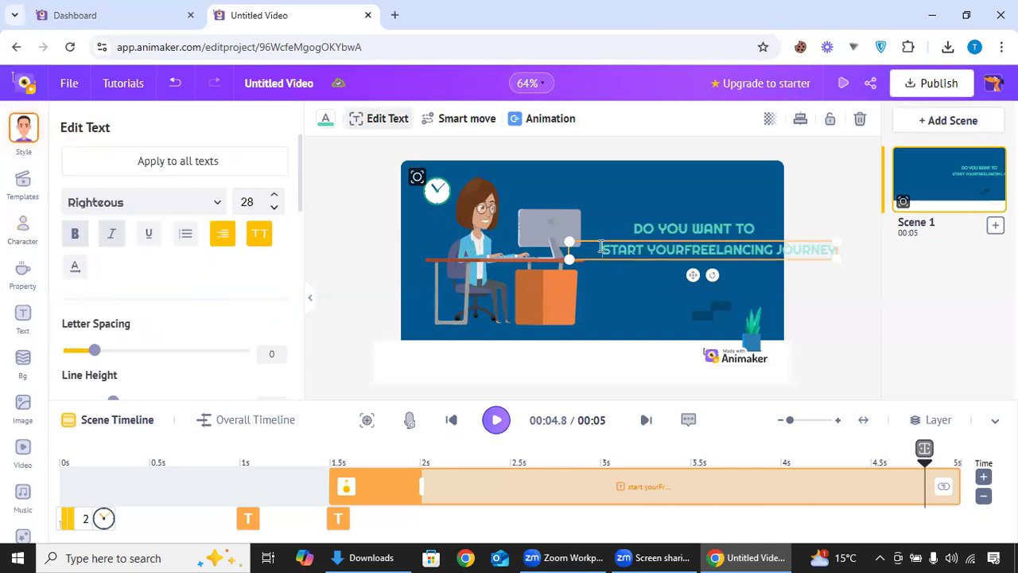
{"action": "double_click", "coordinate": [641, 249]}
{"action": "right_click", "coordinate": [604, 251]}
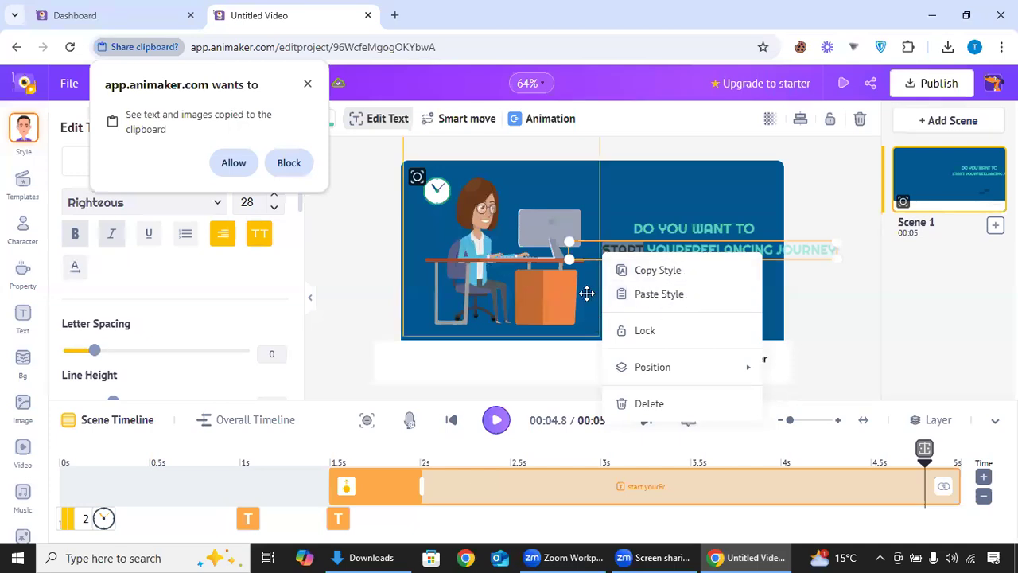
{"action": "left_click", "coordinate": [632, 224]}
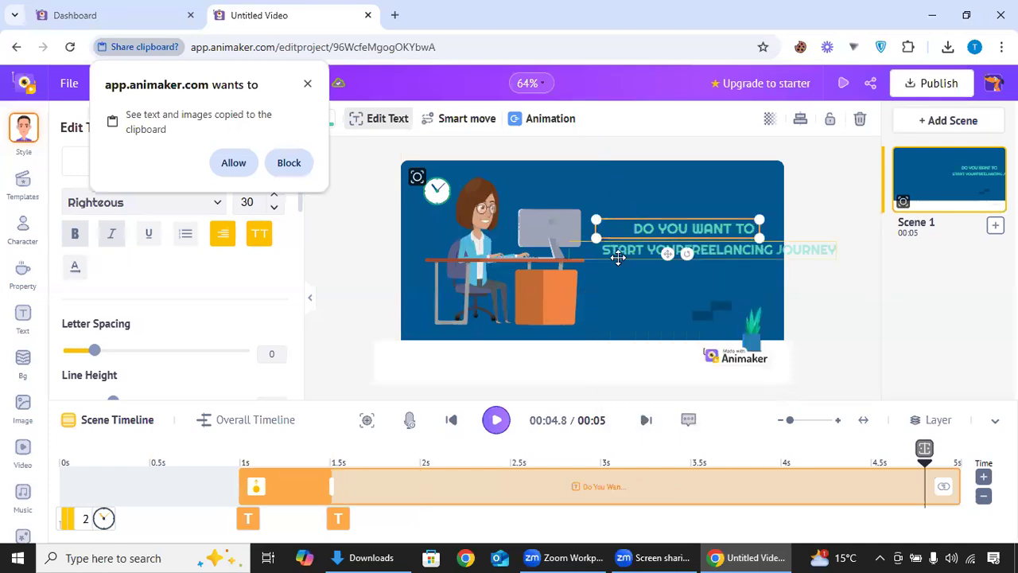
{"action": "left_click", "coordinate": [618, 257]}
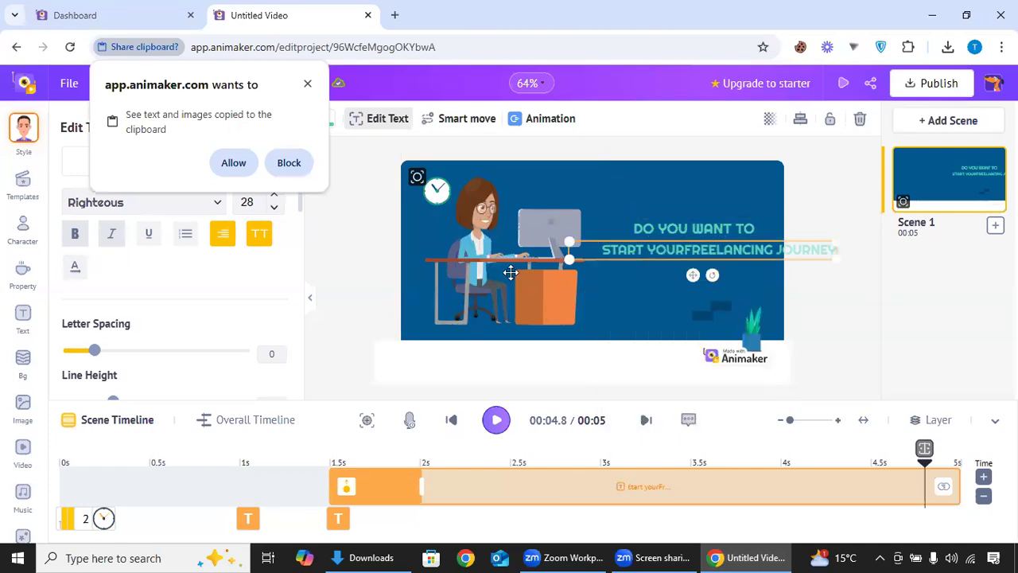
{"action": "left_click", "coordinate": [309, 85]}
Step: Remove the word "start" from the beginning of the headline's second line
{"action": "double_click", "coordinate": [644, 256]}
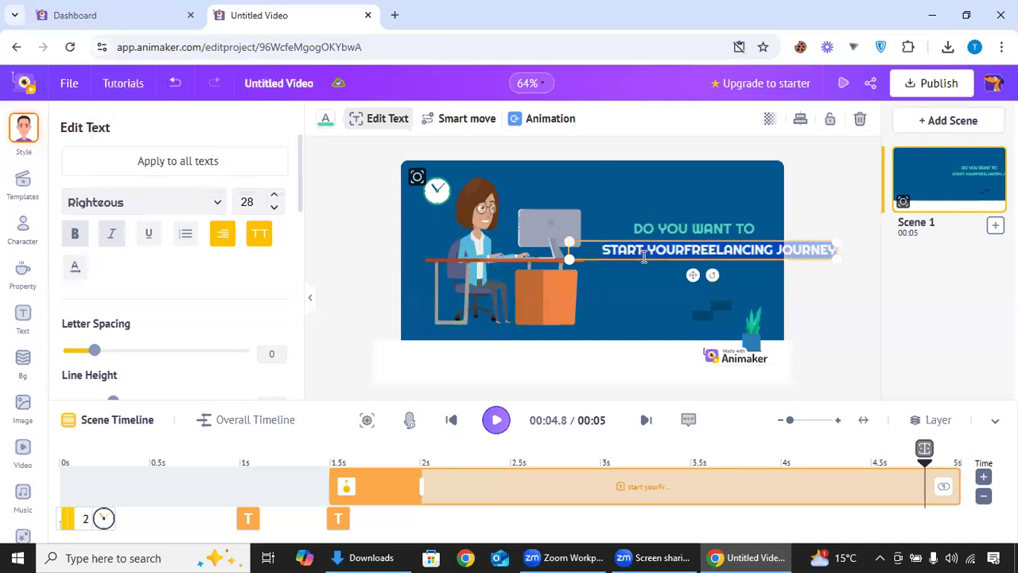
{"action": "left_click", "coordinate": [645, 256]}
{"action": "key", "text": "BackSpace"}
{"action": "key", "text": "BackSpace"}
{"action": "key", "text": "BackSpace"}
{"action": "key", "text": "BackSpace"}
{"action": "key", "text": "BackSpace"}
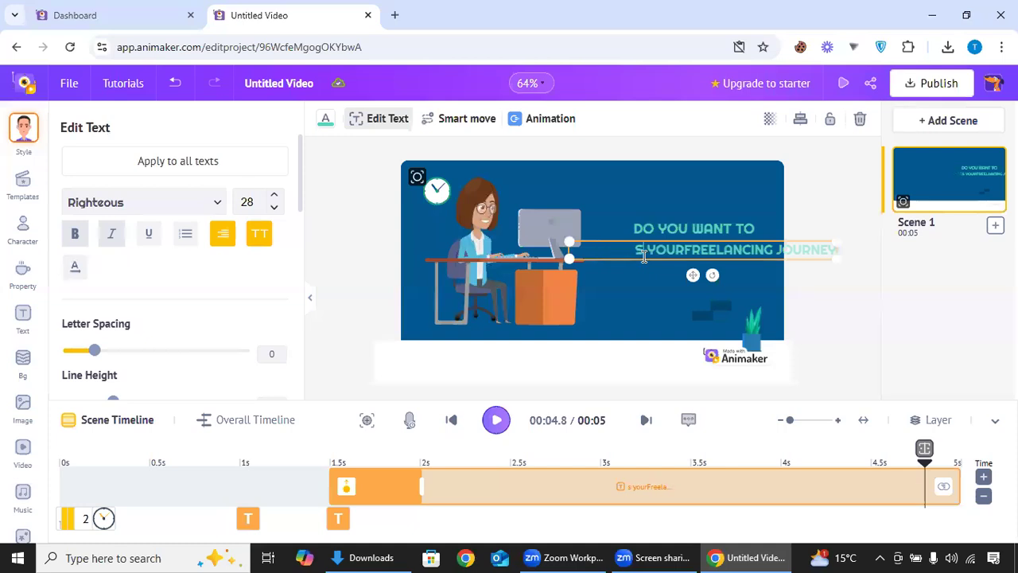
Step: Add "START" to the end of the headline's first line and widen its text box to fit one row
{"action": "left_click", "coordinate": [748, 226]}
{"action": "left_click", "coordinate": [750, 228]}
{"action": "type", "text": "S"}
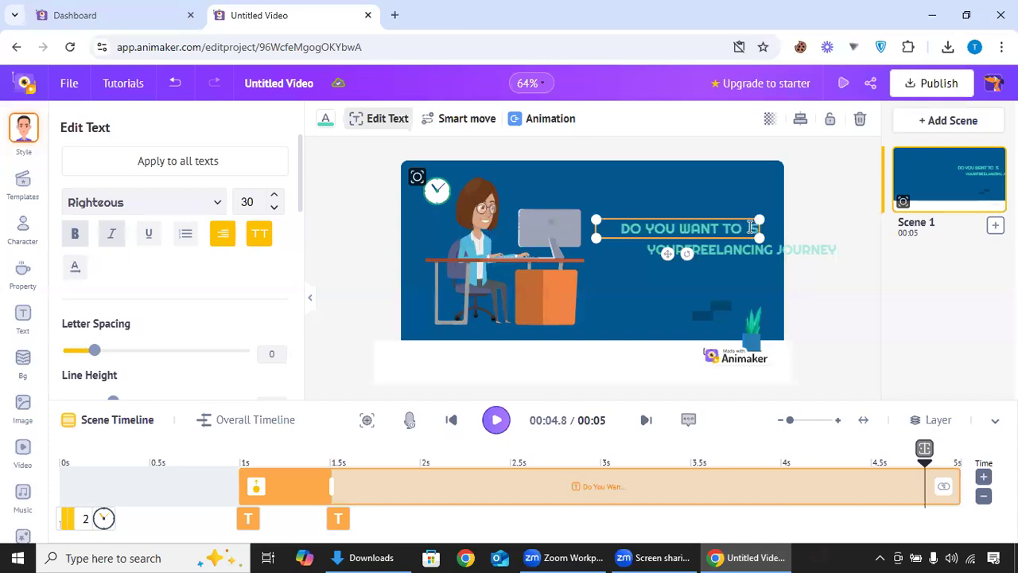
{"action": "type", "text": "TART"}
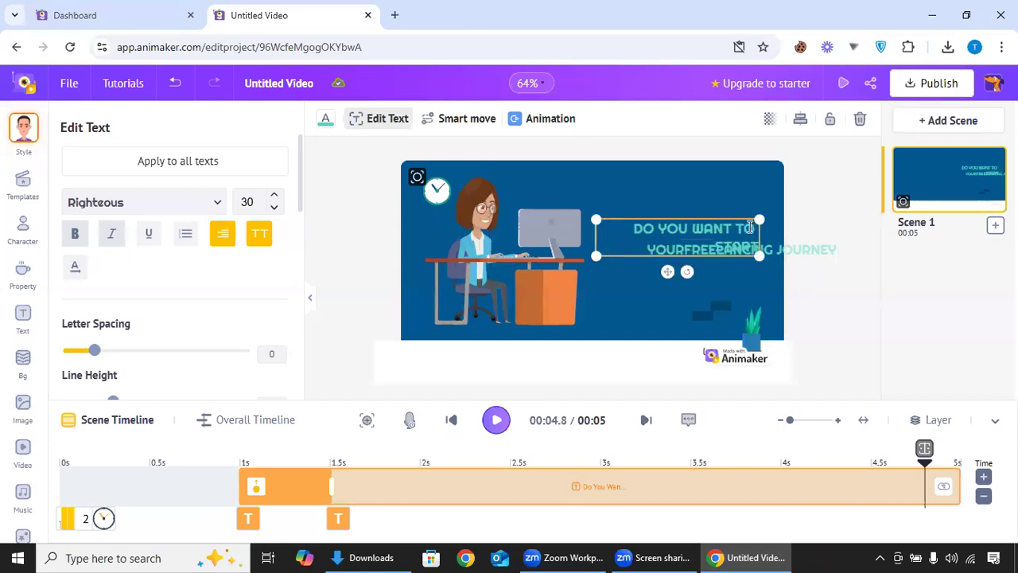
{"action": "left_click", "coordinate": [765, 238]}
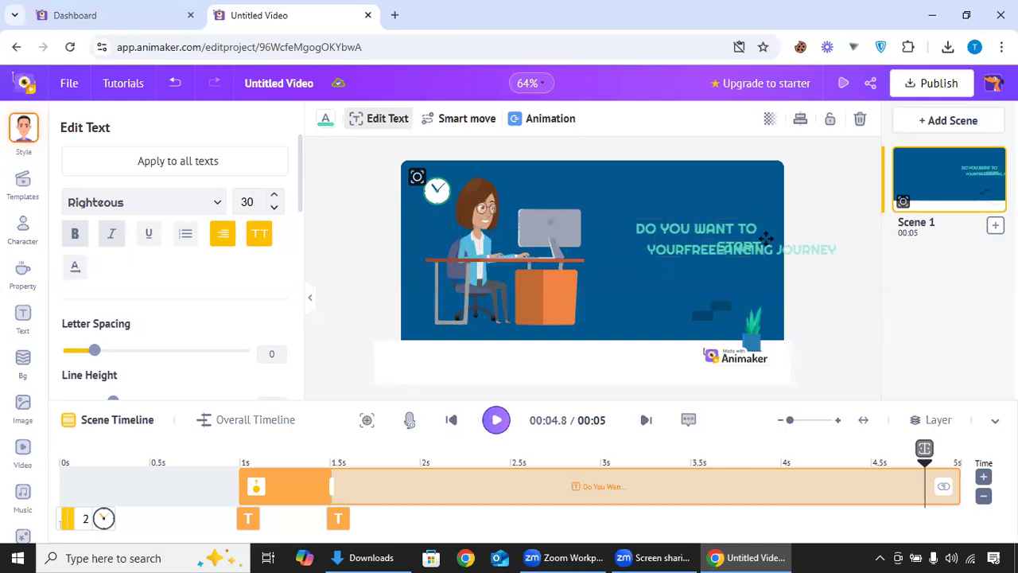
{"action": "left_click", "coordinate": [760, 230]}
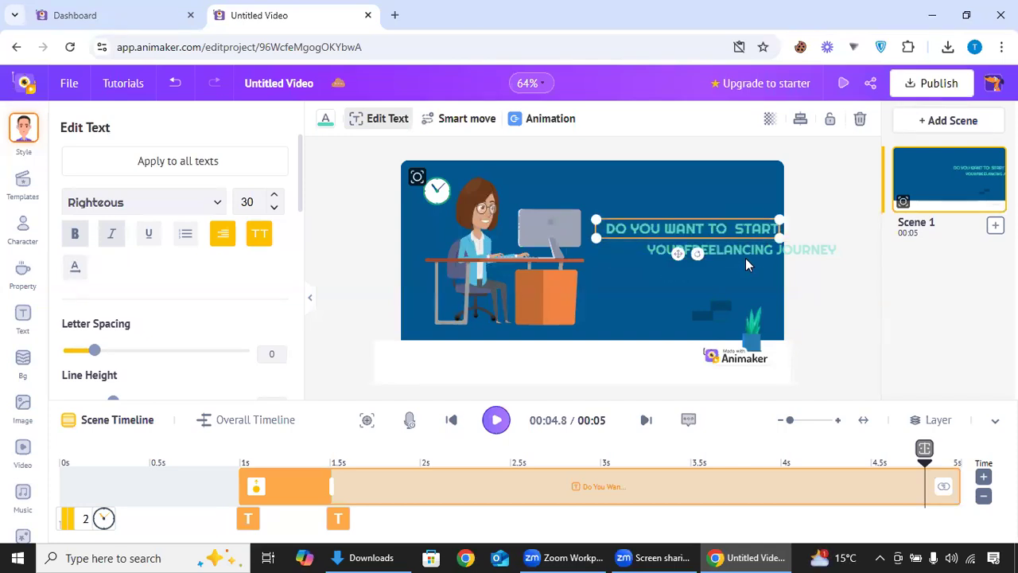
{"action": "left_click", "coordinate": [797, 204]}
Step: Move both headline lines toward the character and insert a space between "your" and "Freelancing" in the second line
{"action": "left_click_drag", "start_coordinate": [766, 253], "coordinate": [703, 271]}
{"action": "mouse_move", "coordinate": [706, 233]}
{"action": "left_mouse_down"}
{"action": "mouse_move", "coordinate": [684, 238]}
{"action": "mouse_move", "coordinate": [693, 236]}
{"action": "left_mouse_up"}
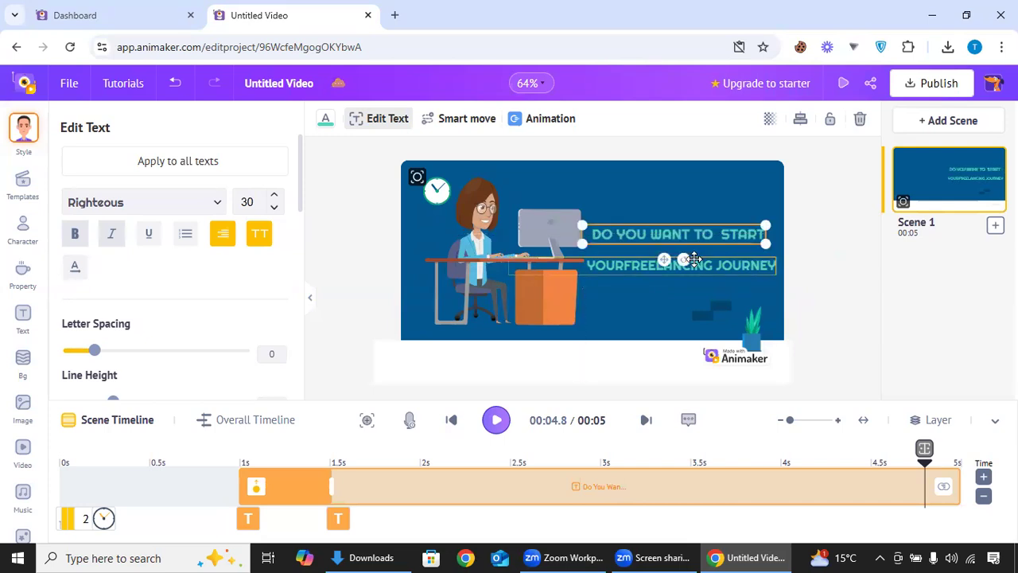
{"action": "left_click", "coordinate": [694, 263]}
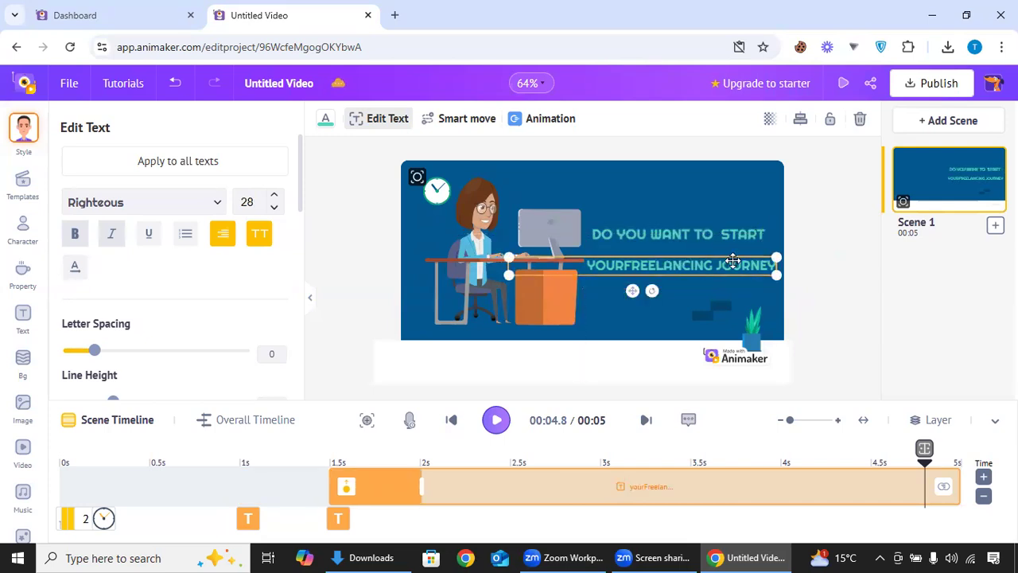
{"action": "left_click", "coordinate": [626, 269]}
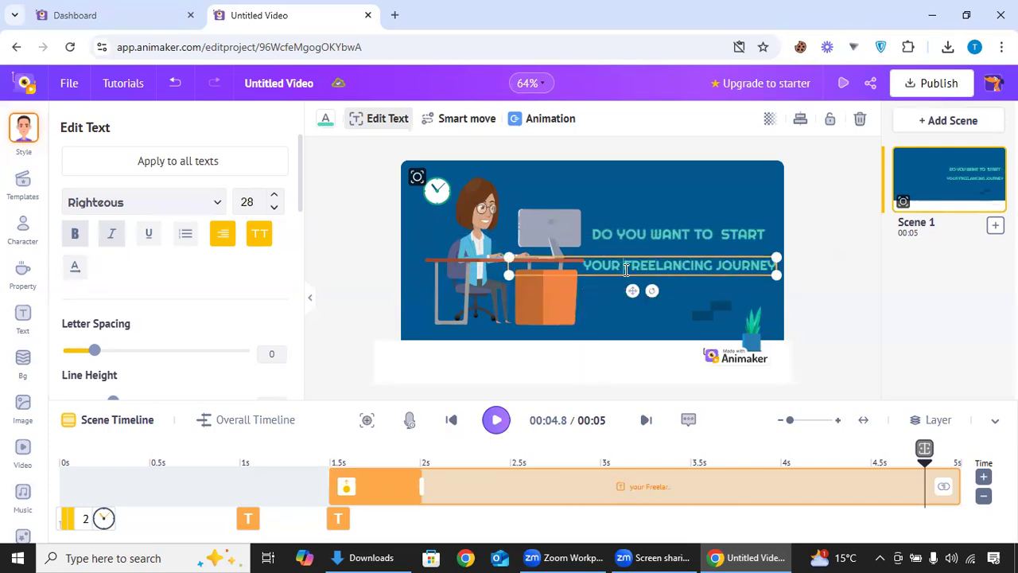
{"action": "left_click", "coordinate": [742, 205]}
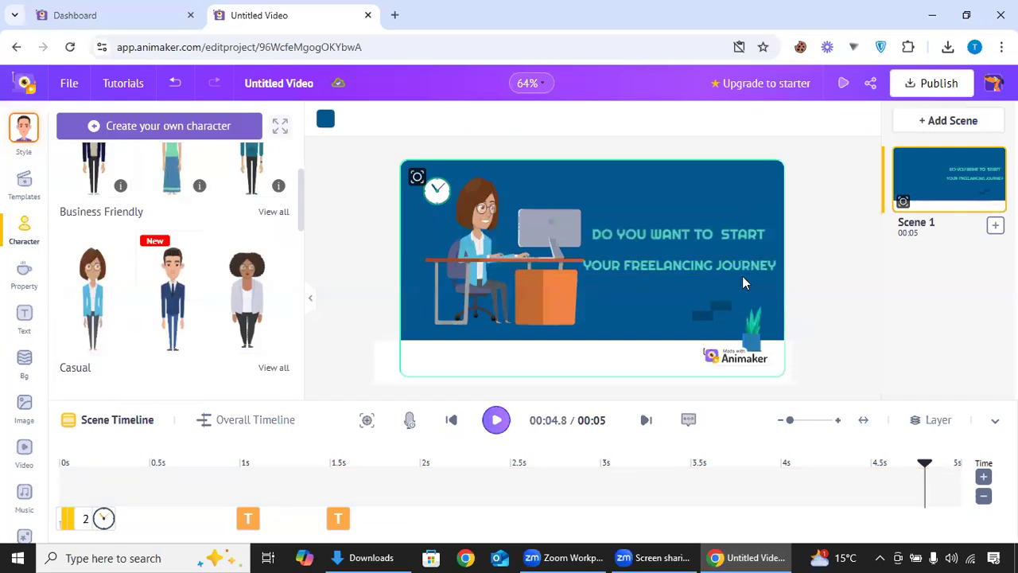
Step: Scale the "your Freelancing journey" line down to font size 27 and move it up closer beneath the first line
{"action": "left_click", "coordinate": [742, 276]}
{"action": "left_click", "coordinate": [756, 266]}
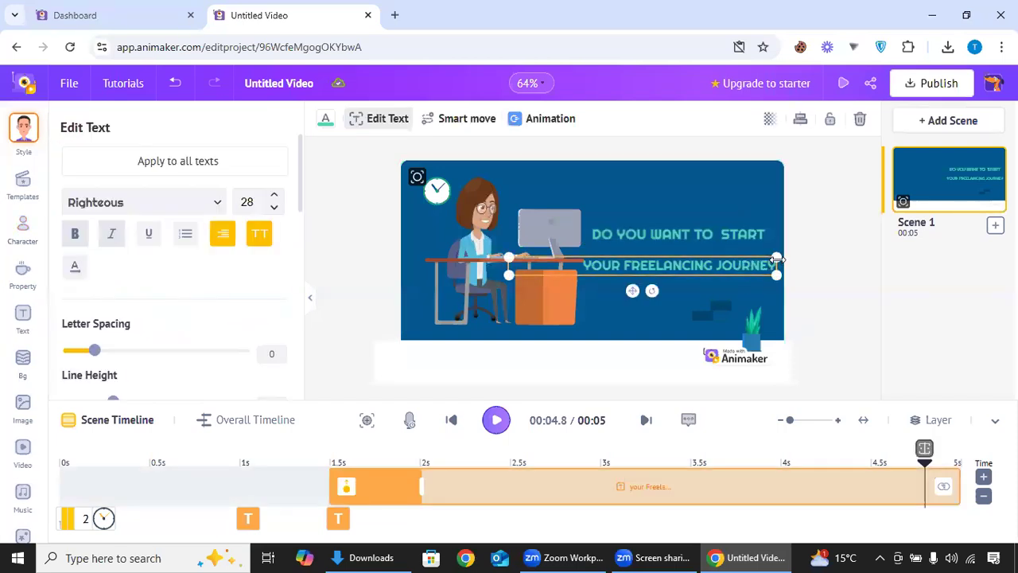
{"action": "left_click_drag", "start_coordinate": [771, 260], "coordinate": [760, 262]}
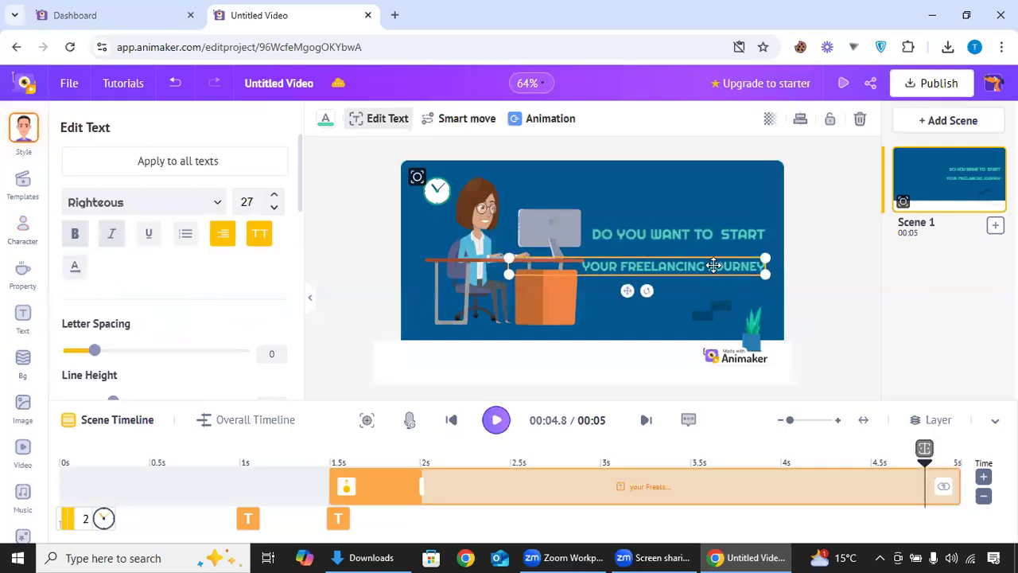
{"action": "left_click_drag", "start_coordinate": [629, 292], "coordinate": [635, 289]}
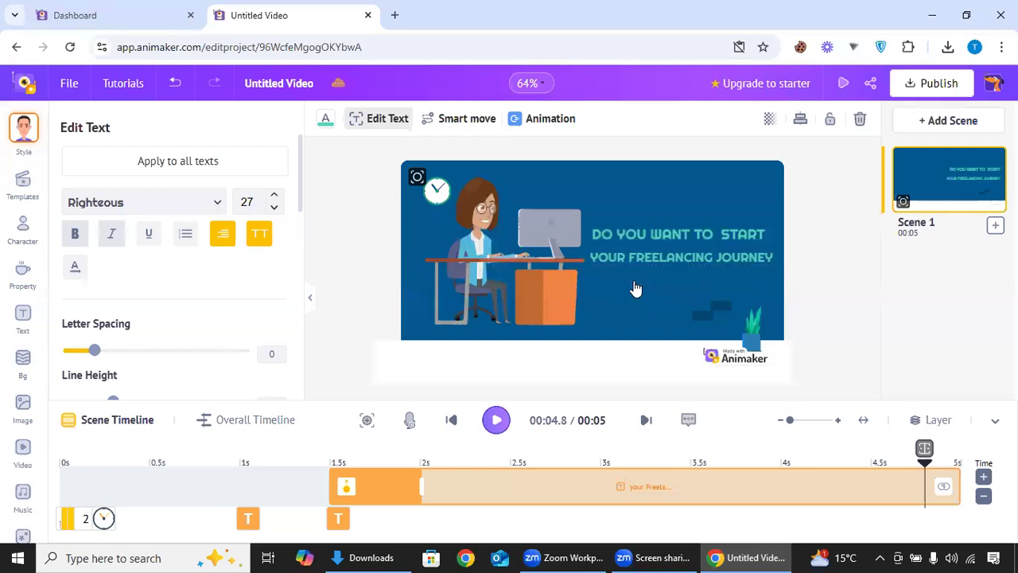
Step: Recolour the headline's second line, "your Freelancing journey", off-white
{"action": "left_click", "coordinate": [655, 257]}
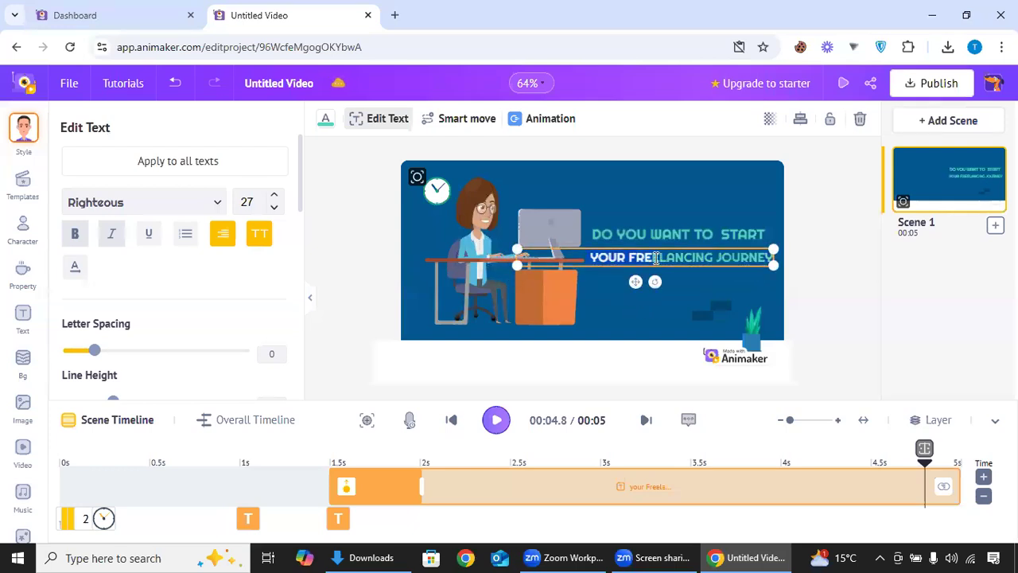
{"action": "double_click", "coordinate": [656, 257]}
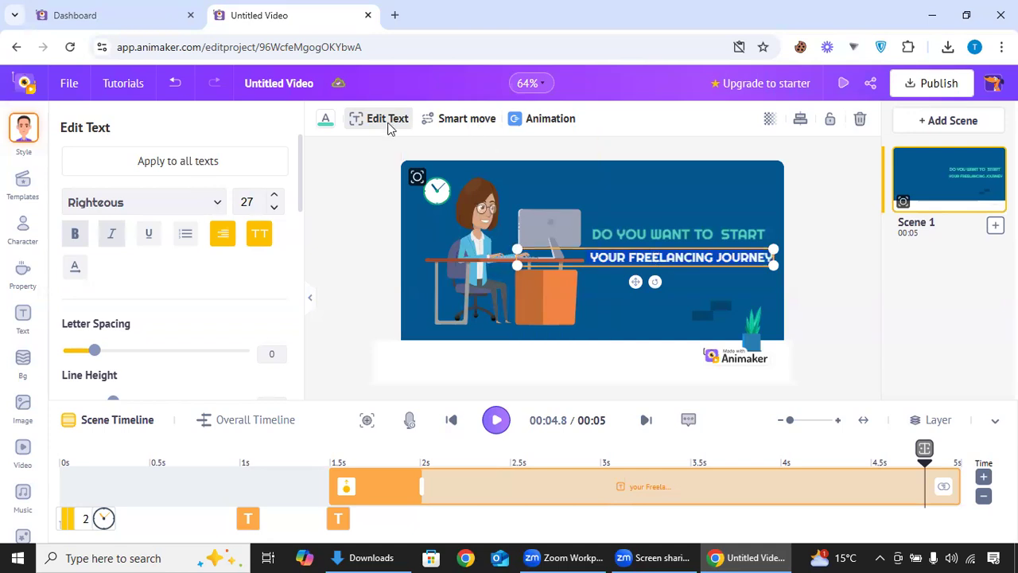
{"action": "left_click", "coordinate": [325, 125]}
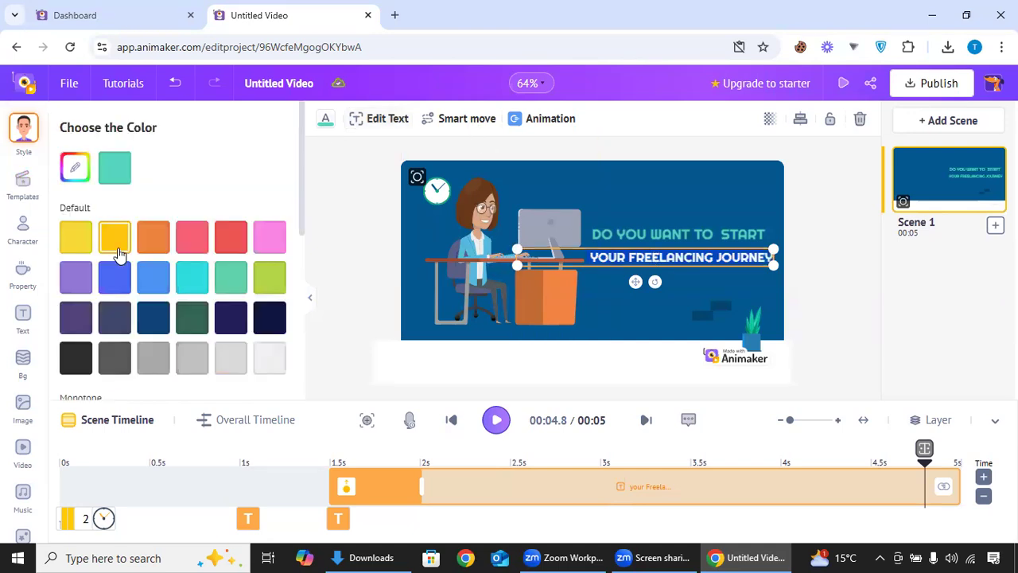
{"action": "left_click", "coordinate": [269, 359]}
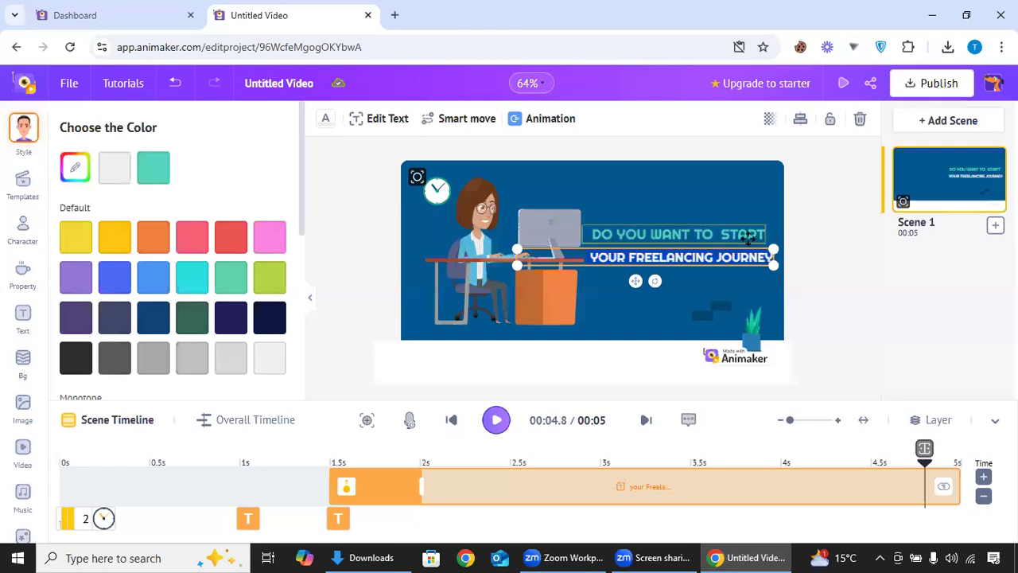
{"action": "left_click", "coordinate": [821, 220]}
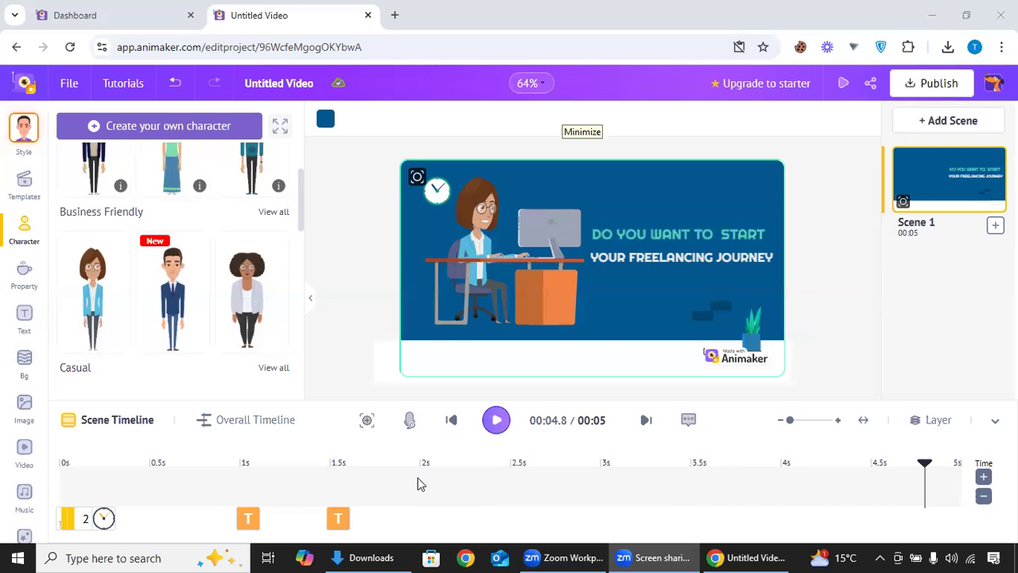
Step: Add a question mark after "journey", then slightly shrink and reposition the second line beneath the first
{"action": "left_click", "coordinate": [749, 256]}
{"action": "left_click", "coordinate": [748, 256]}
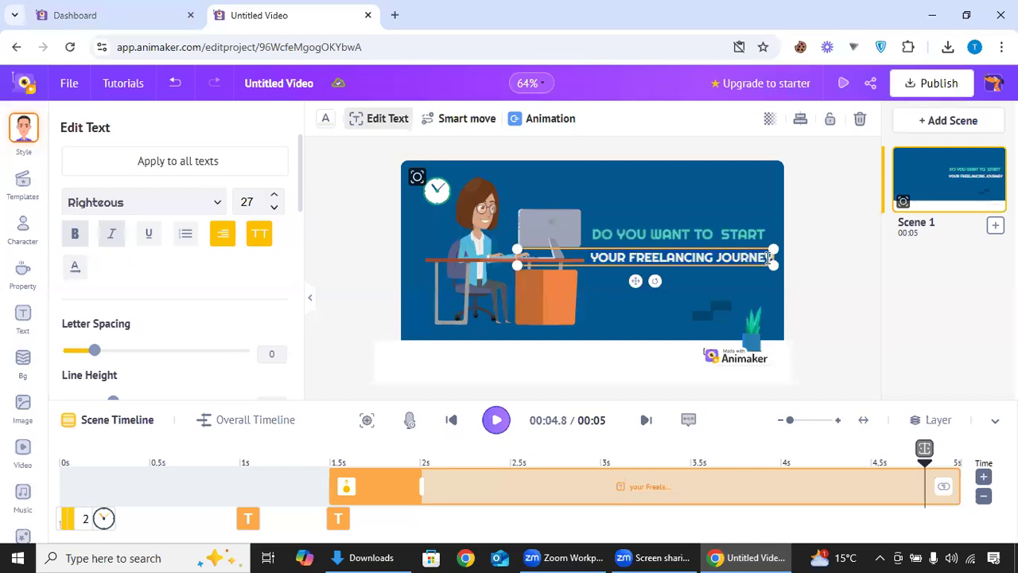
{"action": "type", "text": "Y"}
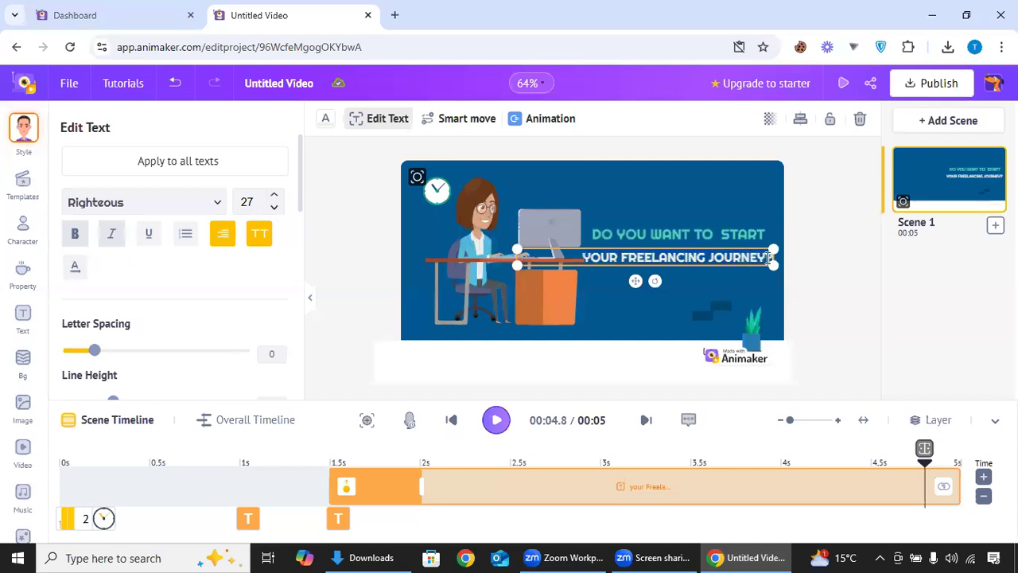
{"action": "left_click", "coordinate": [827, 252]}
{"action": "left_click", "coordinate": [722, 253]}
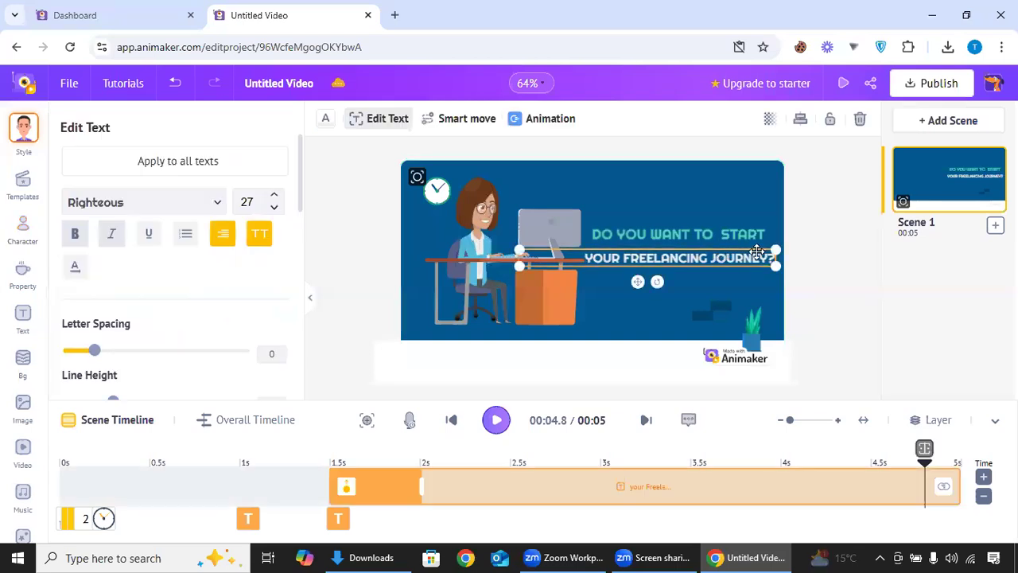
{"action": "left_click_drag", "start_coordinate": [776, 250], "coordinate": [772, 250]}
{"action": "left_click_drag", "start_coordinate": [705, 261], "coordinate": [706, 256]}
Step: Try placing a pink rectangle shape over the Animaker watermark area, and delete the shape
{"action": "left_click", "coordinate": [23, 274]}
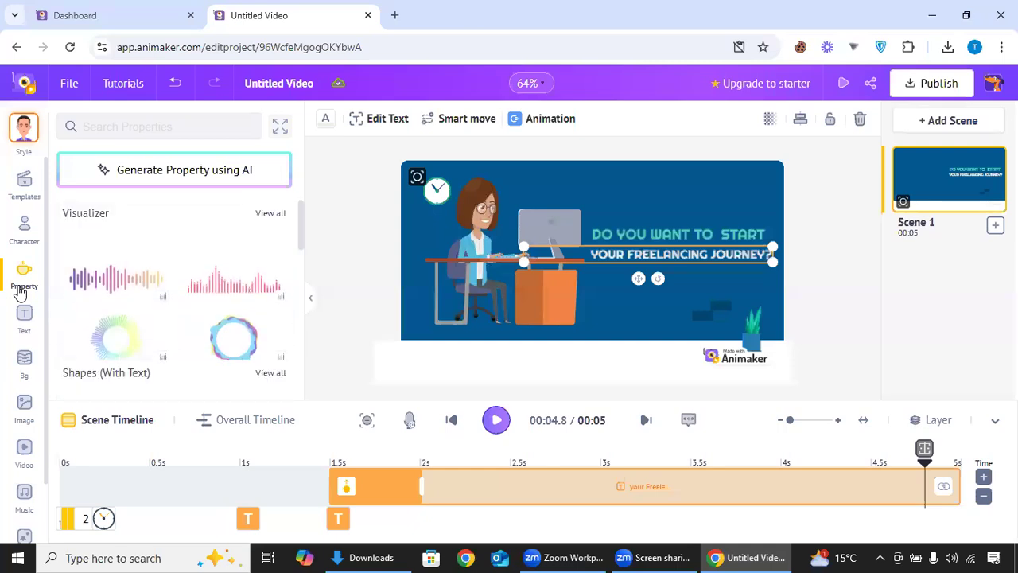
{"action": "left_click_drag", "start_coordinate": [301, 237], "coordinate": [302, 270]}
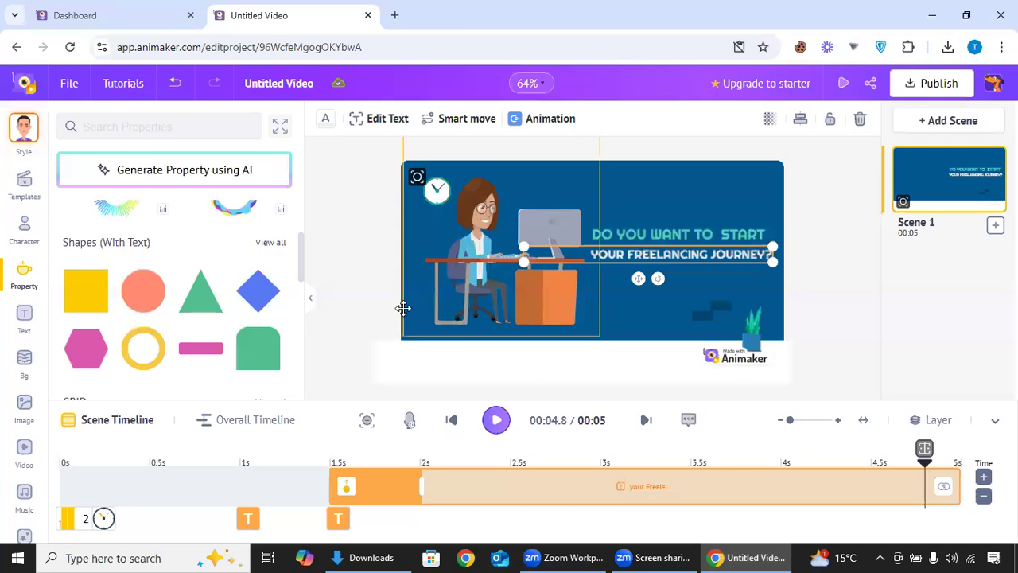
{"action": "left_click", "coordinate": [215, 346]}
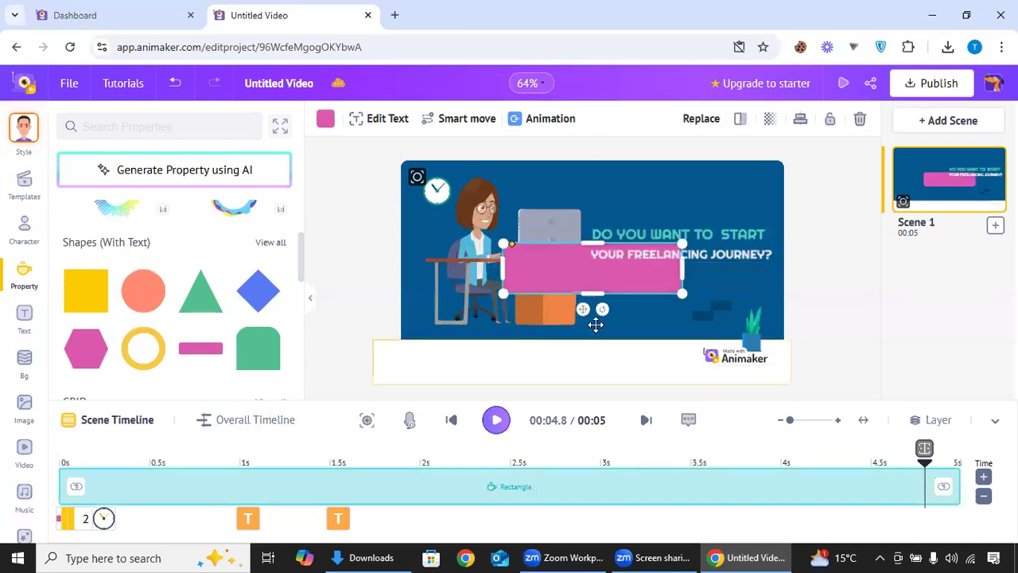
{"action": "left_click_drag", "start_coordinate": [647, 268], "coordinate": [749, 361]}
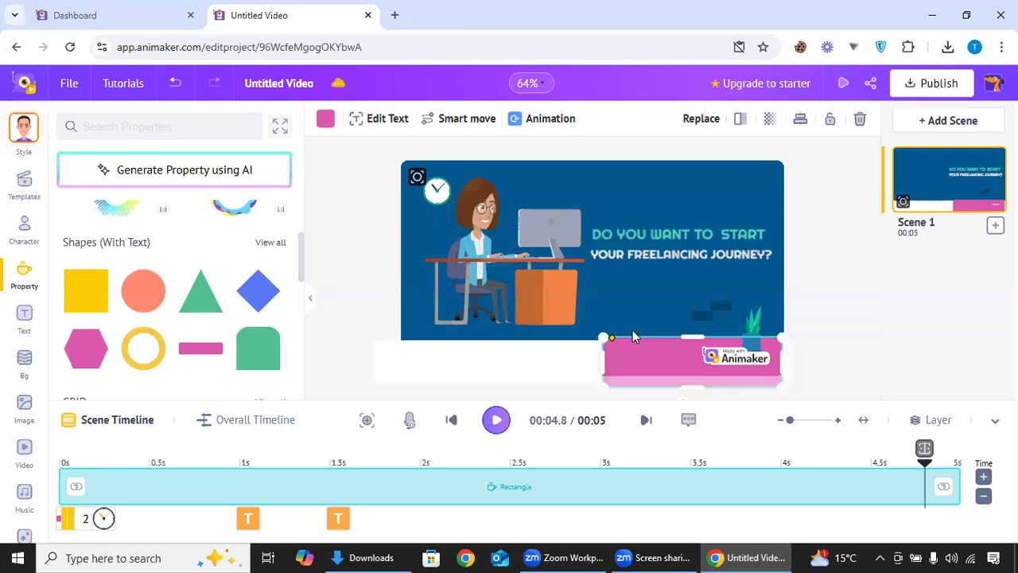
{"action": "key", "text": "Delete"}
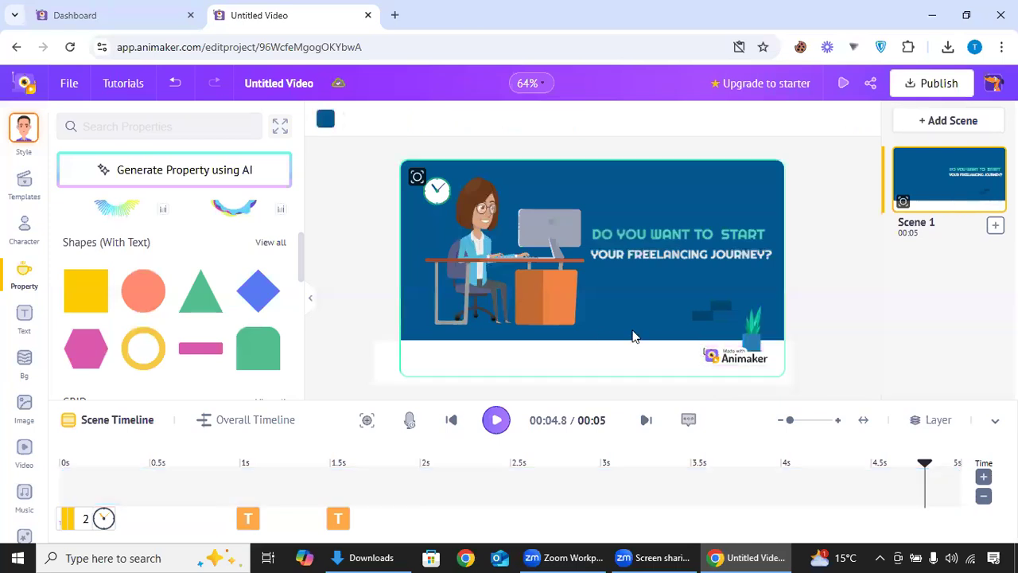
Step: Apply the Pop Left entrance animation to the character at the desk
{"action": "left_click", "coordinate": [492, 422]}
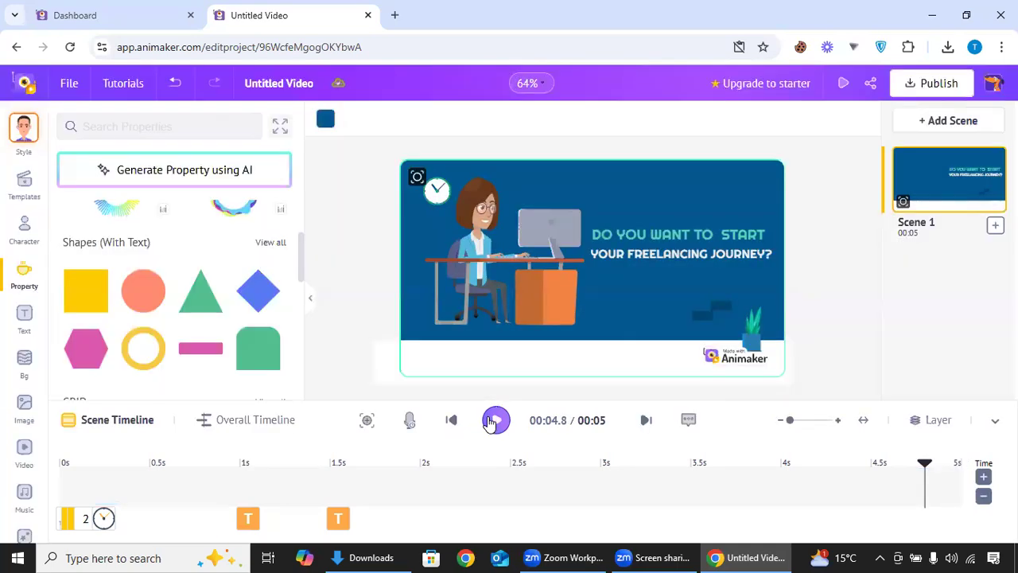
{"action": "left_click", "coordinate": [492, 422]}
{"action": "left_click", "coordinate": [523, 302]}
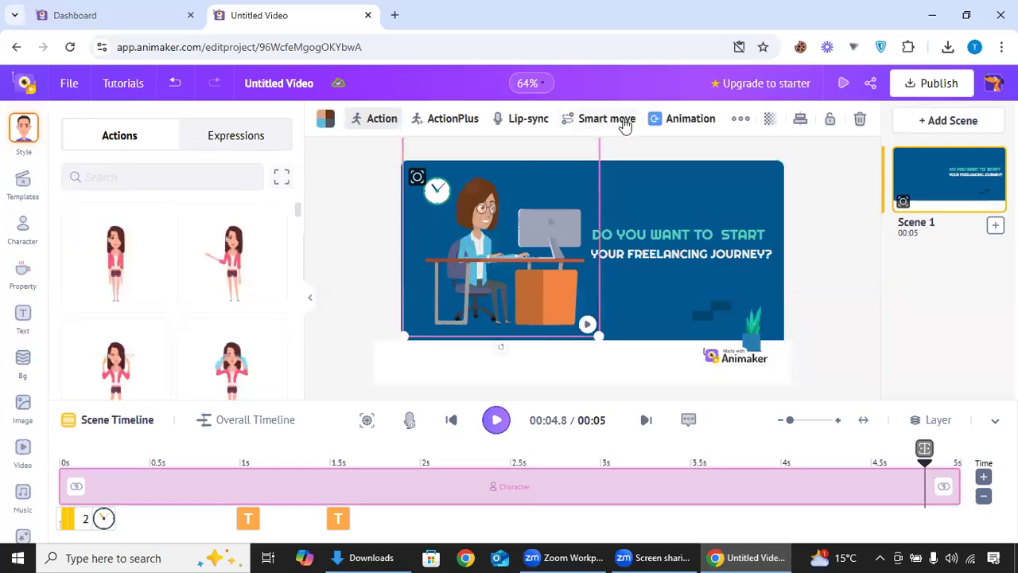
{"action": "left_click", "coordinate": [687, 127]}
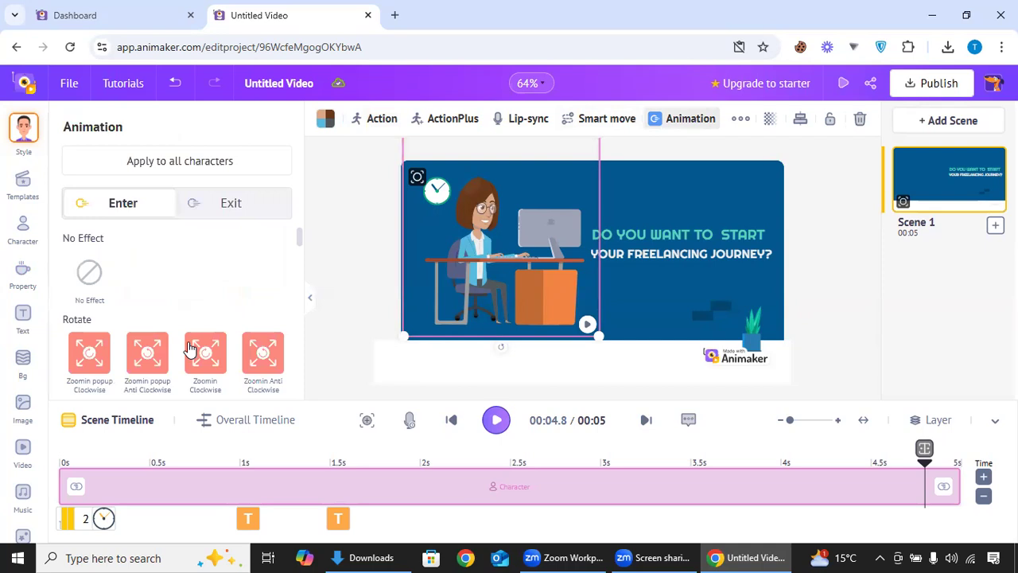
{"action": "left_click_drag", "start_coordinate": [300, 242], "coordinate": [297, 254]}
{"action": "left_click", "coordinate": [93, 319]}
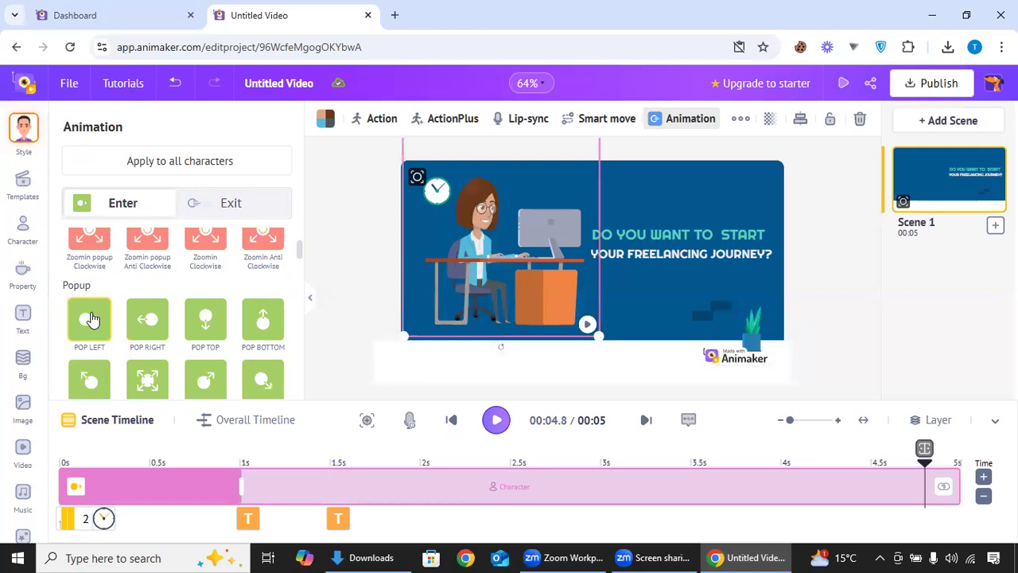
Step: Preview Scene 1 and shorten the desk character's timeline clip so it ends at 4 seconds
{"action": "left_click", "coordinate": [496, 420]}
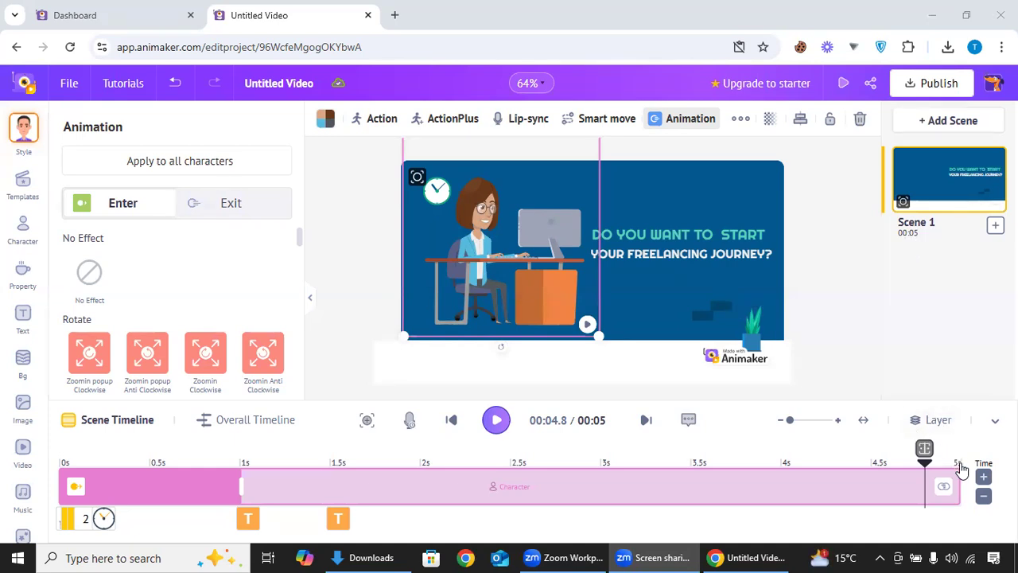
{"action": "left_click_drag", "start_coordinate": [959, 471], "coordinate": [780, 469]}
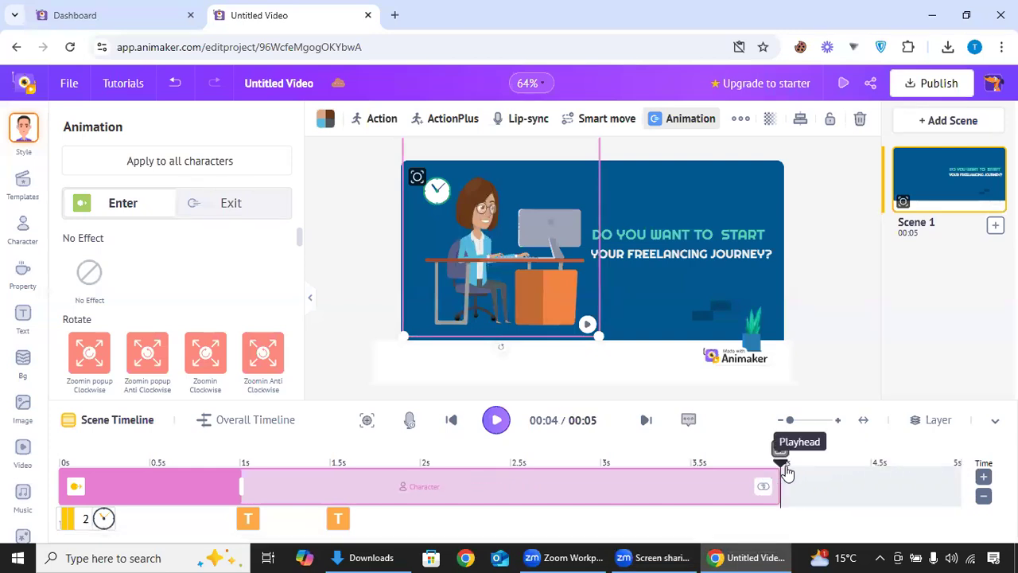
{"action": "left_click", "coordinate": [802, 388]}
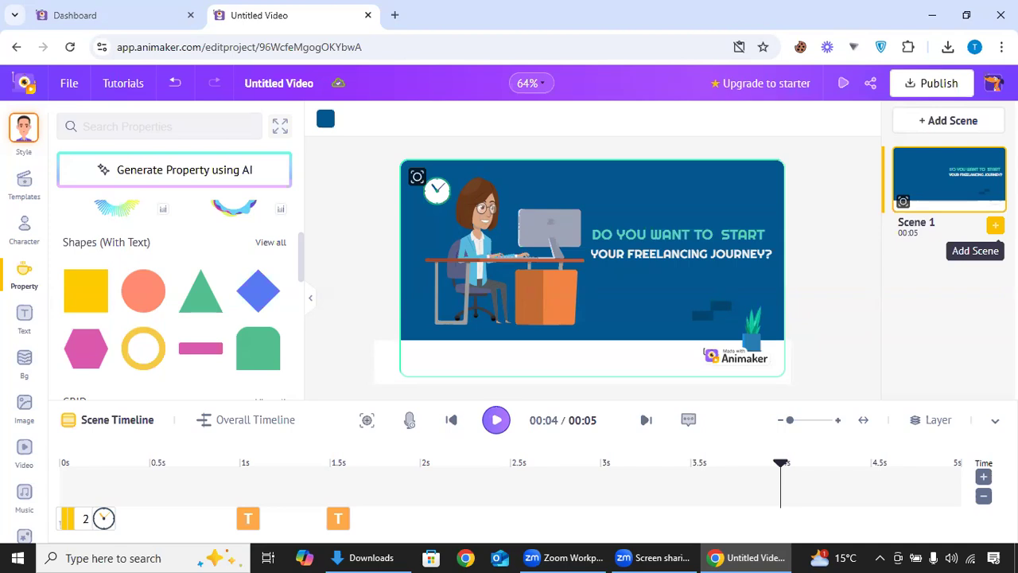
Step: Add a blank second scene after Scene 1 and open its background colour settings
{"action": "left_click", "coordinate": [996, 226]}
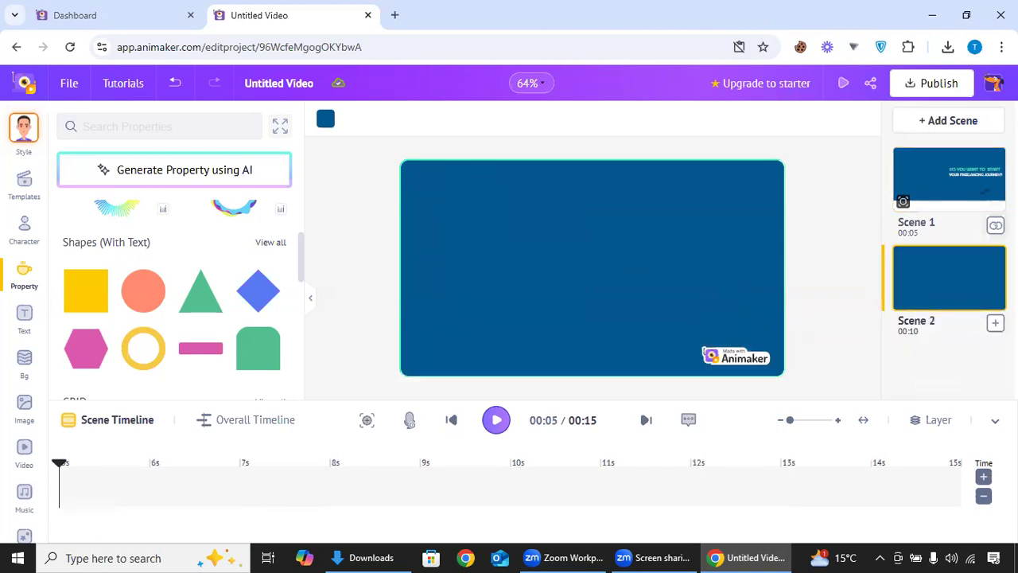
{"action": "left_click", "coordinate": [649, 273]}
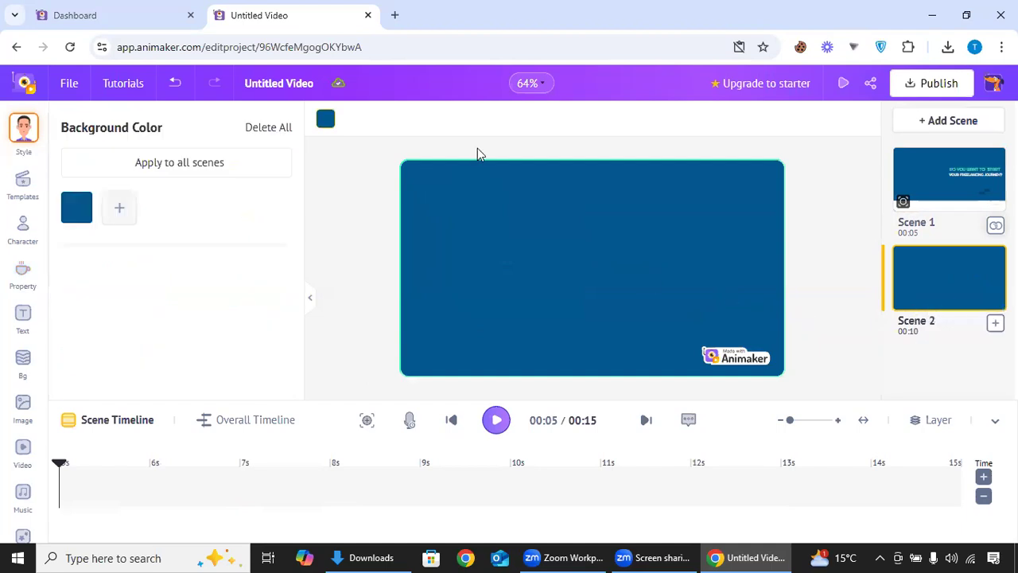
{"action": "left_click", "coordinate": [960, 213]}
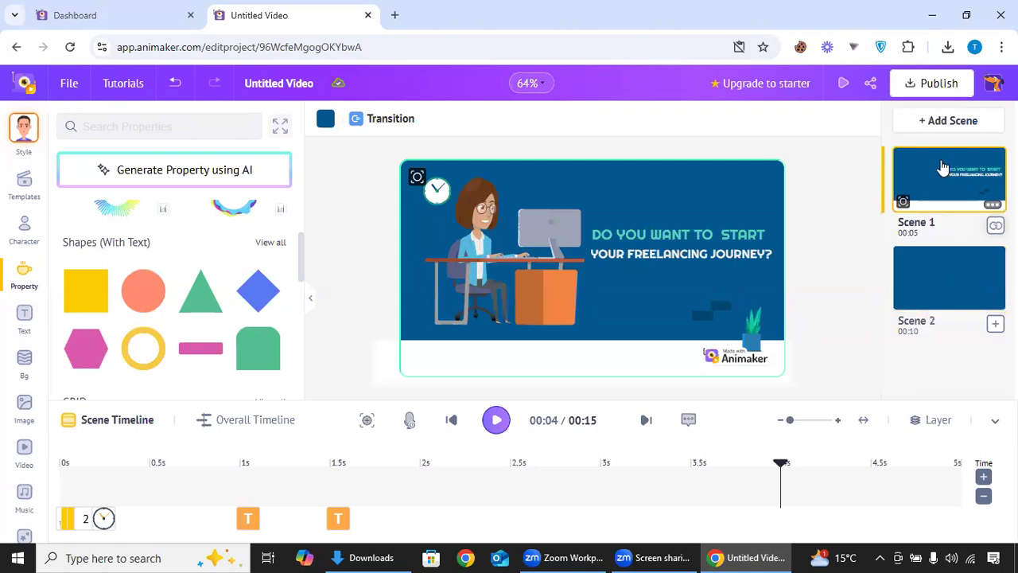
{"action": "left_click", "coordinate": [957, 284]}
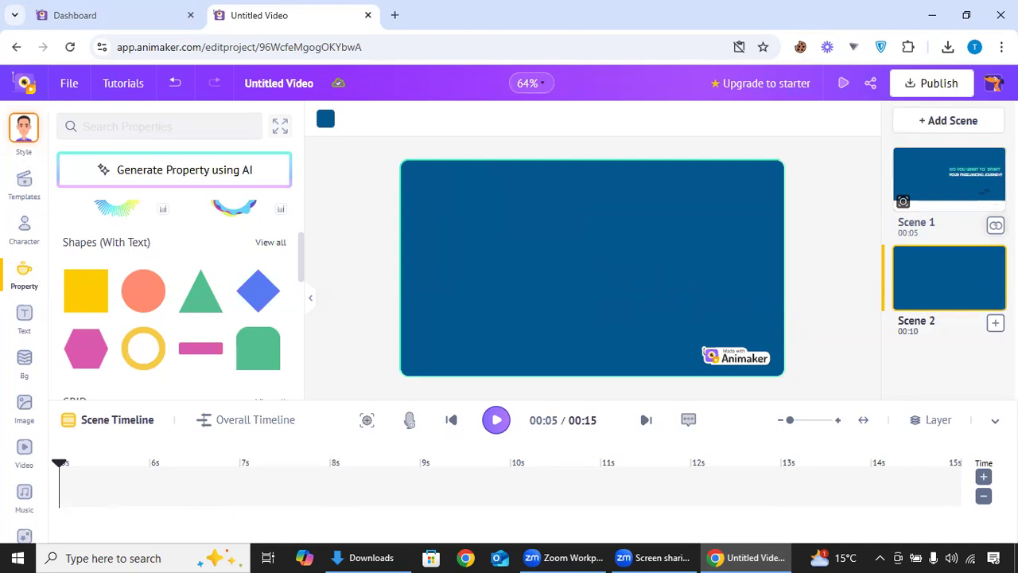
{"action": "left_click", "coordinate": [978, 256]}
{"action": "left_click", "coordinate": [324, 123]}
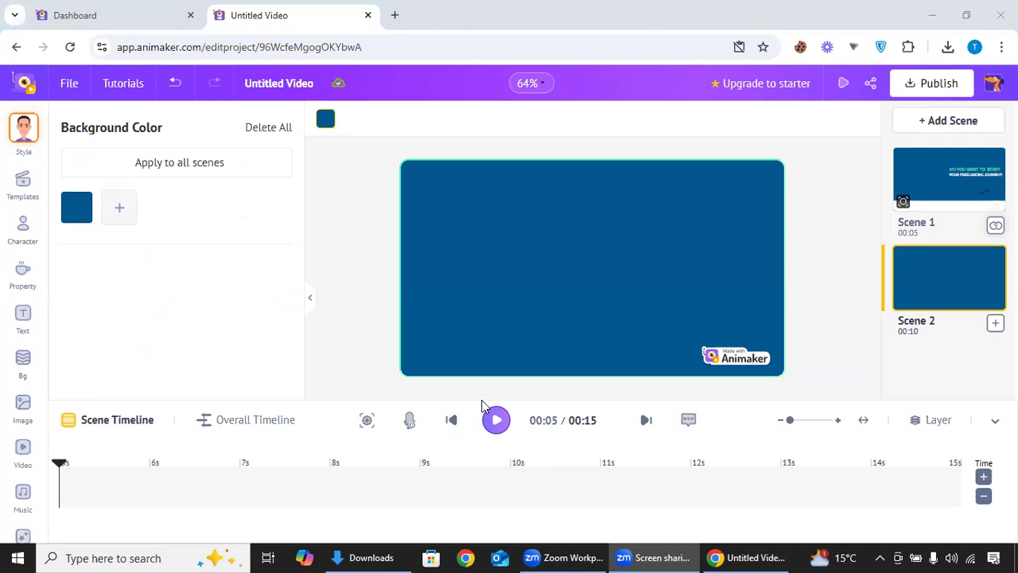
Step: Add the Business Friendly woman with brown hair and glasses to Scene 2
{"action": "left_click", "coordinate": [537, 287]}
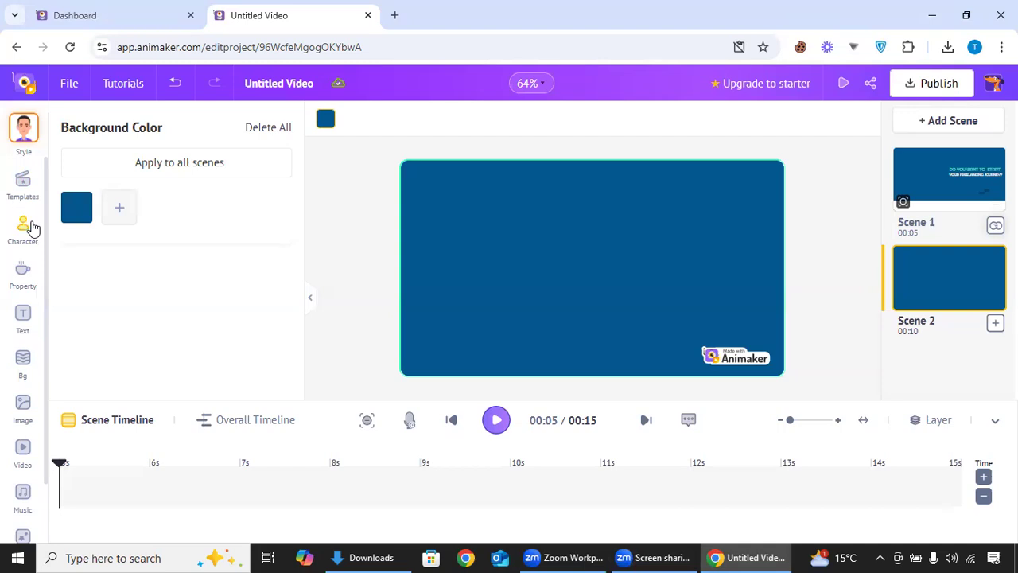
{"action": "left_click", "coordinate": [26, 129]}
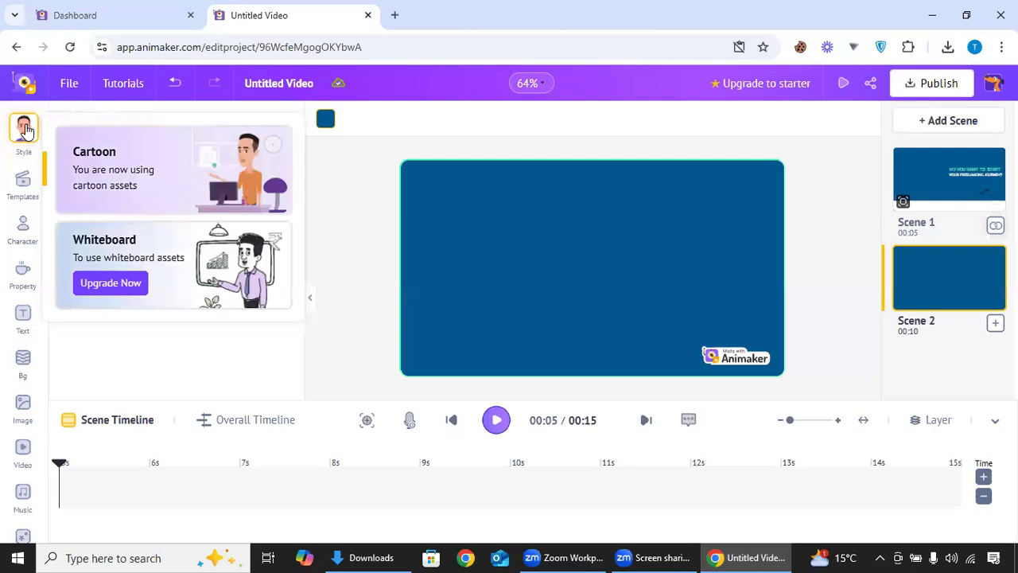
{"action": "left_click", "coordinate": [25, 232]}
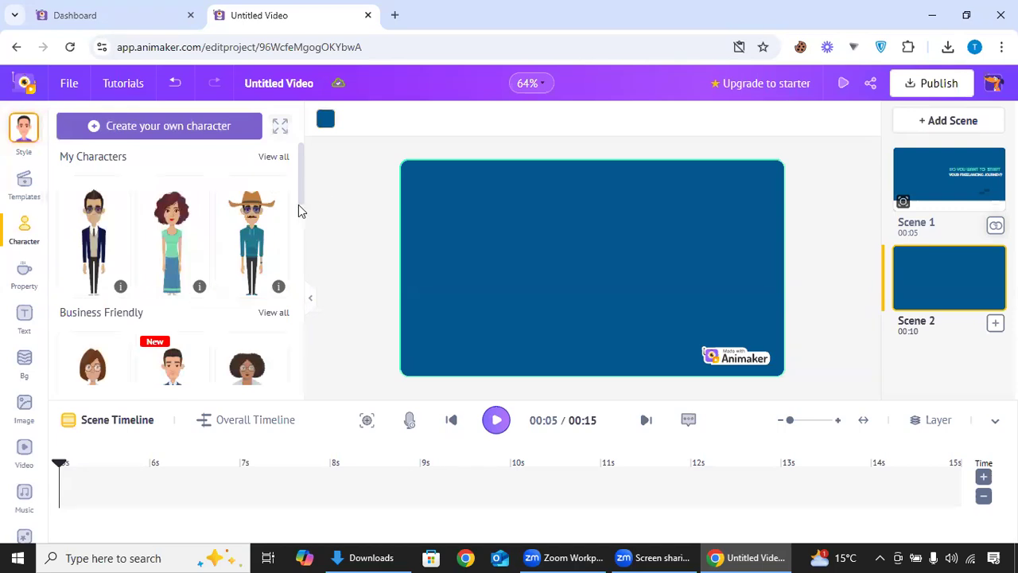
{"action": "scroll", "coordinate": [74, 296], "scroll_direction": "down", "scroll_amount": 1}
{"action": "left_click", "coordinate": [74, 296]}
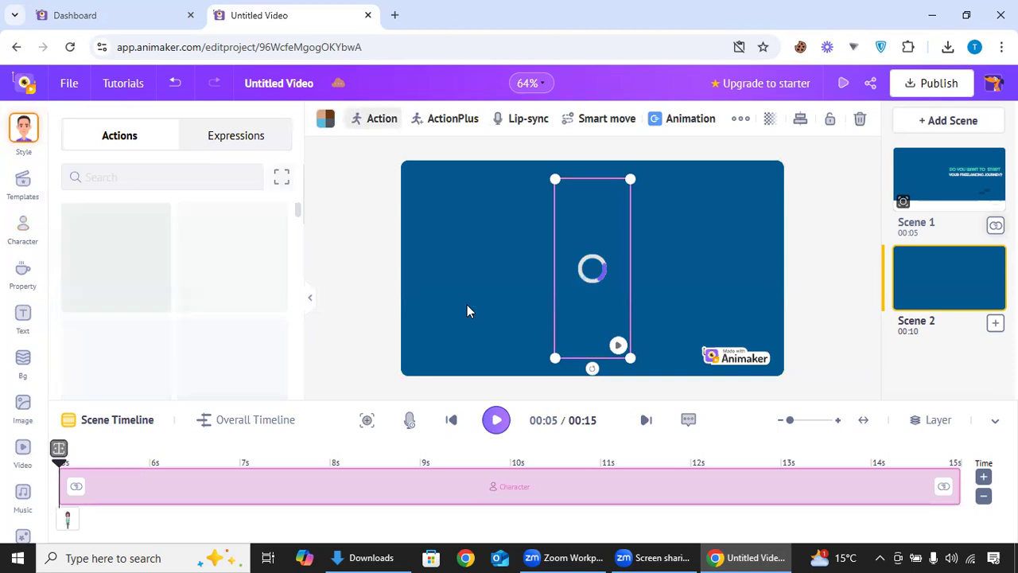
Step: Enlarge the woman on the left side of Scene 2 and give her the thinking action with one hand raised to her head
{"action": "left_click_drag", "start_coordinate": [629, 179], "coordinate": [673, 156]}
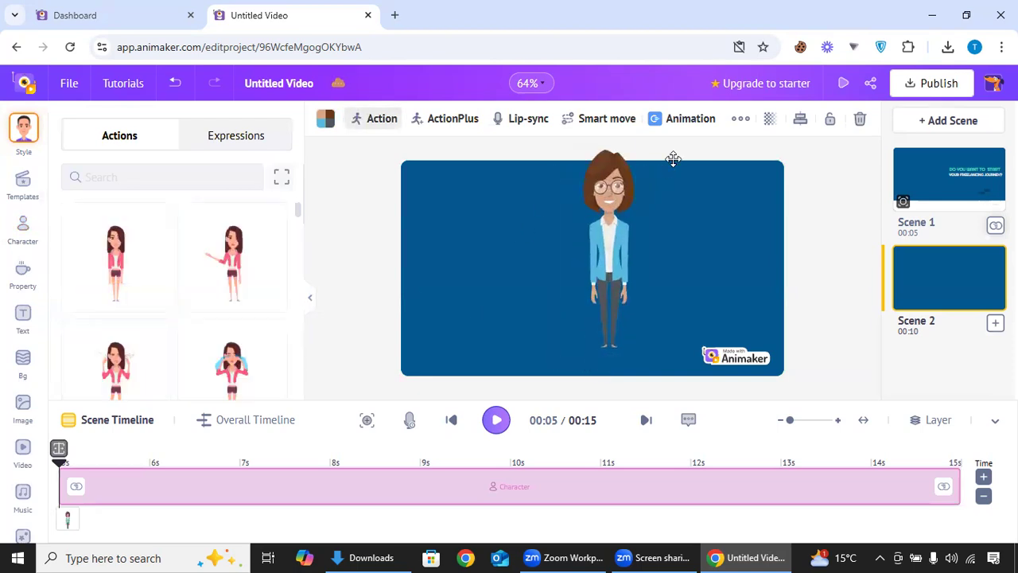
{"action": "left_click_drag", "start_coordinate": [613, 254], "coordinate": [482, 241]}
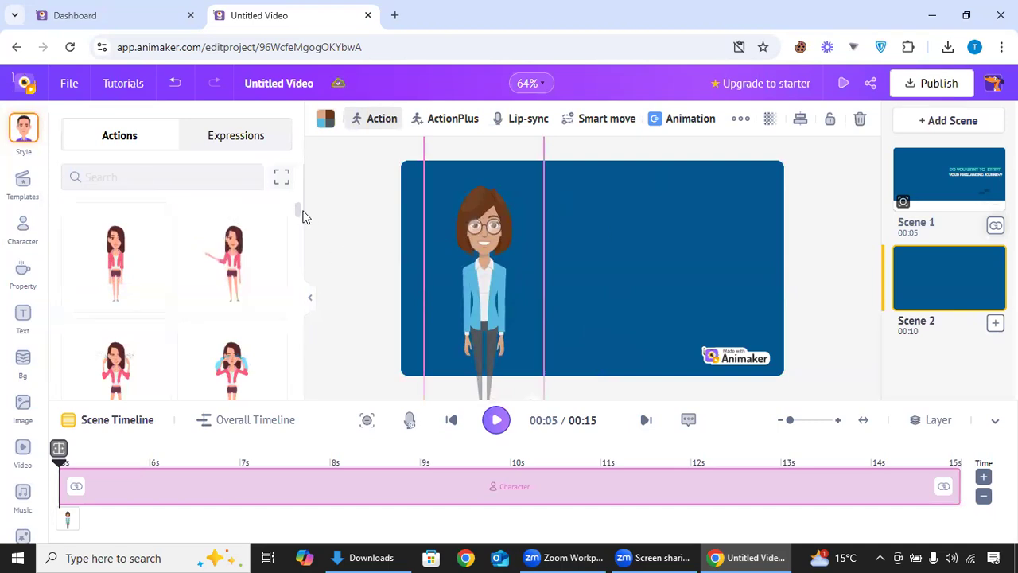
{"action": "scroll", "coordinate": [300, 229], "scroll_direction": "down", "scroll_amount": 1}
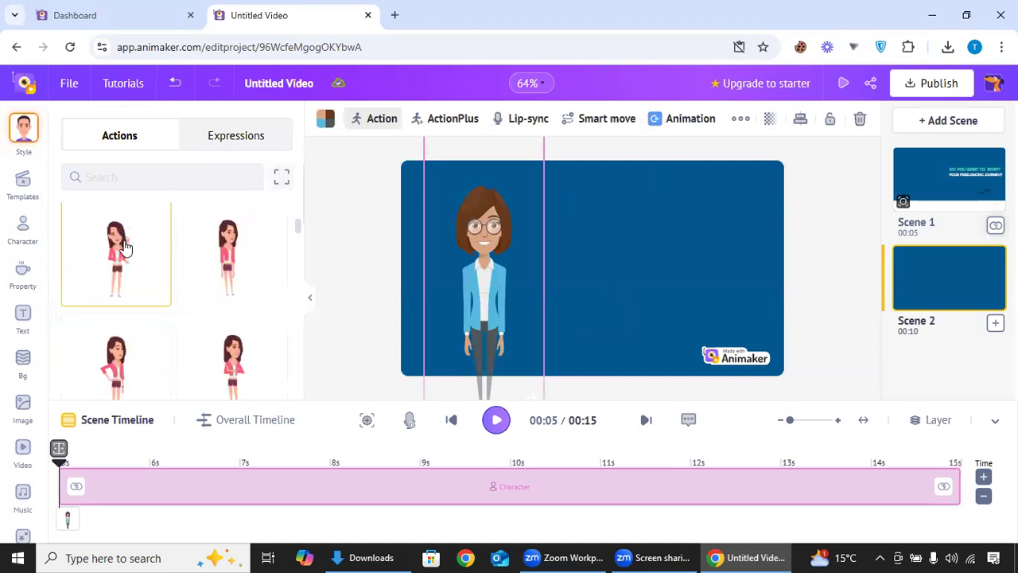
{"action": "left_click", "coordinate": [116, 246]}
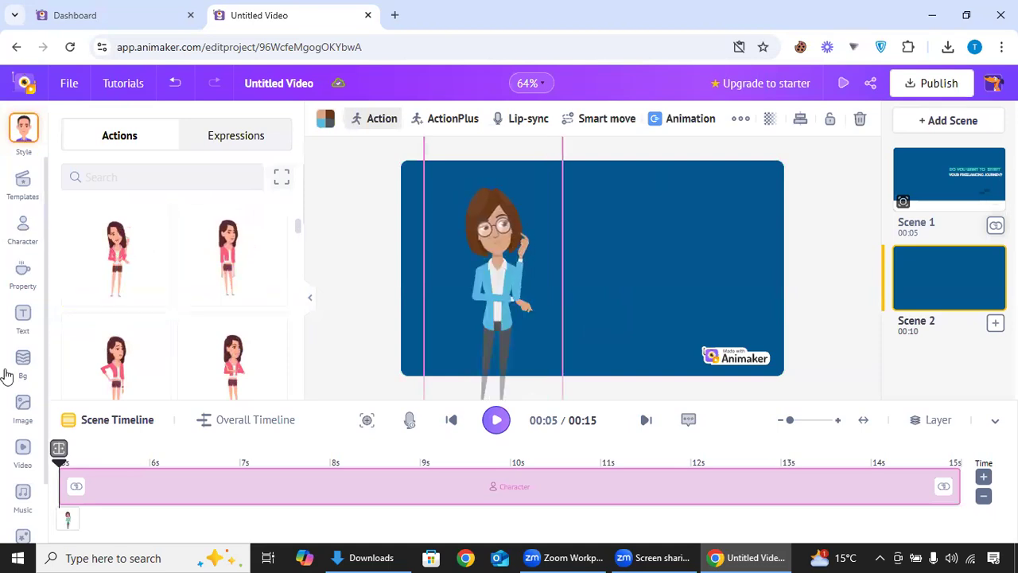
Step: Add a subheading to Scene 2 reading "No Need to stress out any more"
{"action": "left_click", "coordinate": [24, 331]}
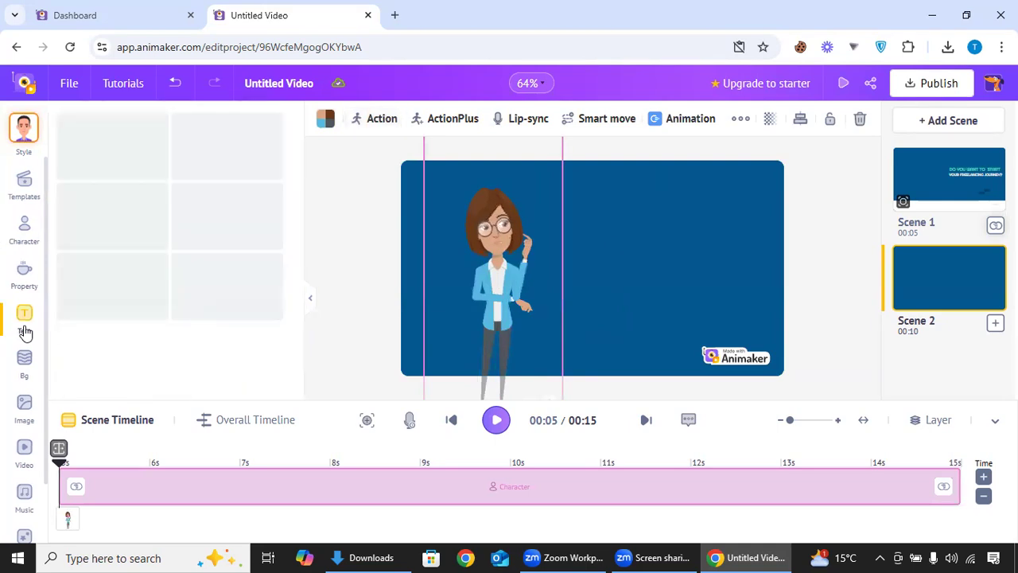
{"action": "left_click", "coordinate": [185, 181]}
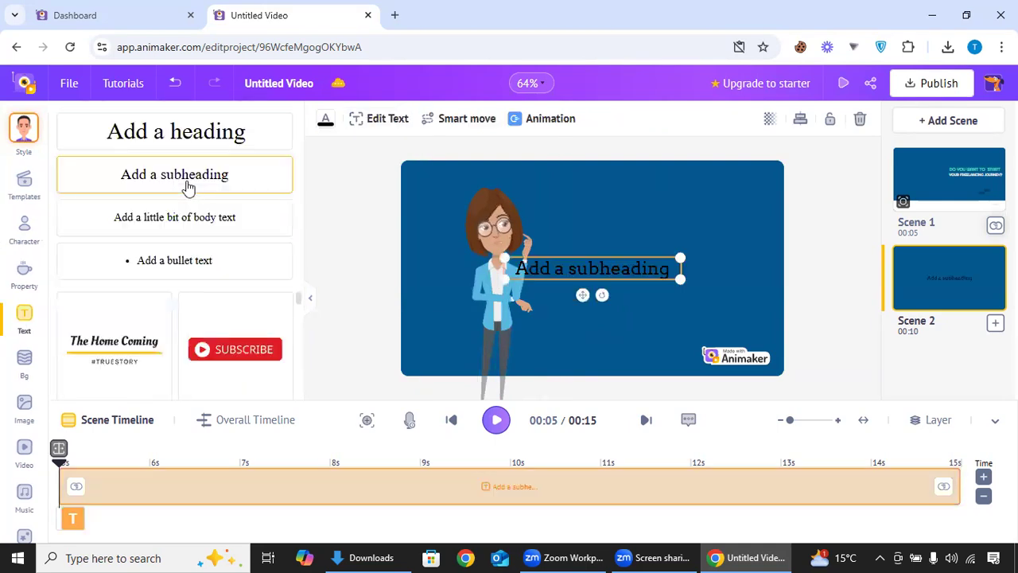
{"action": "double_click", "coordinate": [666, 268]}
{"action": "type", "text": "No"}
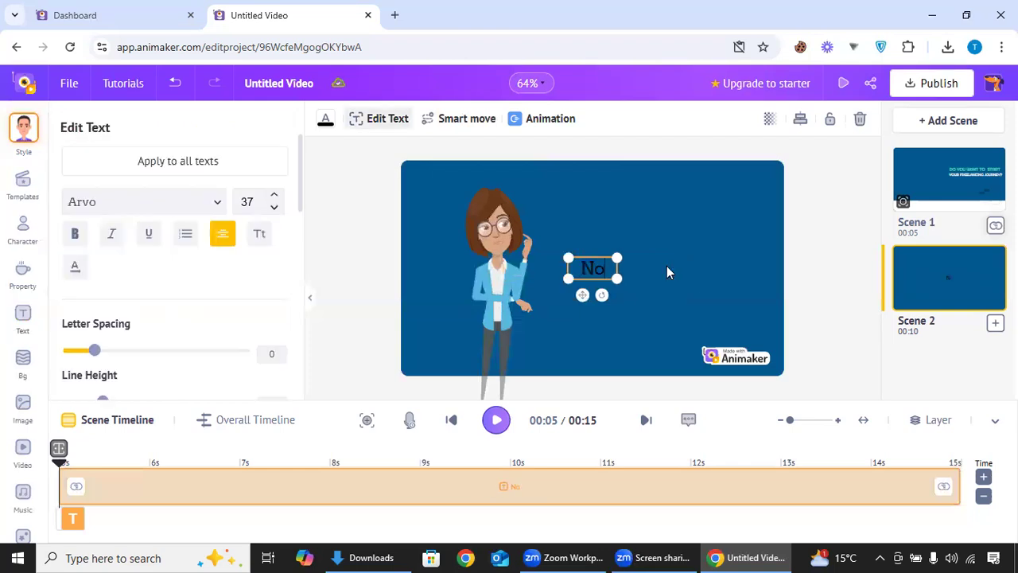
{"action": "type", "text": " Need"}
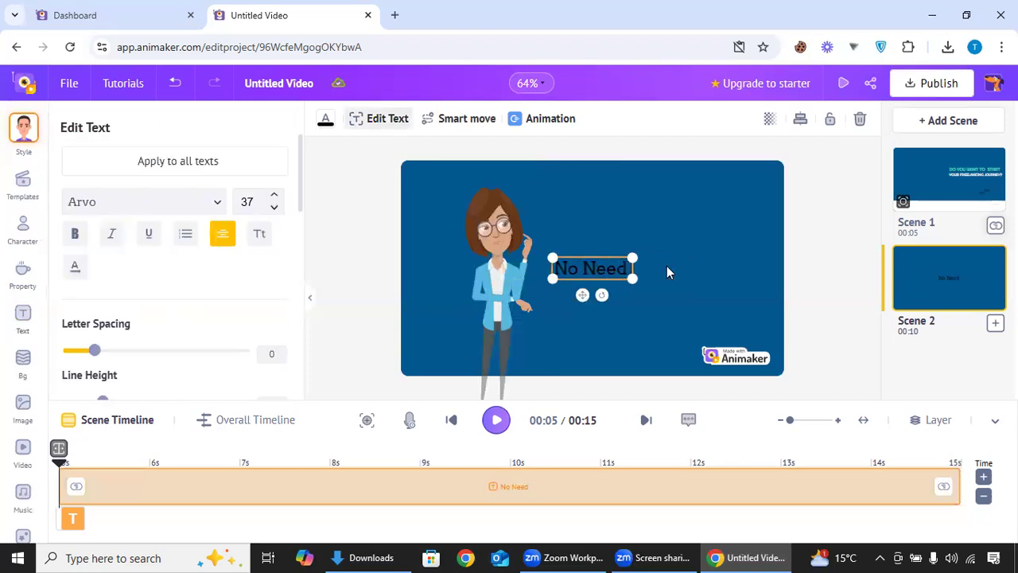
{"action": "type", "text": " to str"}
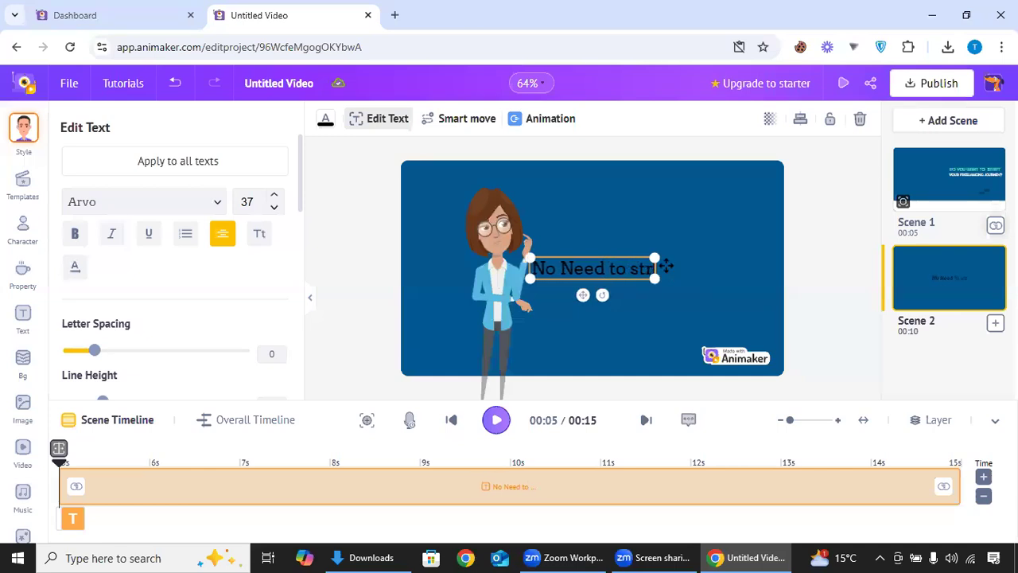
{"action": "type", "text": "ess ou"}
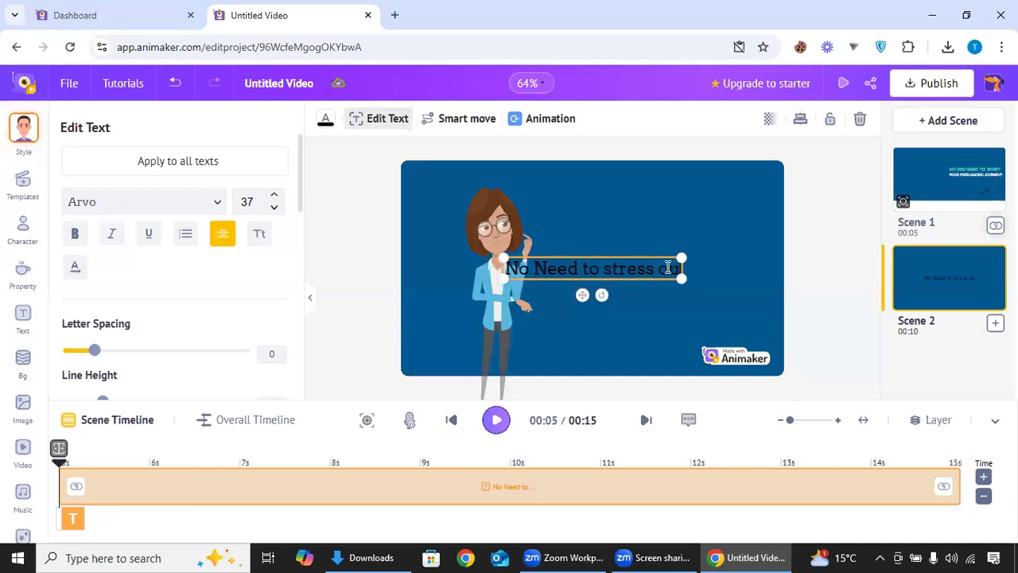
{"action": "type", "text": "t an"}
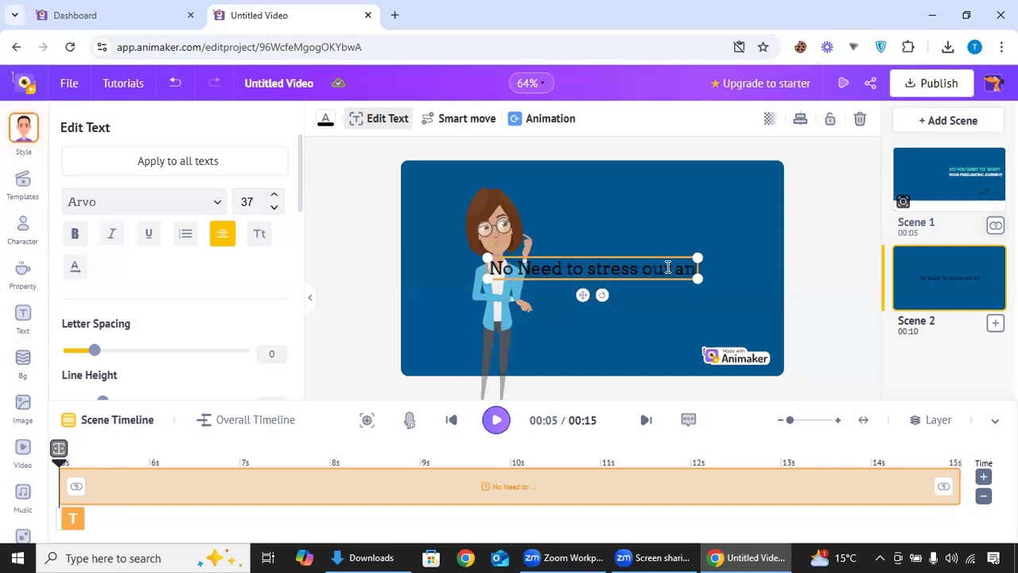
{"action": "type", "text": "y more"}
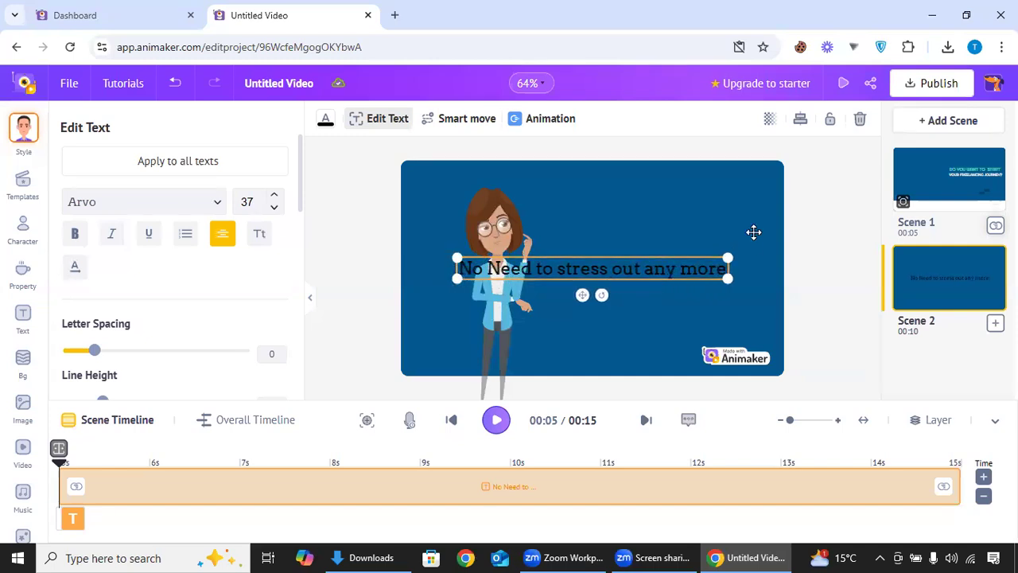
{"action": "left_click", "coordinate": [805, 200]}
Step: Narrow the subheading so it wraps onto two lines, and arrange it beside the woman without overlapping her
{"action": "left_click_drag", "start_coordinate": [661, 268], "coordinate": [727, 256]}
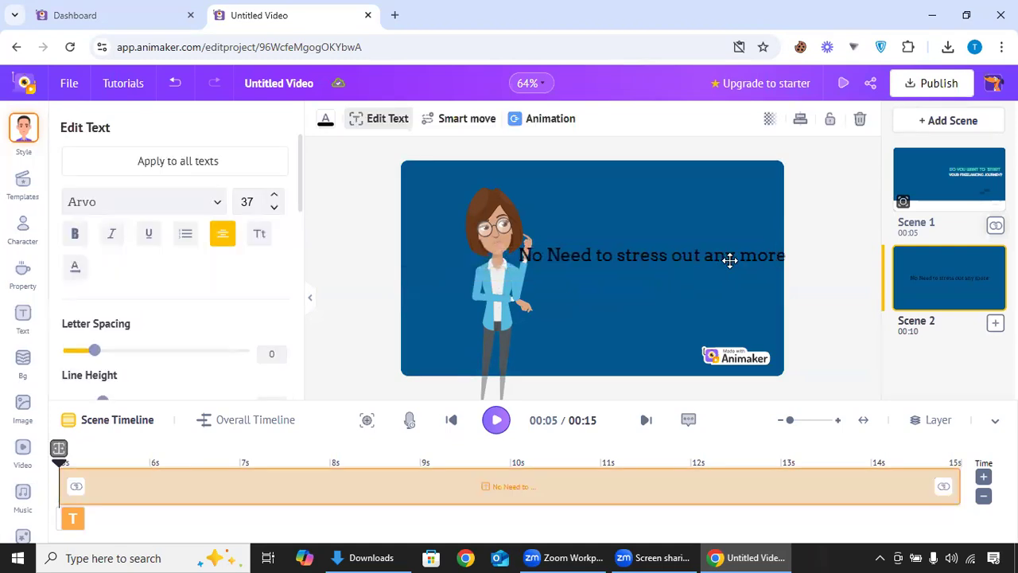
{"action": "left_click", "coordinate": [506, 260]}
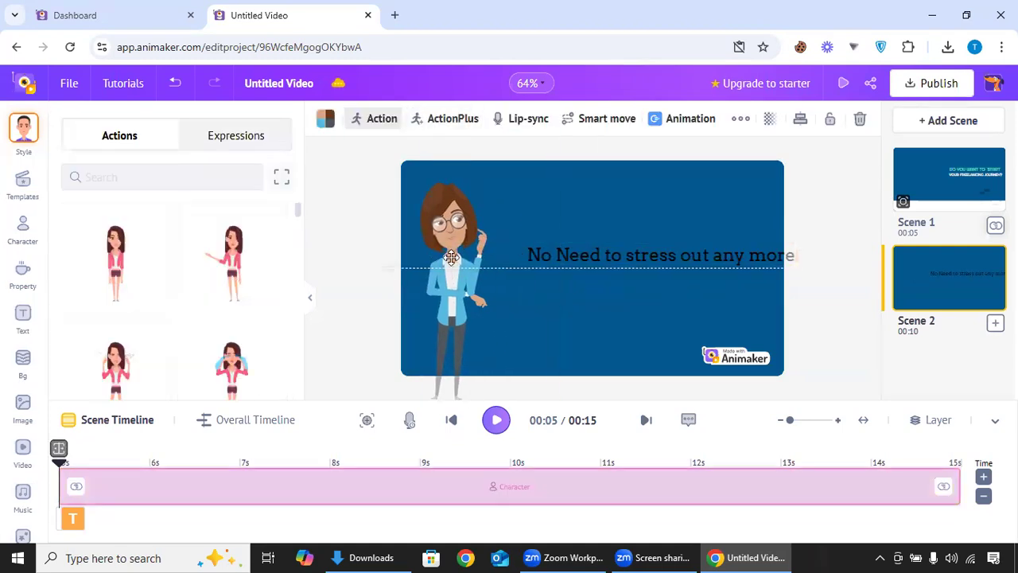
{"action": "left_click_drag", "start_coordinate": [580, 252], "coordinate": [558, 253]}
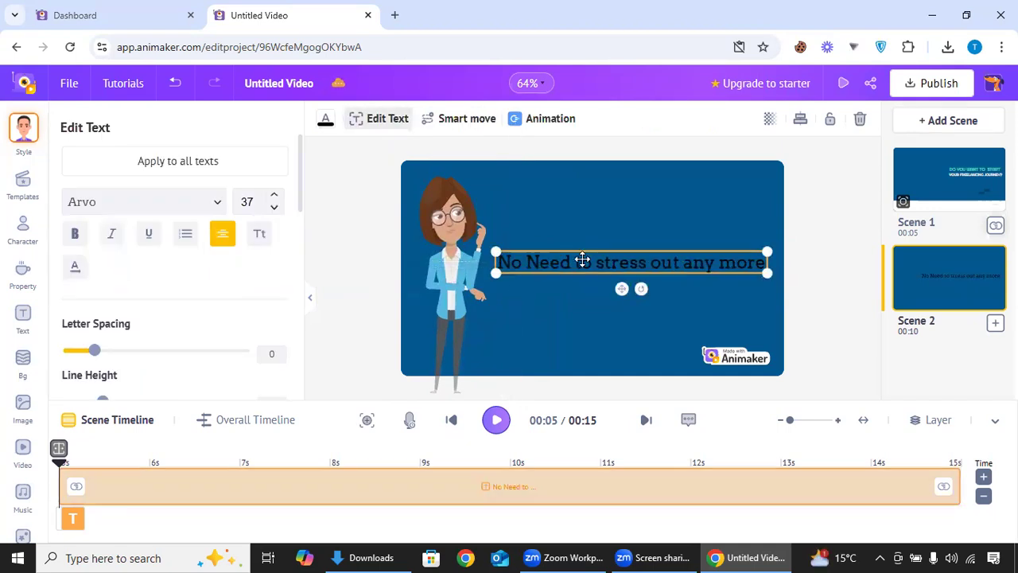
{"action": "left_click_drag", "start_coordinate": [765, 259], "coordinate": [707, 263]}
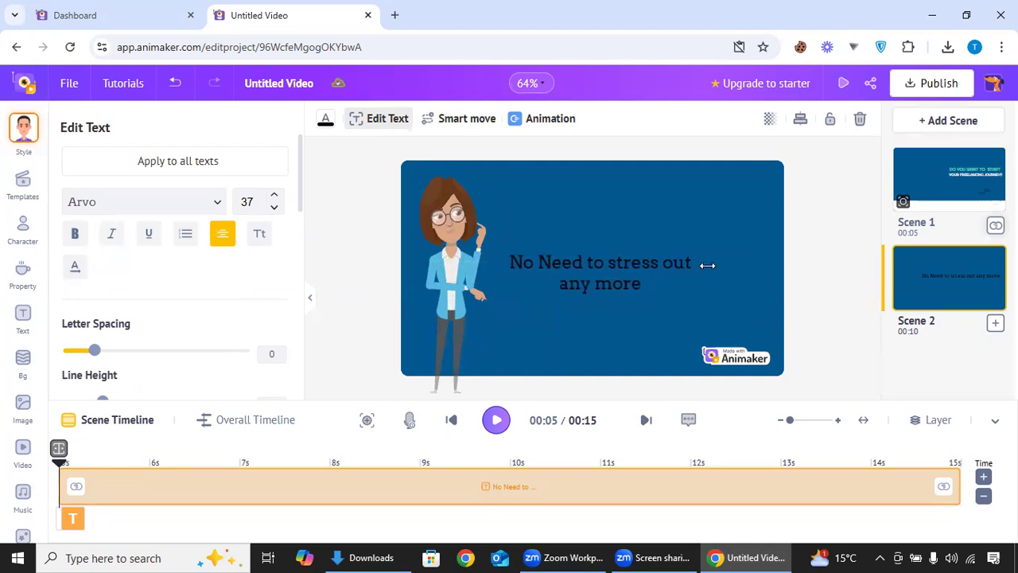
{"action": "left_click_drag", "start_coordinate": [618, 263], "coordinate": [652, 251]}
{"action": "left_click_drag", "start_coordinate": [461, 251], "coordinate": [490, 252]}
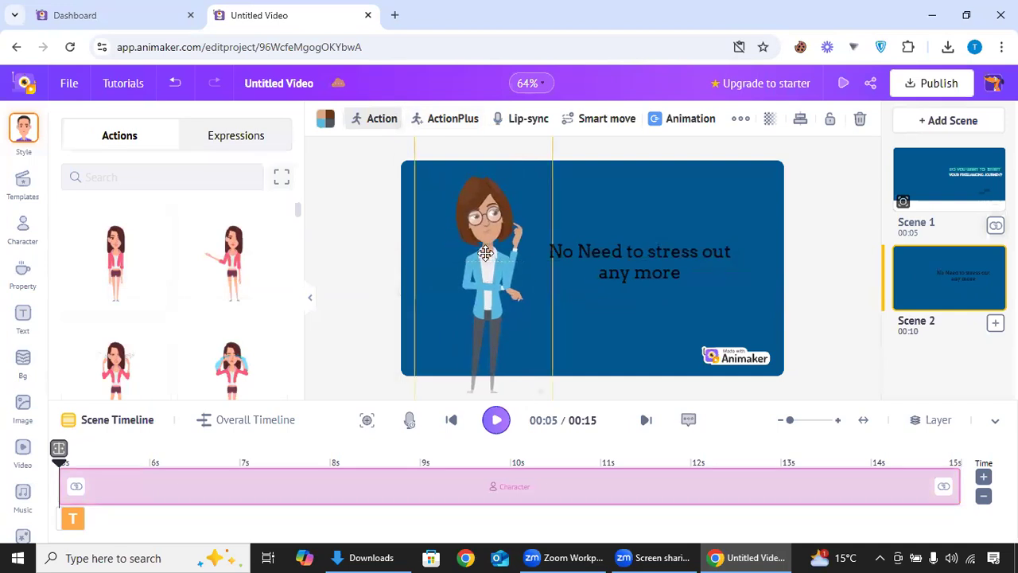
Step: Recolour the Scene 2 subheading off-white
{"action": "left_click", "coordinate": [685, 267]}
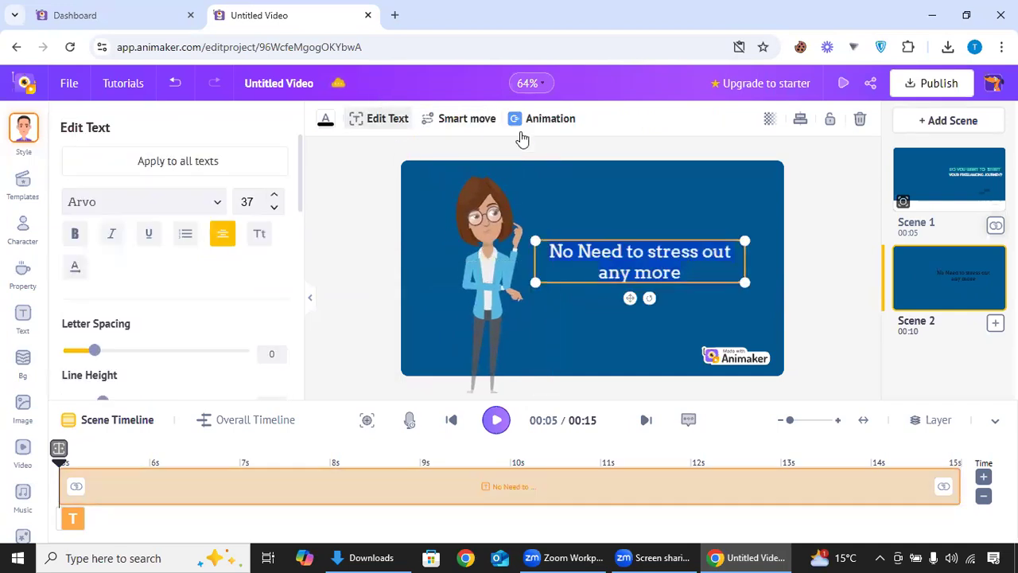
{"action": "left_click", "coordinate": [327, 123]}
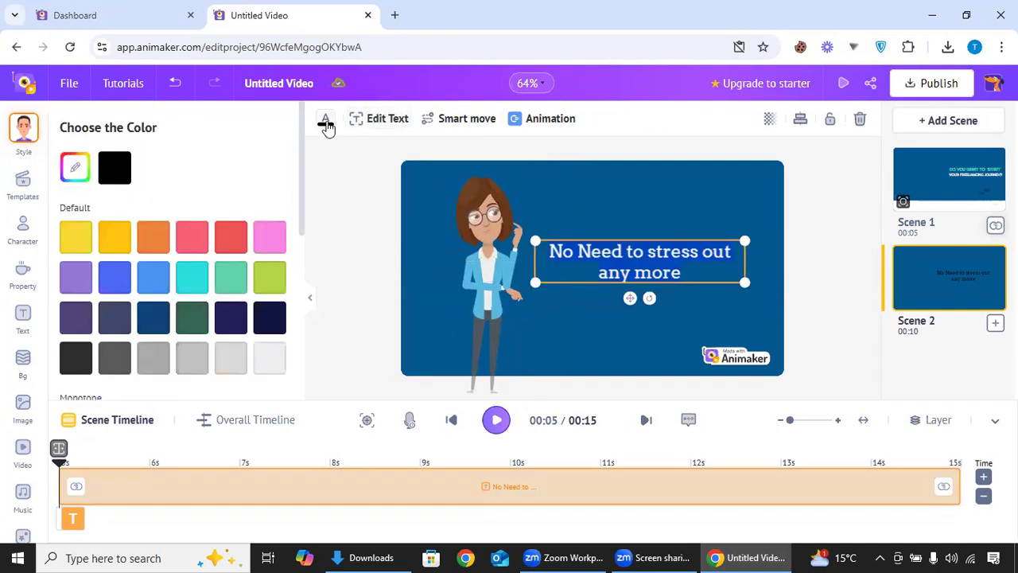
{"action": "left_click", "coordinate": [272, 365]}
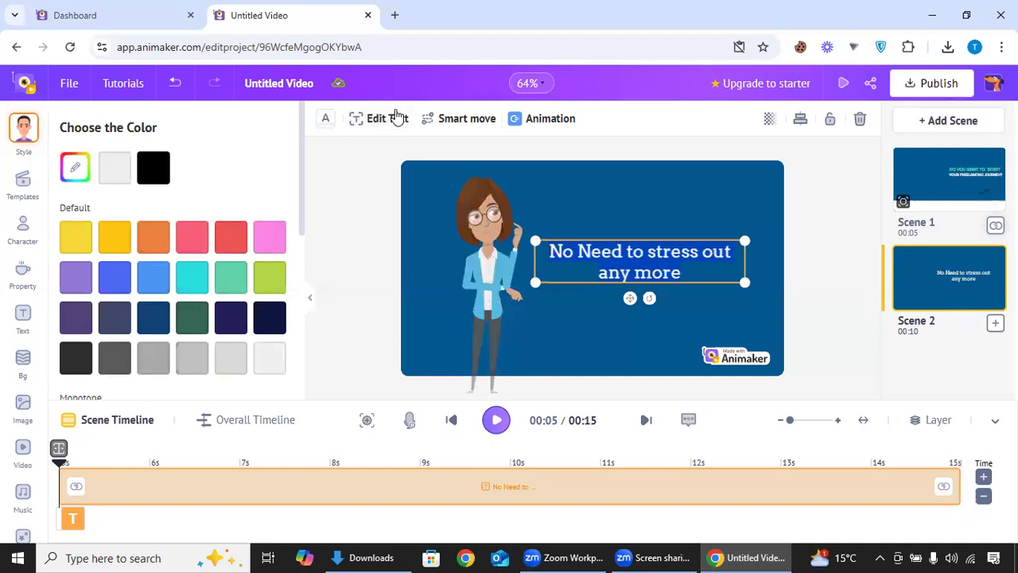
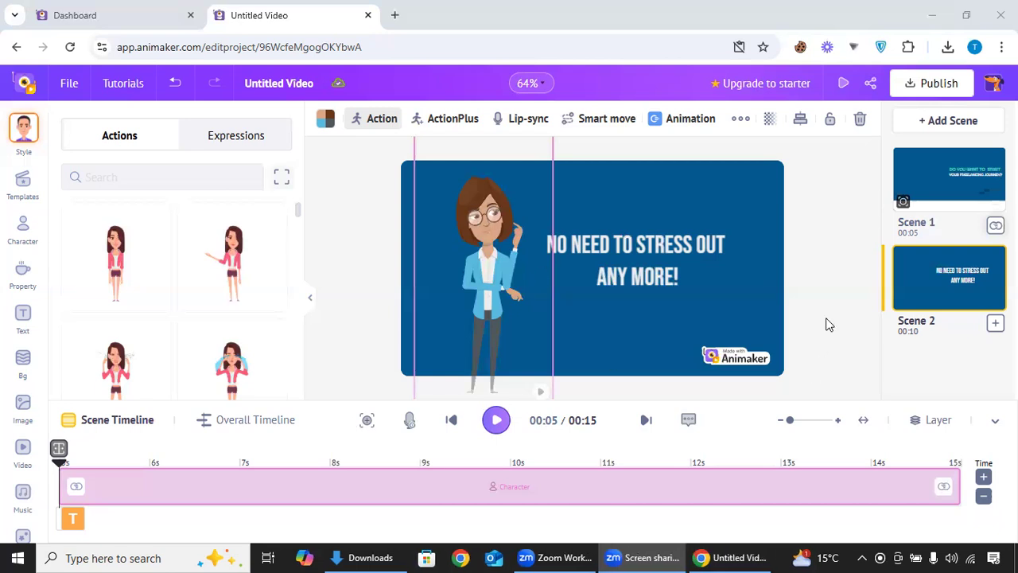
Step: Review Scene 1 and return to Scene 2
{"action": "left_click", "coordinate": [947, 191]}
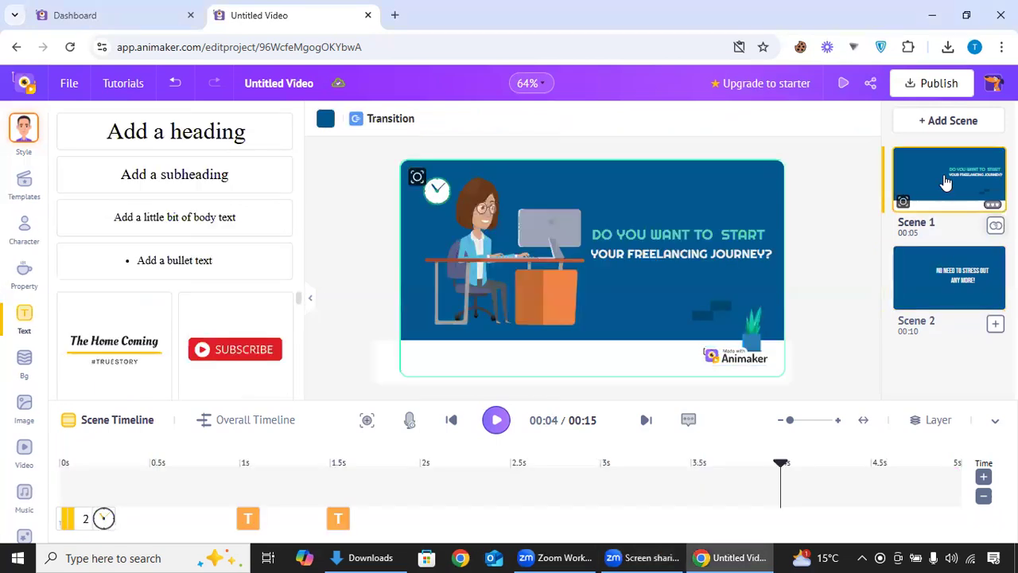
{"action": "left_click", "coordinate": [946, 282]}
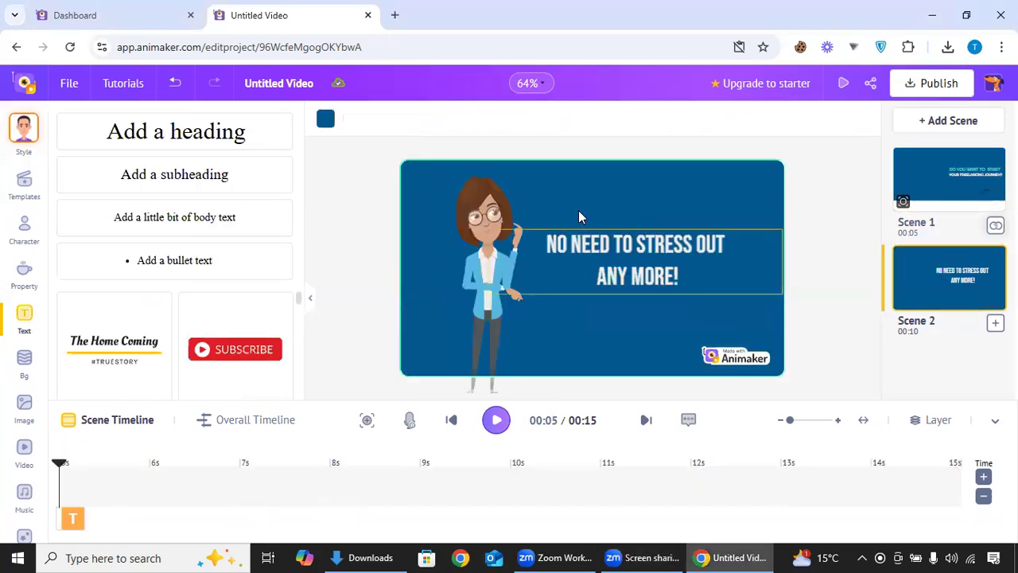
Step: Change the Scene 2 background colour to dark yellow #CAAD06
{"action": "left_click", "coordinate": [612, 204]}
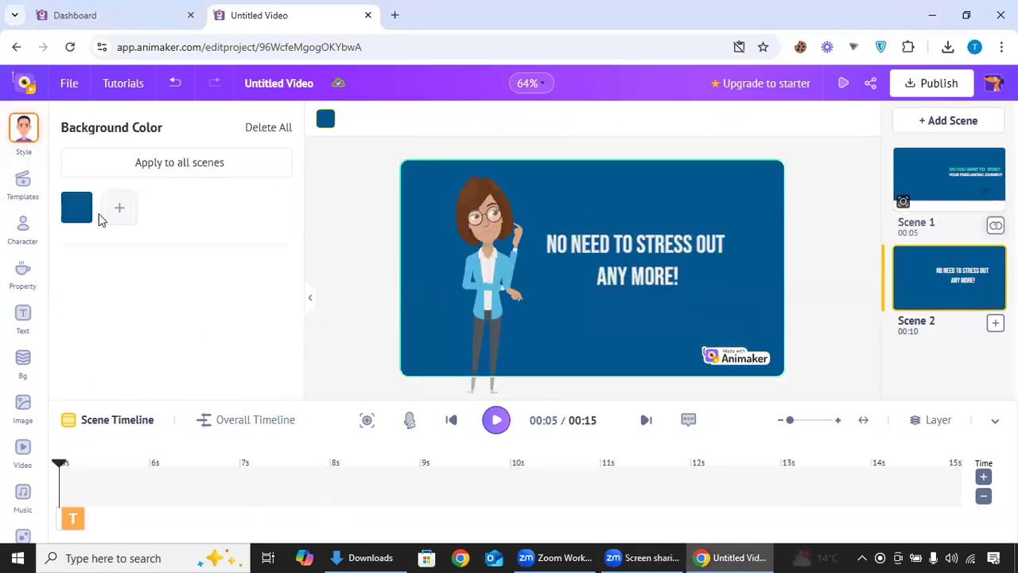
{"action": "left_click", "coordinate": [77, 213]}
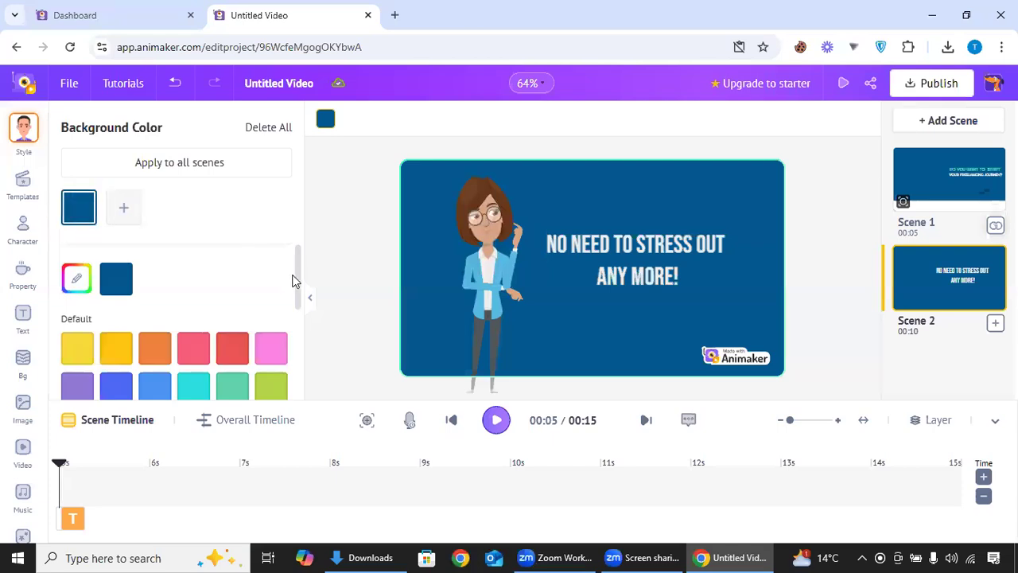
{"action": "mouse_move", "coordinate": [295, 283]}
{"action": "left_mouse_down"}
{"action": "mouse_move", "coordinate": [297, 335]}
{"action": "mouse_move", "coordinate": [302, 284]}
{"action": "left_mouse_up"}
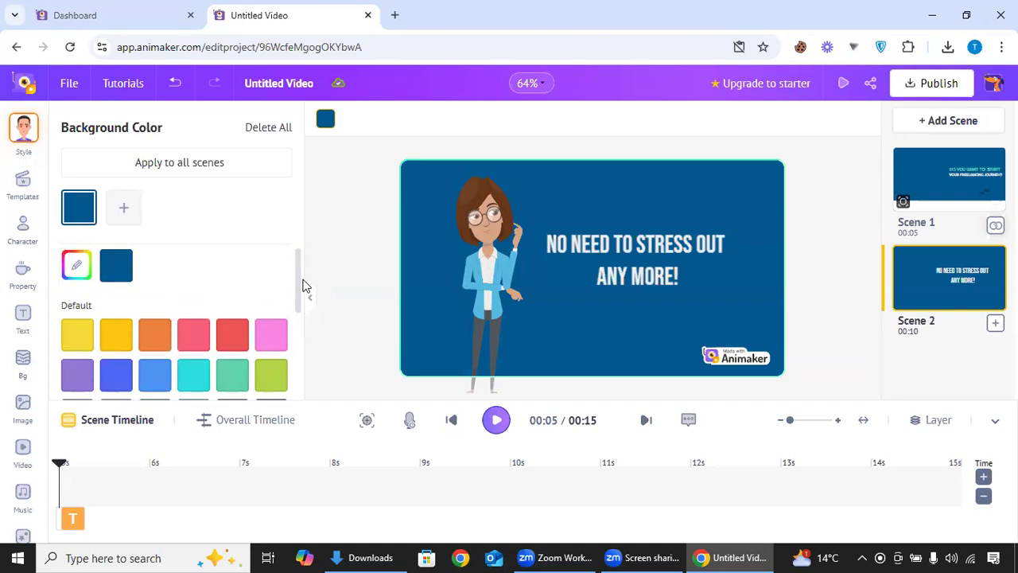
{"action": "left_click", "coordinate": [77, 334]}
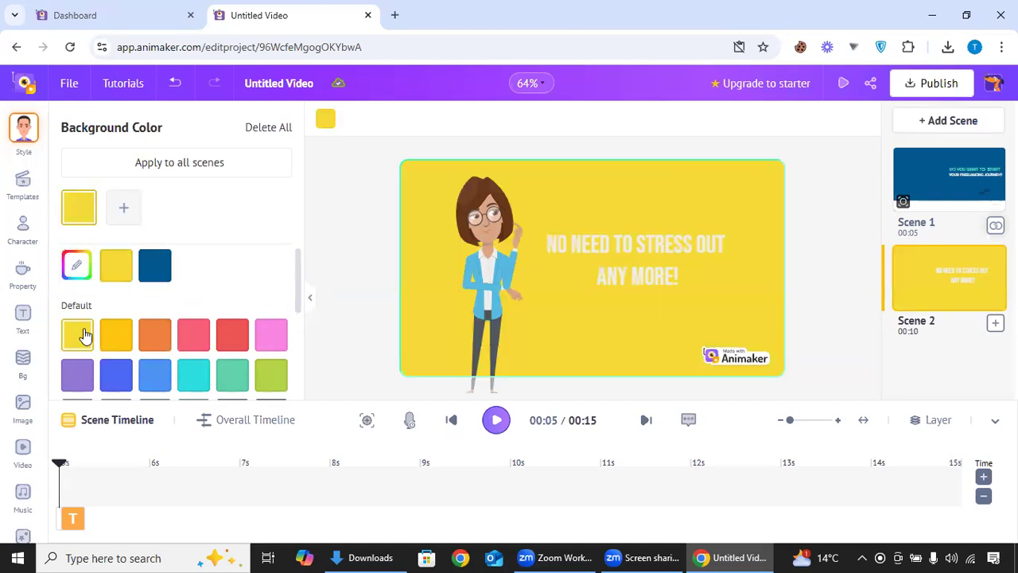
{"action": "left_click", "coordinate": [77, 264]}
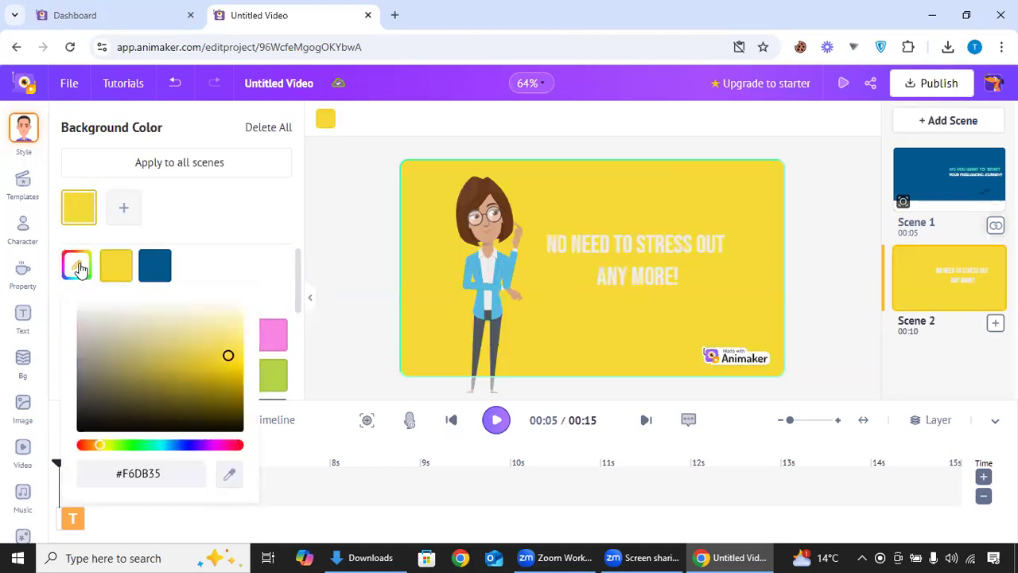
{"action": "left_click_drag", "start_coordinate": [225, 352], "coordinate": [239, 371]}
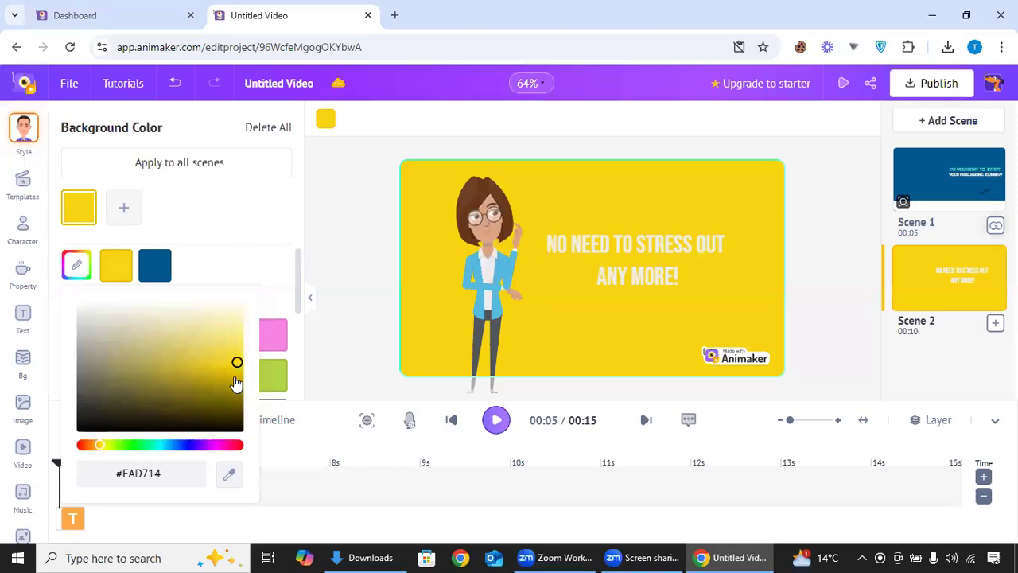
{"action": "left_click", "coordinate": [234, 378]}
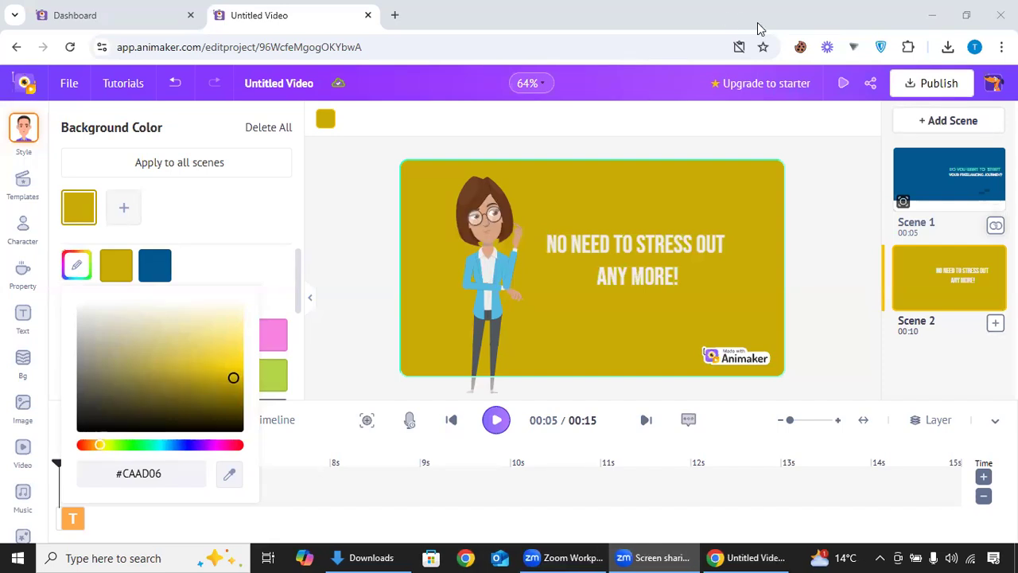
Step: Compare Scene 1 with the recoloured Scene 2 and return to Scene 2
{"action": "mouse_move", "coordinate": [919, 197]}
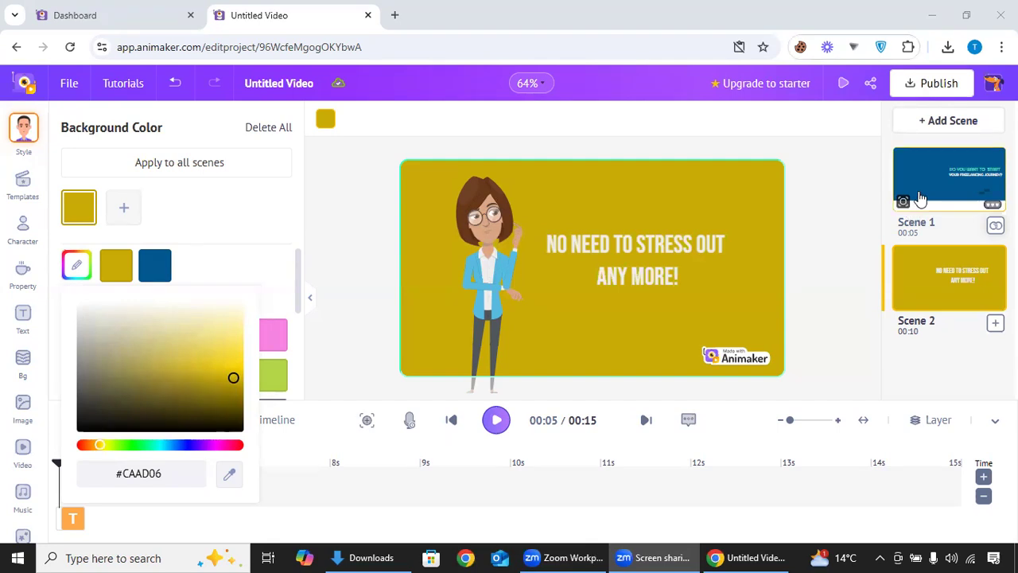
{"action": "left_click", "coordinate": [919, 197]}
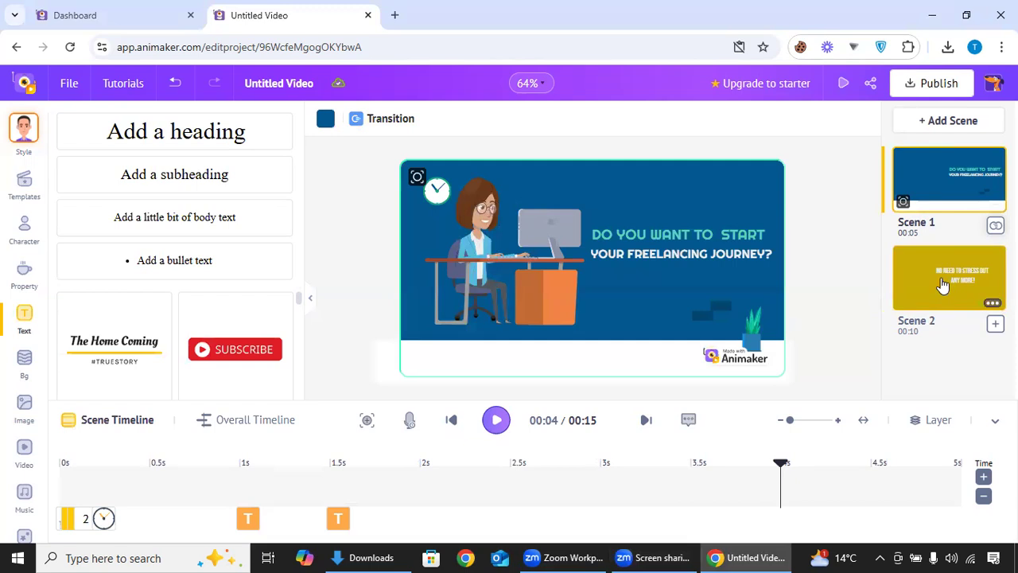
{"action": "left_click", "coordinate": [943, 283]}
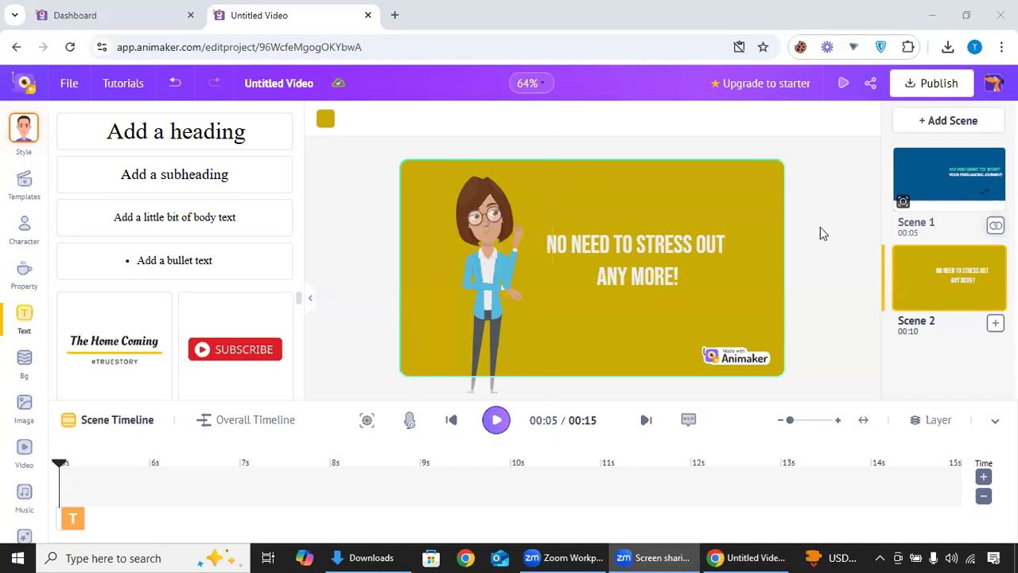
Step: Search Google for "canva" in a new browser tab and open the Canva website
{"action": "left_click", "coordinate": [393, 14]}
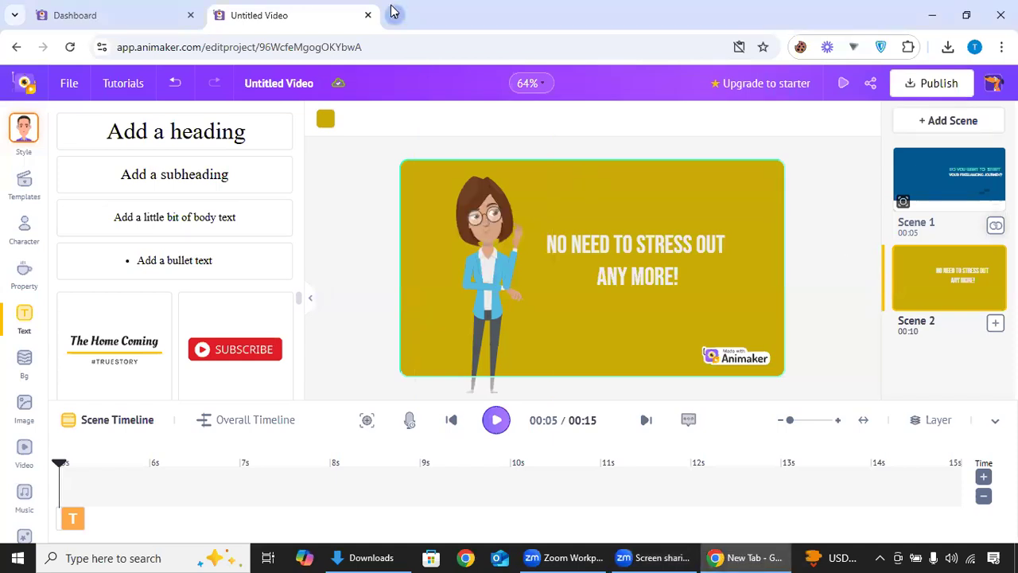
{"action": "left_click", "coordinate": [303, 6]}
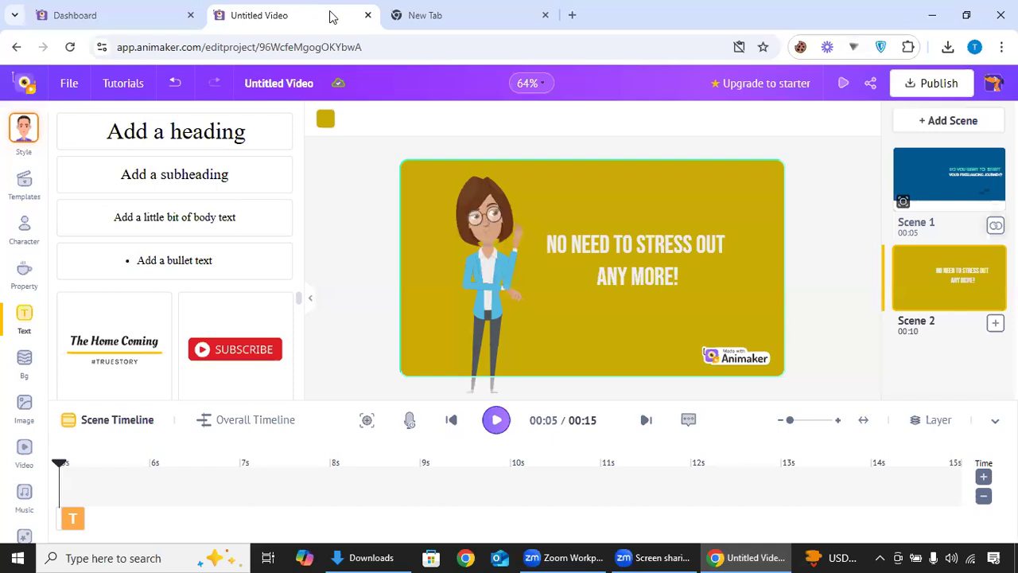
{"action": "left_click", "coordinate": [404, 8]}
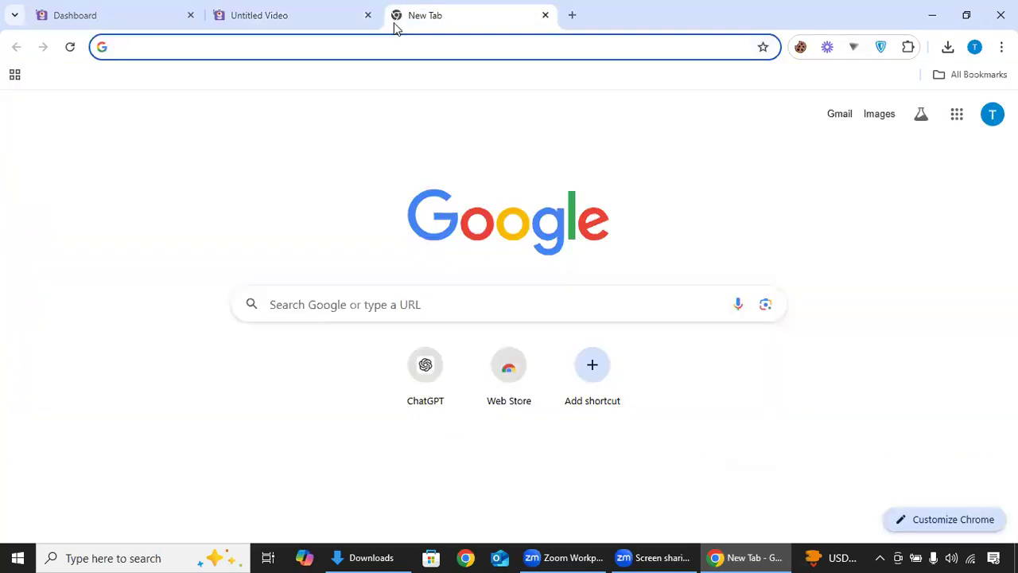
{"action": "type", "text": "cam"}
{"action": "key", "text": "BackSpace"}
{"action": "type", "text": "nva"}
{"action": "key", "text": "Return"}
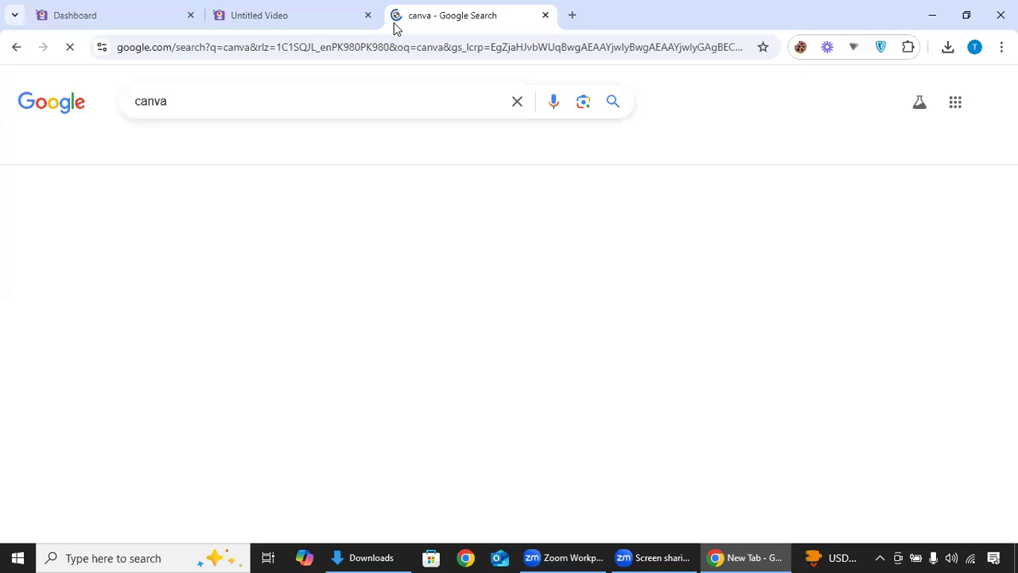
{"action": "left_click", "coordinate": [194, 239]}
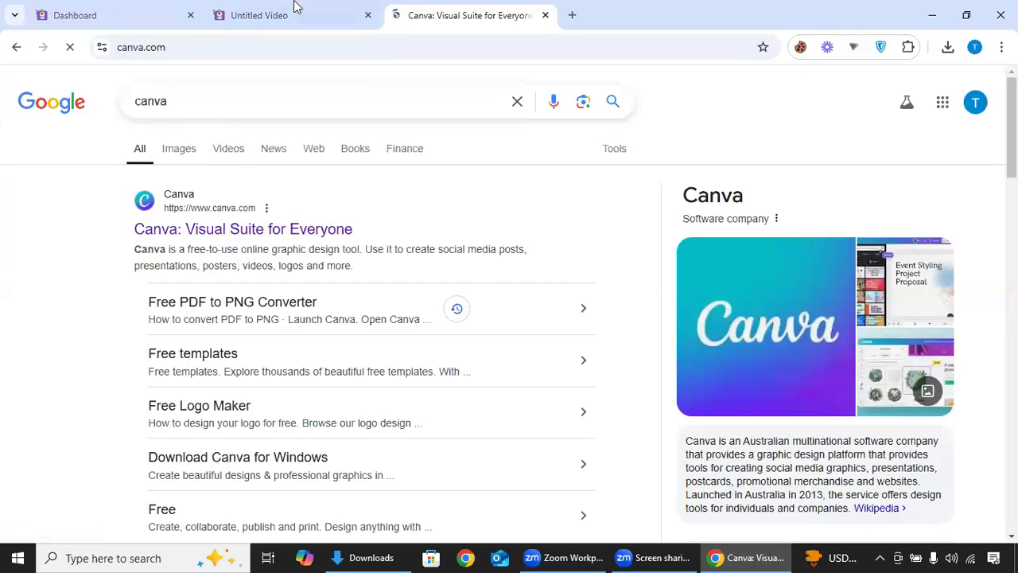
Step: Log in to Canva and create a blank Presentation (16:9) design
{"action": "left_click", "coordinate": [294, 8]}
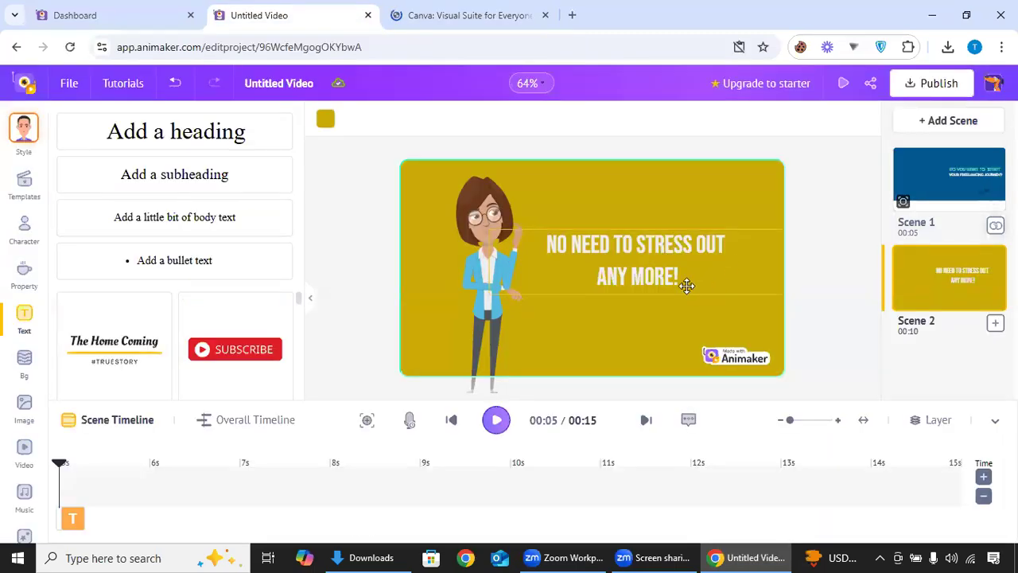
{"action": "left_click", "coordinate": [454, 7]}
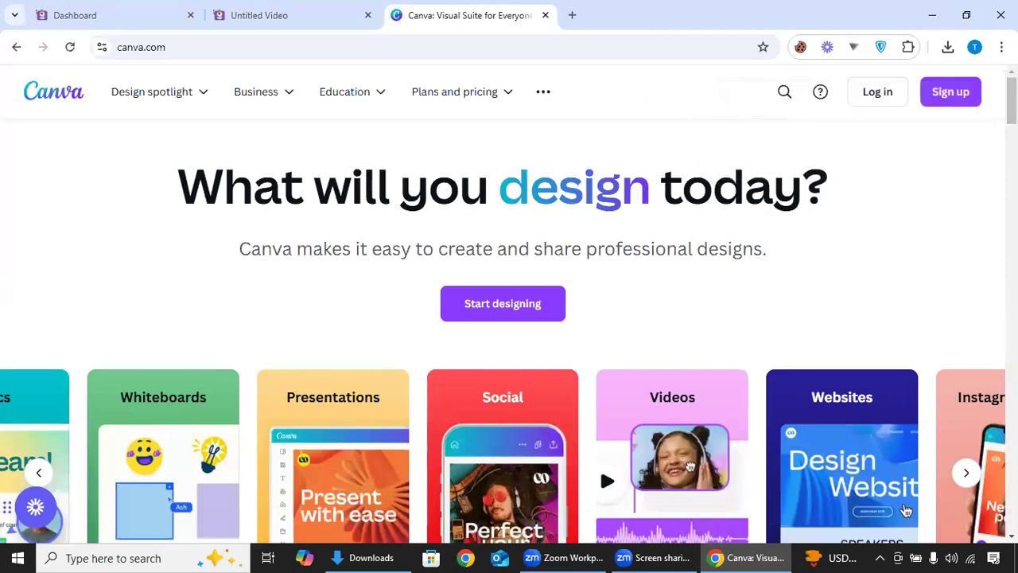
{"action": "left_click", "coordinate": [880, 101]}
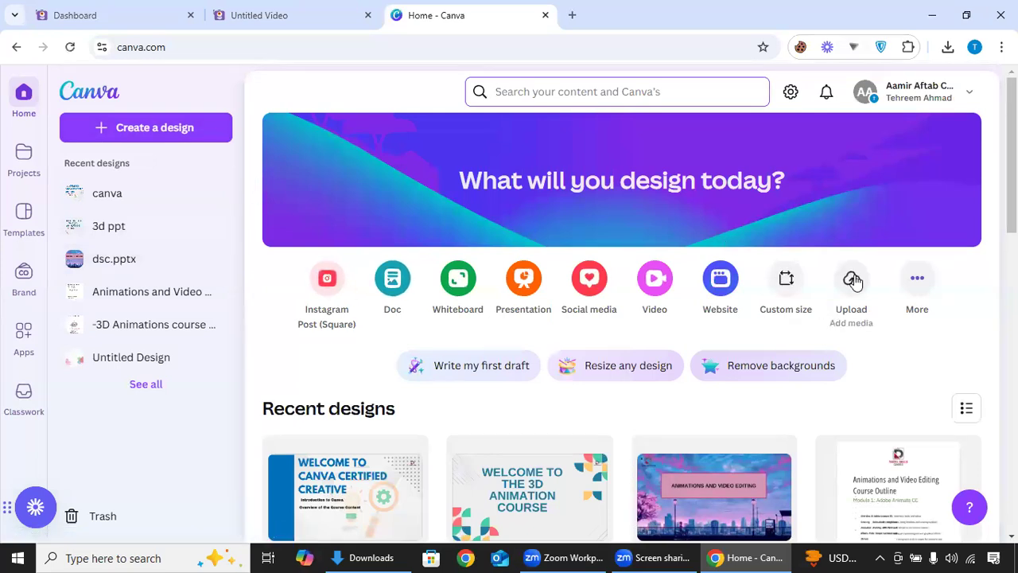
{"action": "left_click", "coordinate": [917, 278]}
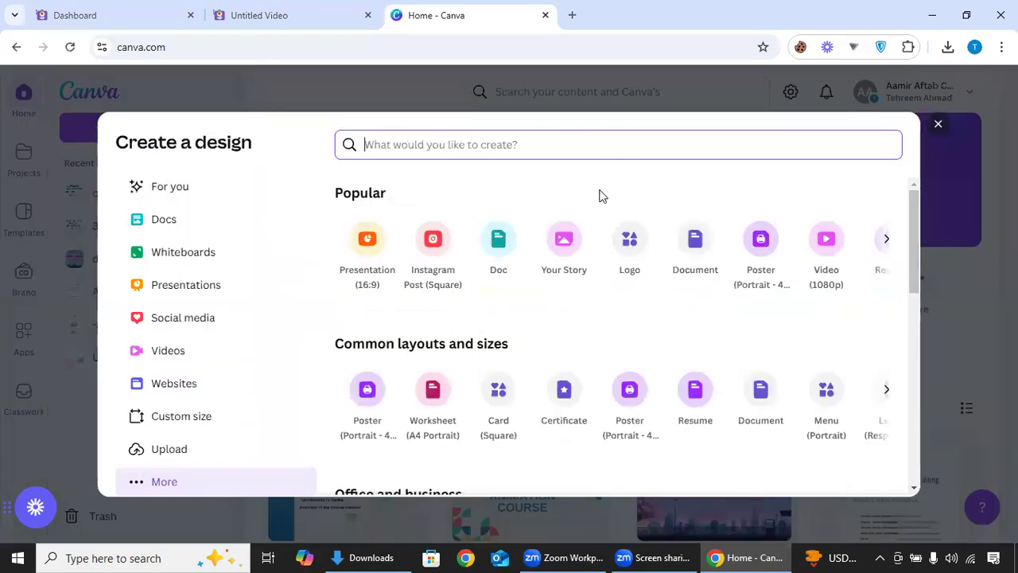
{"action": "left_click", "coordinate": [375, 253]}
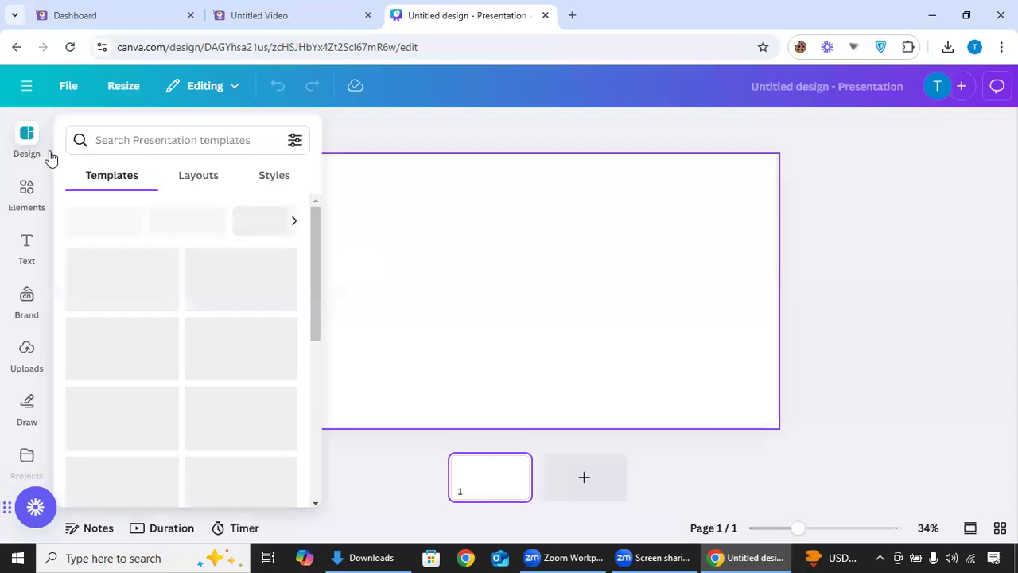
Step: Upload the video "2D Animated Story Clip" from the "2D Stories and Rhymes" folder inside "my vyond porfolio" on the Desktop
{"action": "left_click_drag", "start_coordinate": [50, 170], "coordinate": [48, 242]}
{"action": "scroll", "coordinate": [42, 279], "scroll_direction": "down", "scroll_amount": 2}
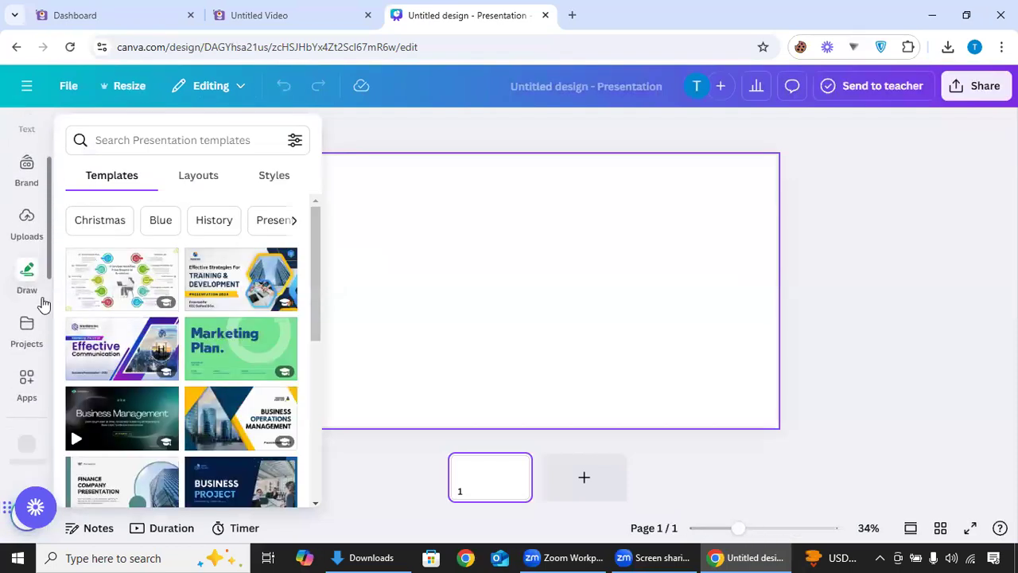
{"action": "left_click", "coordinate": [26, 219]}
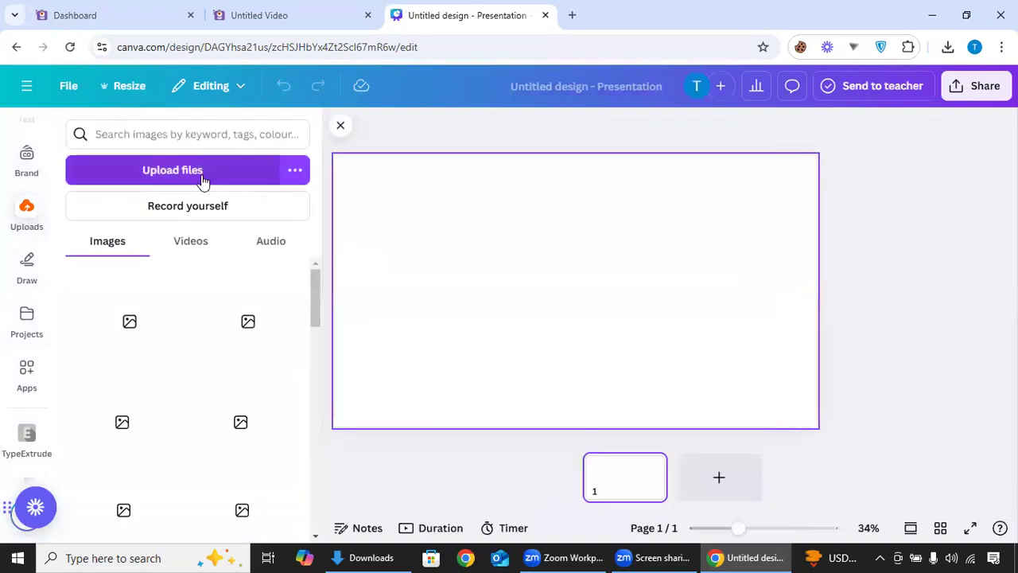
{"action": "left_click", "coordinate": [208, 168]}
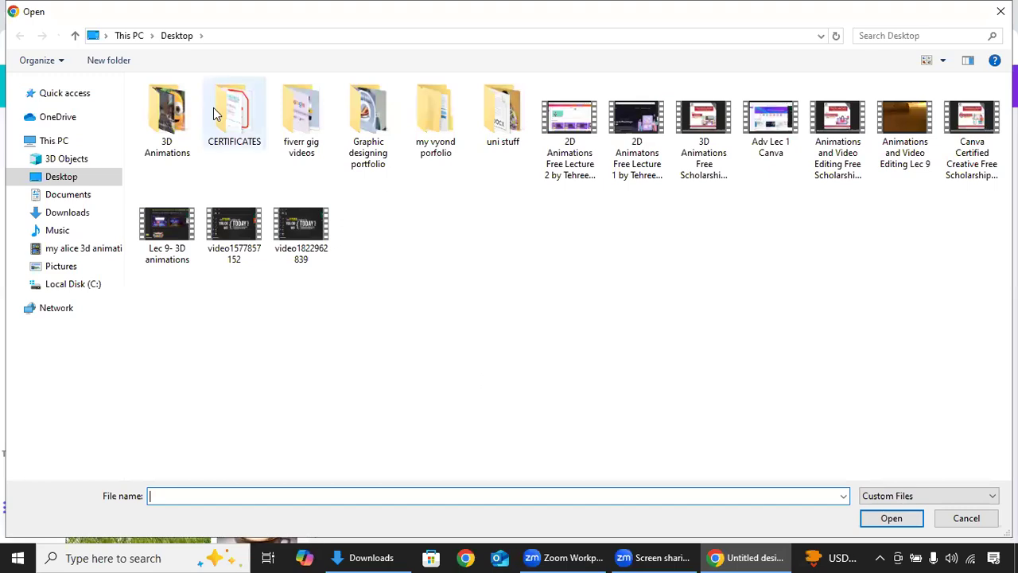
{"action": "double_click", "coordinate": [180, 112]}
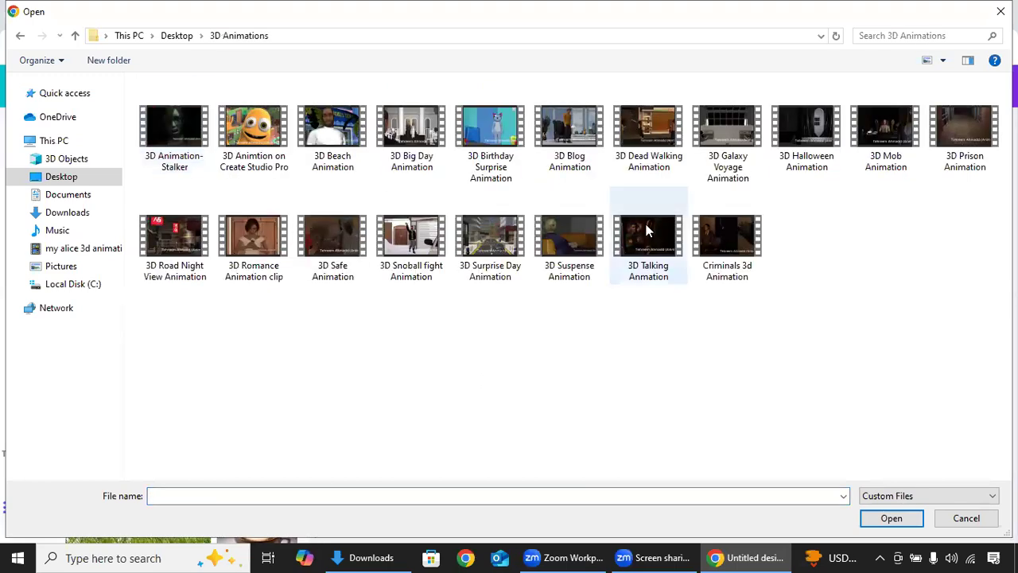
{"action": "left_click", "coordinate": [104, 186]}
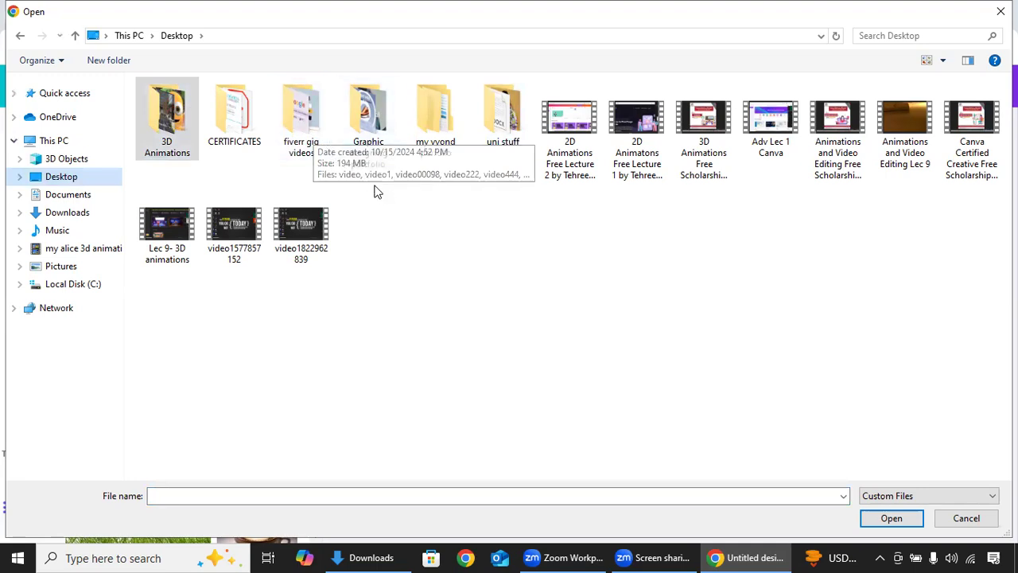
{"action": "left_click", "coordinate": [440, 131]}
{"action": "double_click", "coordinate": [440, 131]}
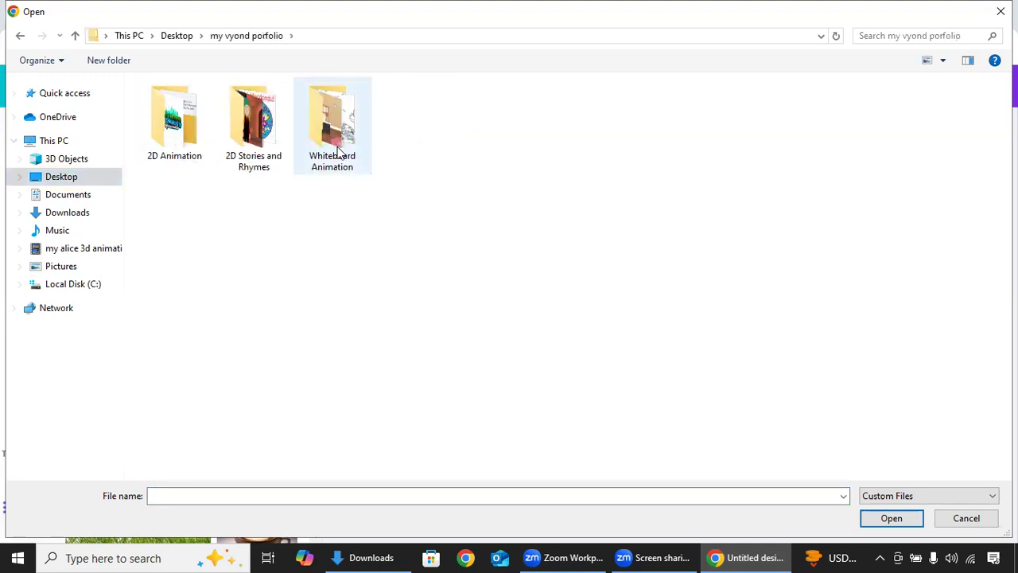
{"action": "left_click", "coordinate": [260, 149]}
{"action": "double_click", "coordinate": [260, 149]}
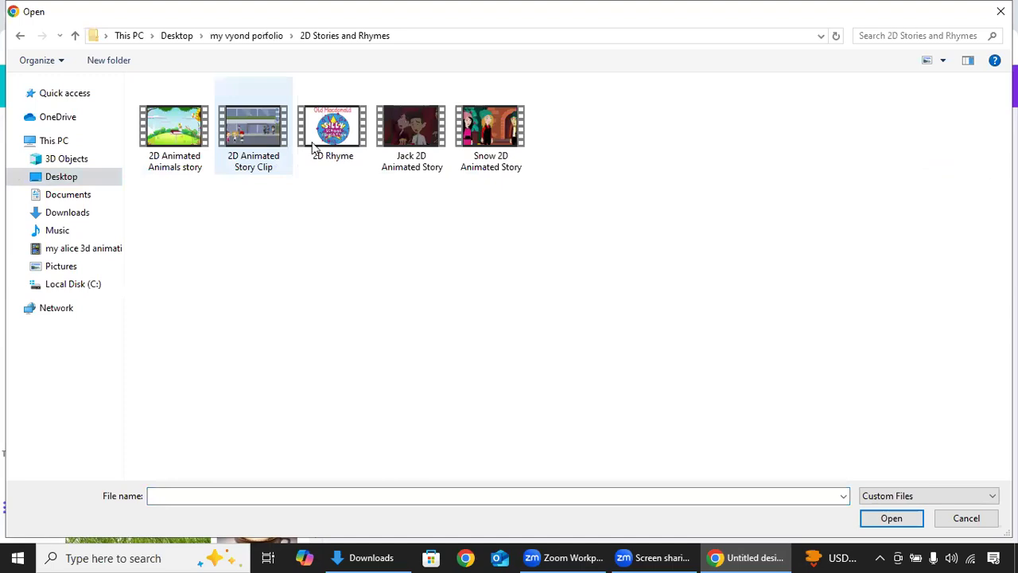
{"action": "double_click", "coordinate": [254, 137]}
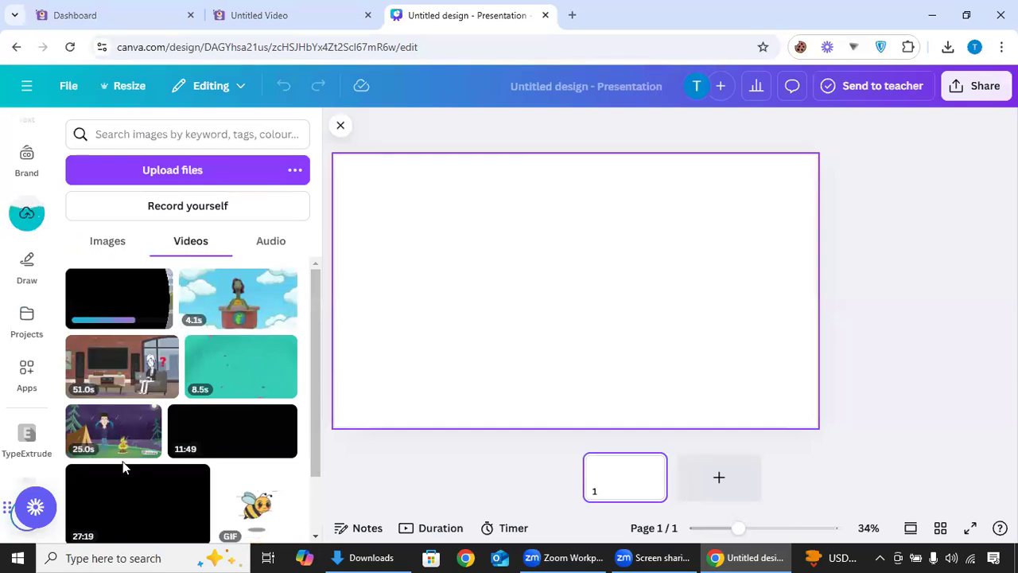
Step: Place the uploaded 25.0s campfire video on page 1 and enlarge it to fill the whole page
{"action": "left_click", "coordinate": [125, 447]}
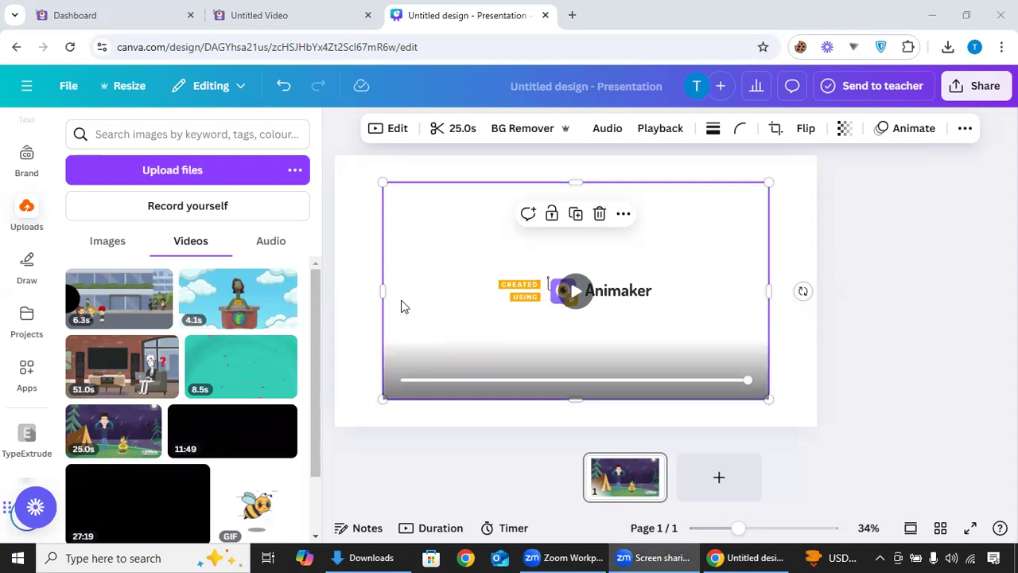
{"action": "left_click_drag", "start_coordinate": [768, 183], "coordinate": [817, 156]}
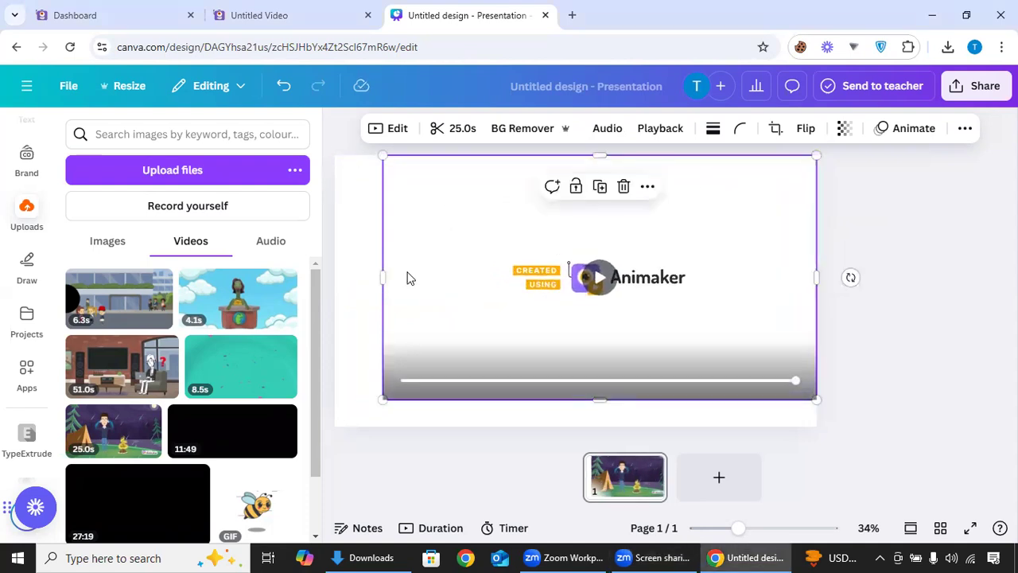
{"action": "left_click", "coordinate": [412, 384]}
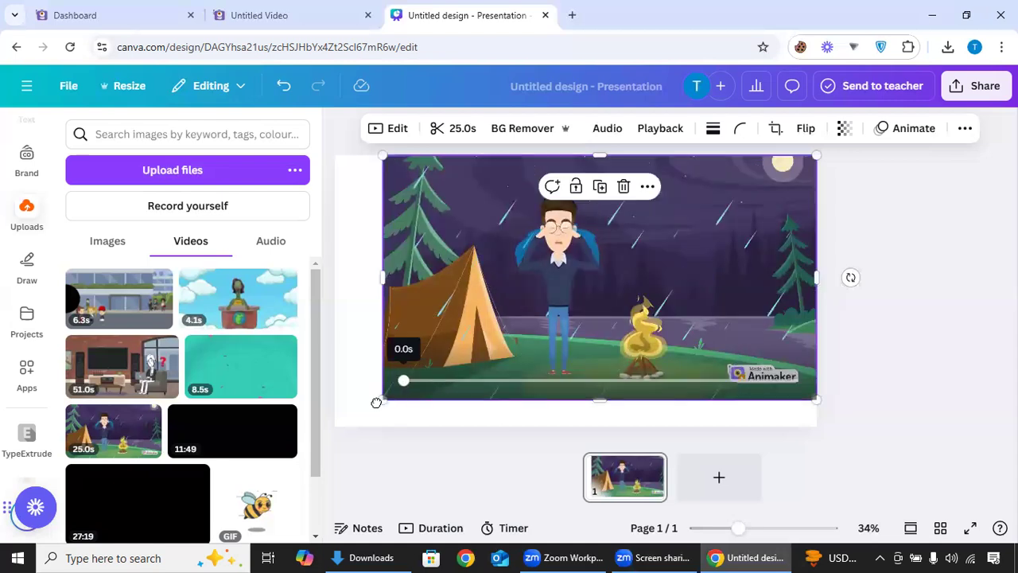
{"action": "left_click_drag", "start_coordinate": [383, 400], "coordinate": [333, 427]}
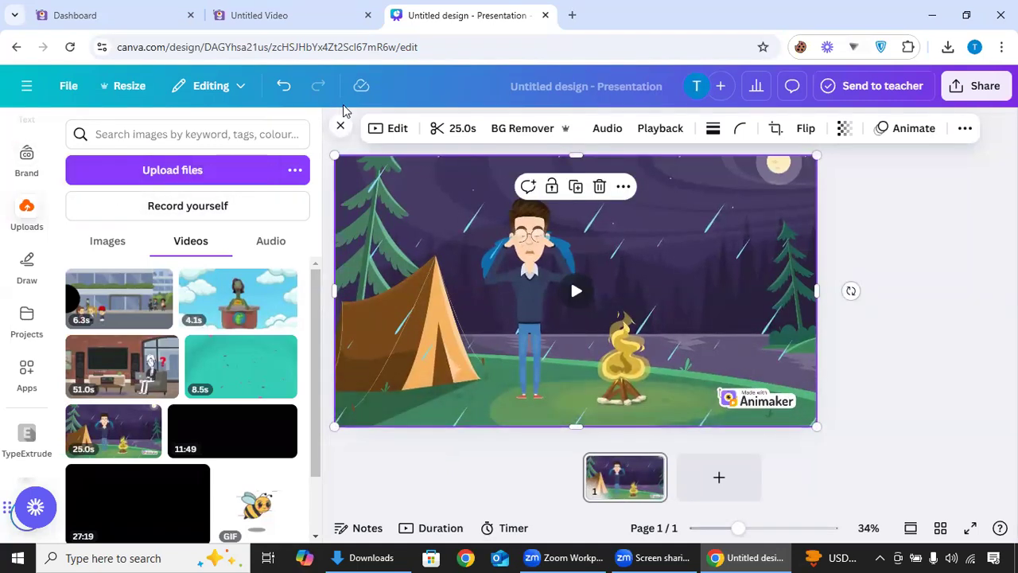
Step: Add the Digital Skills Center logo from the uploaded images to page 1
{"action": "left_click", "coordinate": [341, 126]}
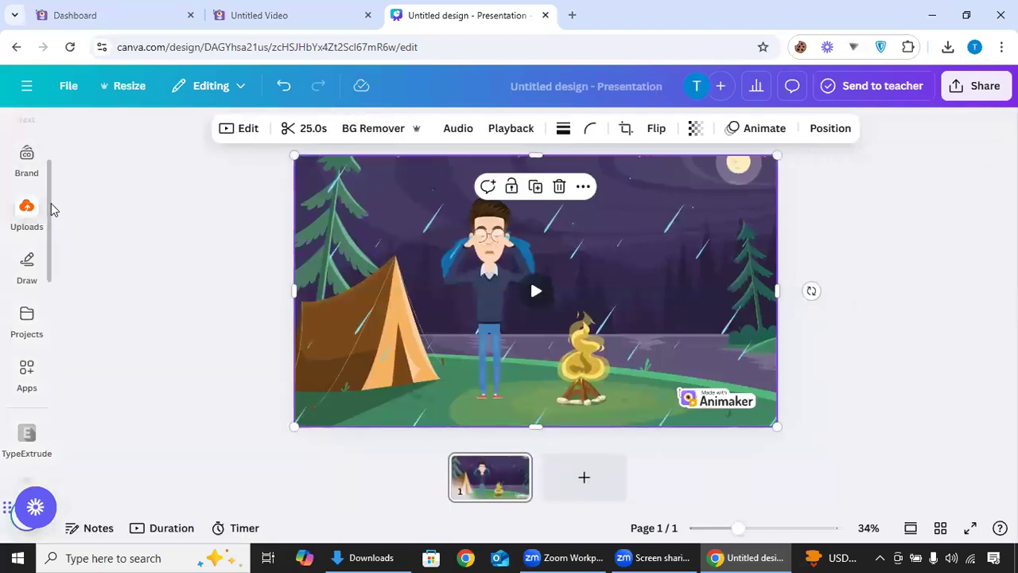
{"action": "scroll", "coordinate": [32, 175], "scroll_direction": "up", "scroll_amount": 3}
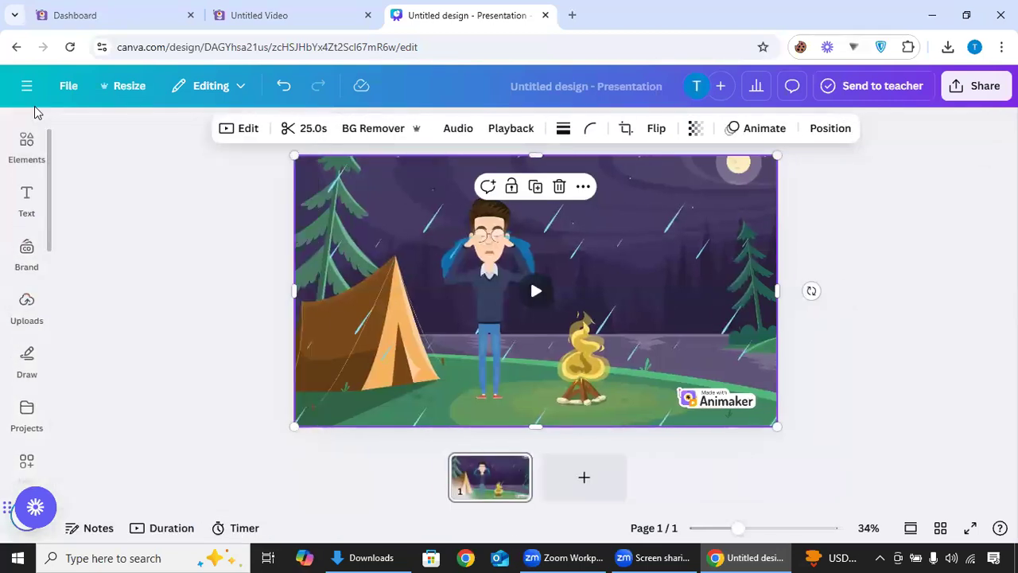
{"action": "left_click", "coordinate": [26, 151]}
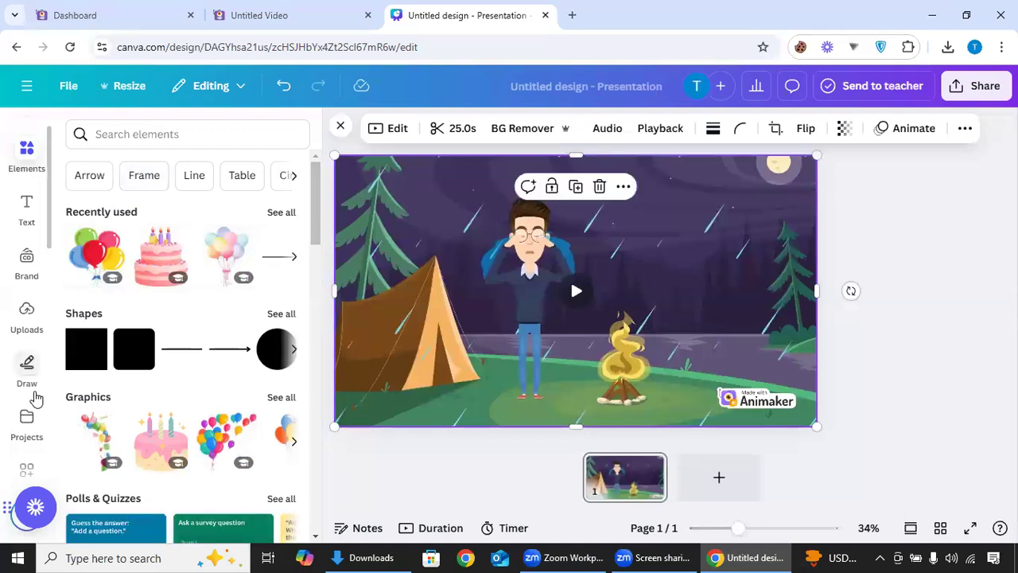
{"action": "scroll", "coordinate": [46, 263], "scroll_direction": "down", "scroll_amount": 3}
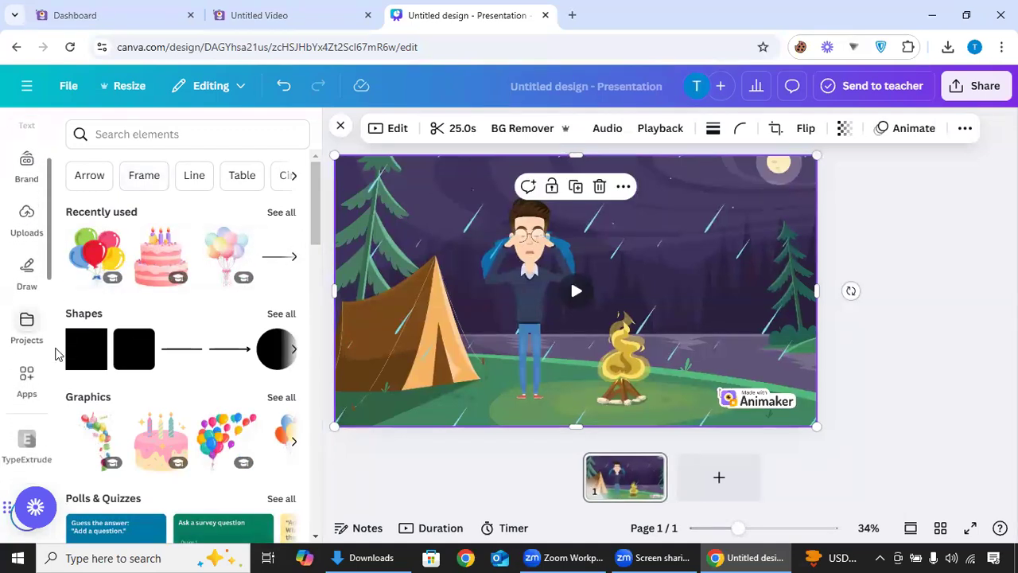
{"action": "scroll", "coordinate": [27, 318], "scroll_direction": "up", "scroll_amount": 1}
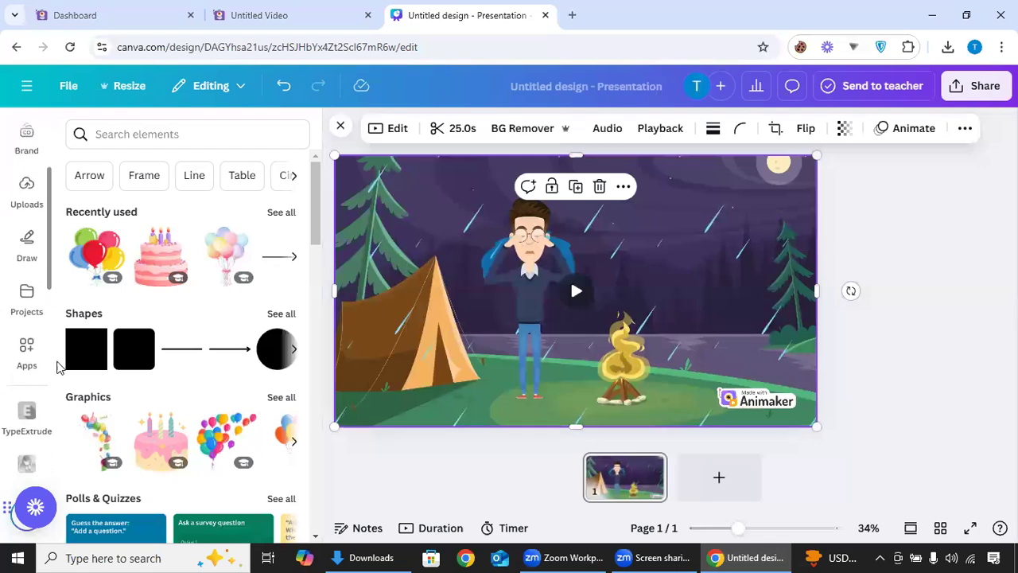
{"action": "left_click", "coordinate": [26, 194]}
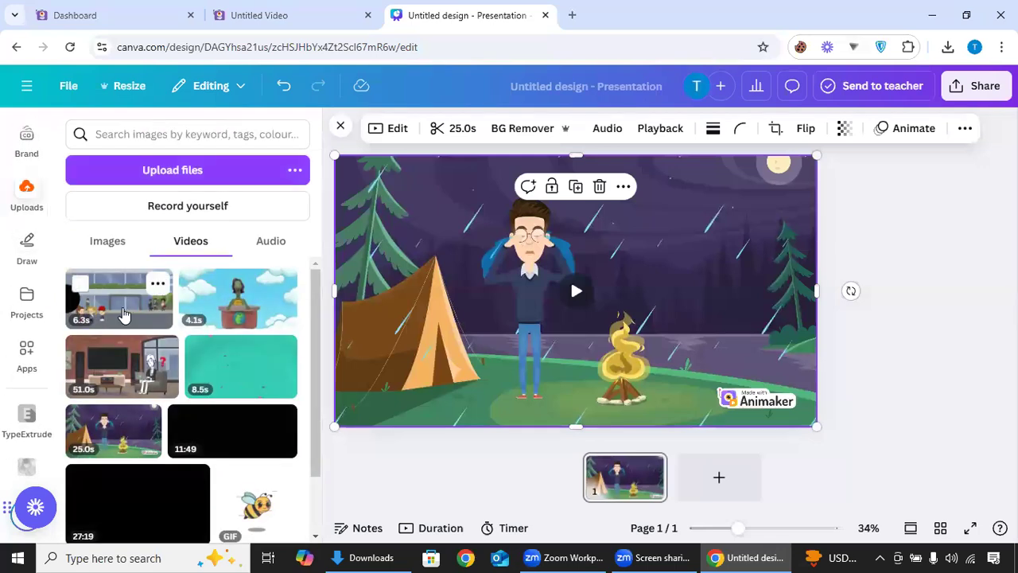
{"action": "left_click_drag", "start_coordinate": [312, 295], "coordinate": [311, 243]}
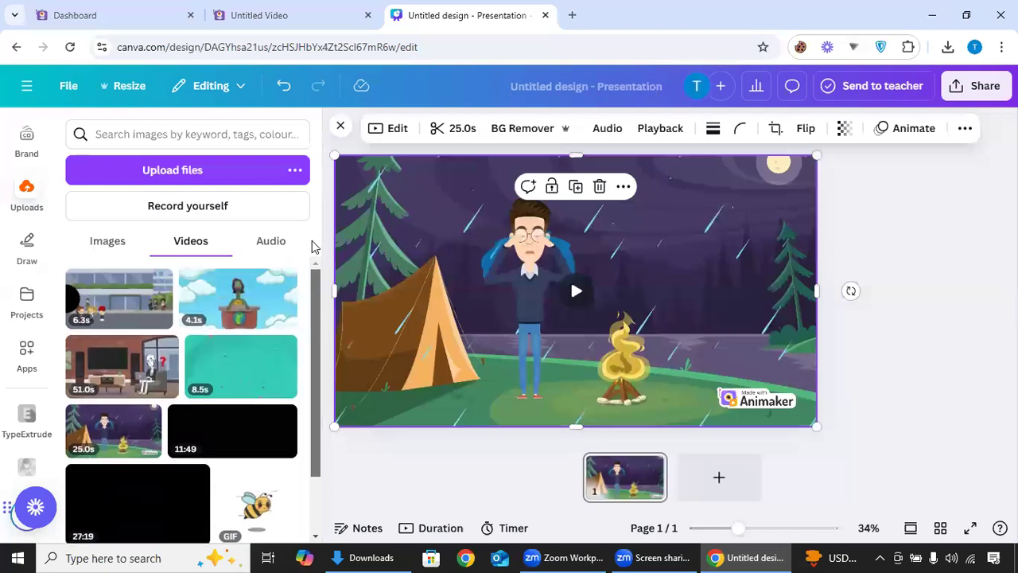
{"action": "left_click", "coordinate": [107, 240]}
{"action": "left_click", "coordinate": [110, 317]}
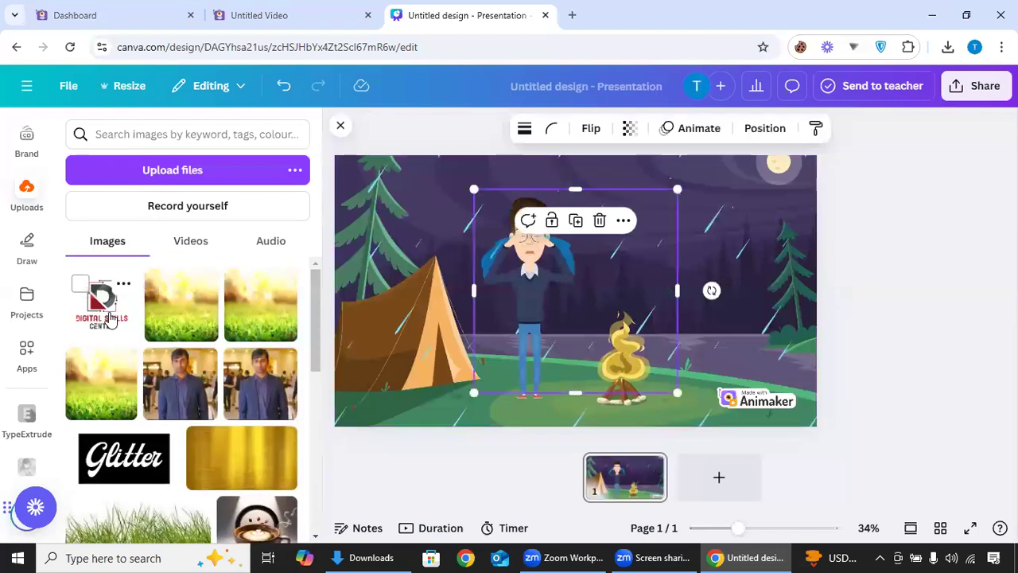
Step: Shrink the Digital Skills Center logo and move it over the Animaker watermark in the page's lower-right corner
{"action": "left_click", "coordinate": [341, 126]}
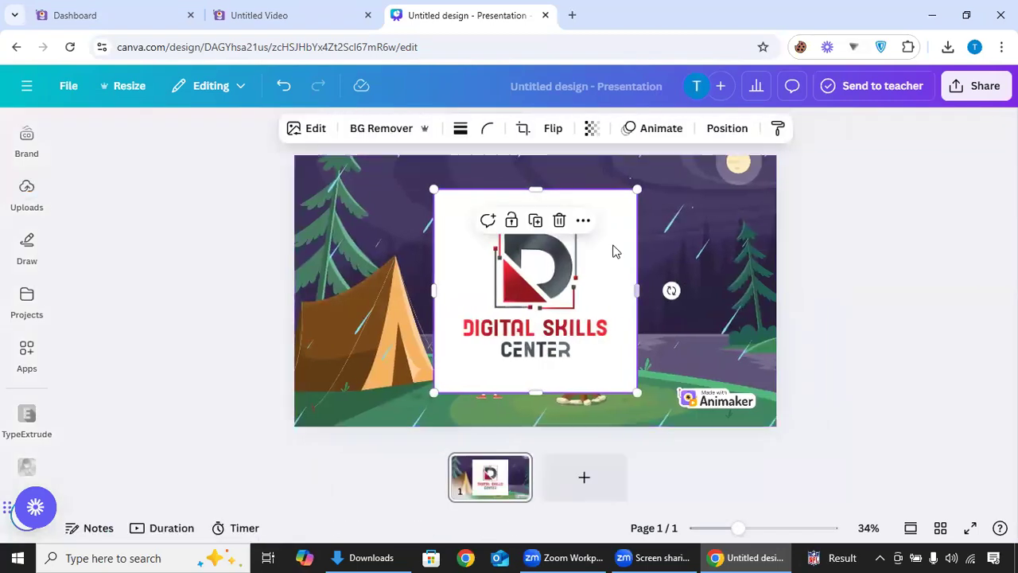
{"action": "left_click_drag", "start_coordinate": [563, 296], "coordinate": [710, 351]}
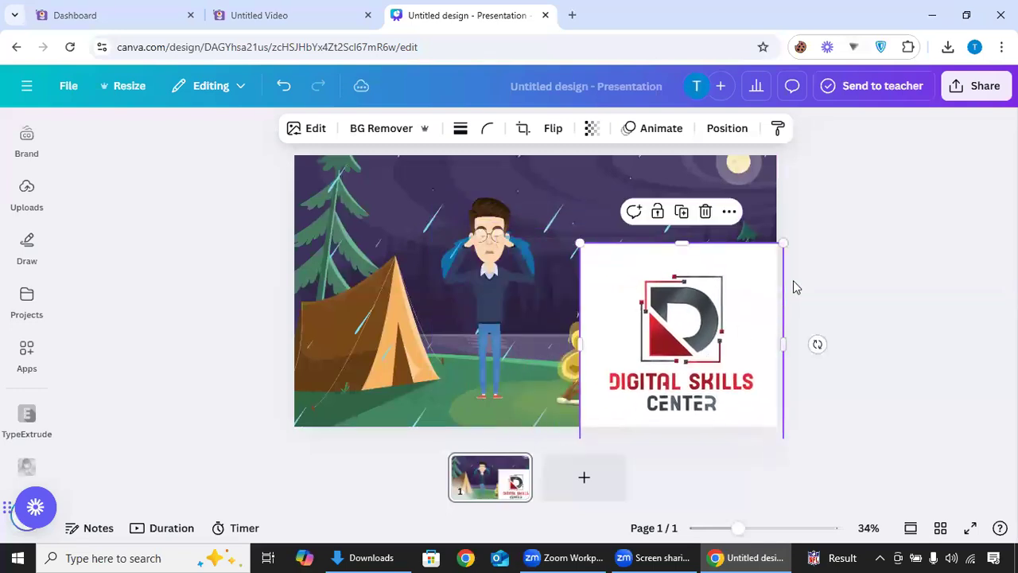
{"action": "left_click_drag", "start_coordinate": [784, 244], "coordinate": [710, 430]}
{"action": "left_click_drag", "start_coordinate": [611, 390], "coordinate": [744, 399]}
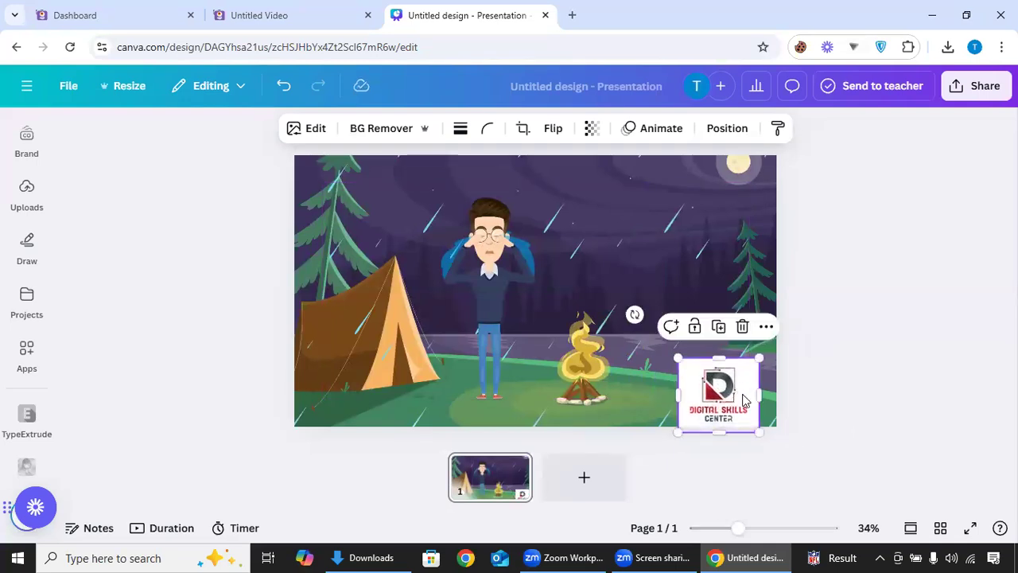
{"action": "left_click", "coordinate": [833, 370]}
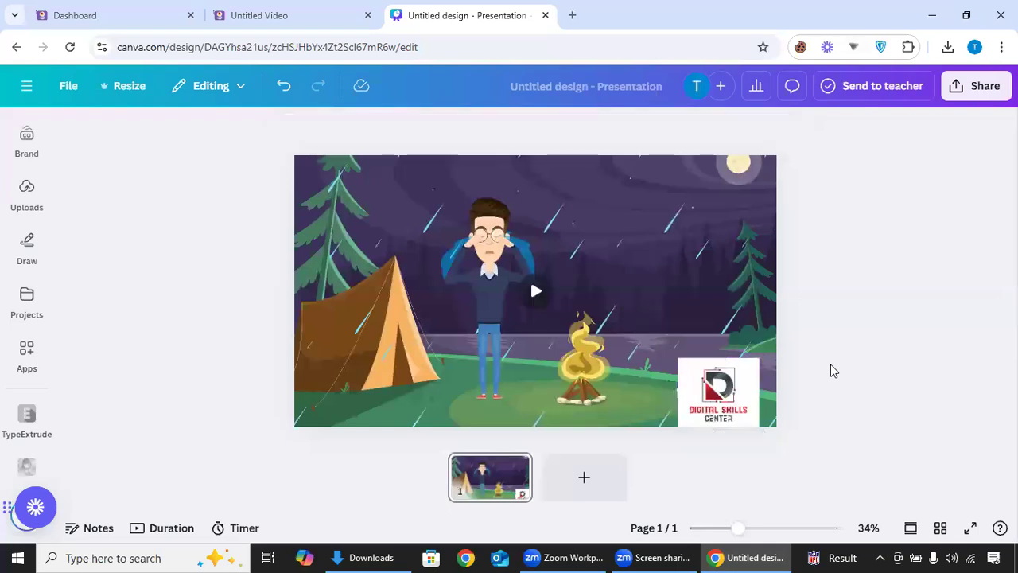
Step: Delete the Digital Skills Center logo from page 1
{"action": "left_click", "coordinate": [726, 381]}
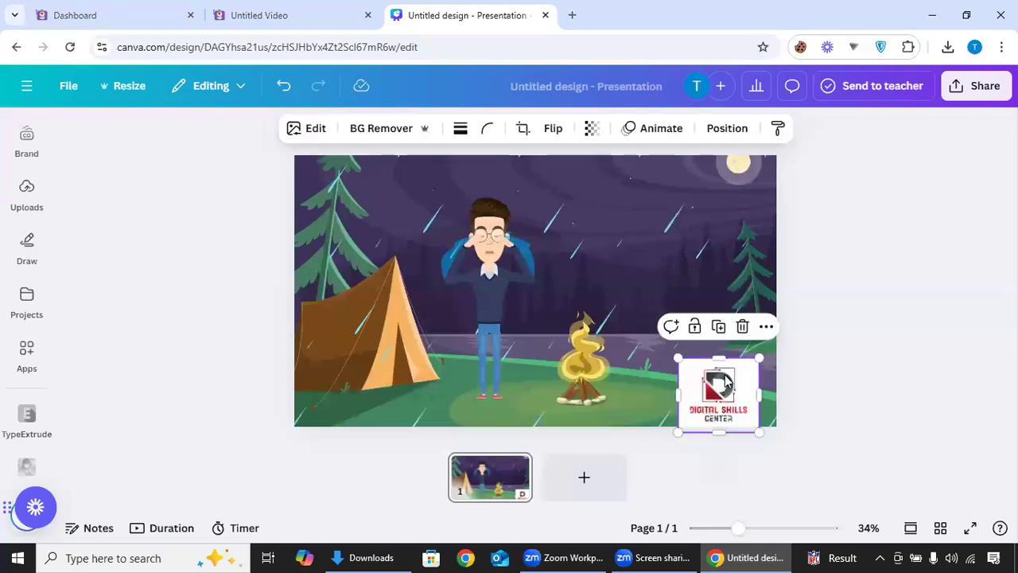
{"action": "left_click", "coordinate": [742, 327]}
Step: Browse the full list of recently used elements for something to place on the video
{"action": "left_click", "coordinate": [29, 241]}
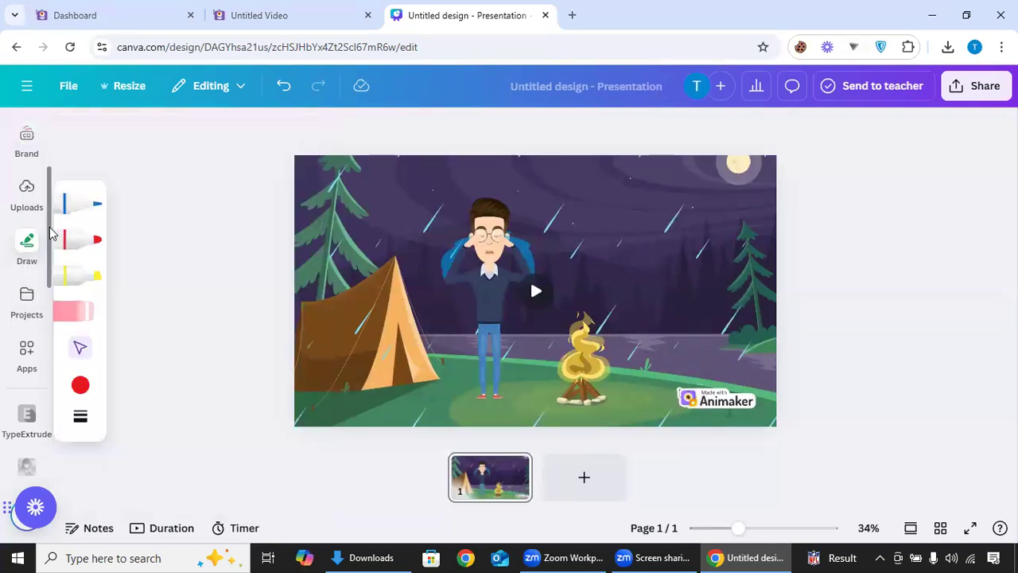
{"action": "scroll", "coordinate": [48, 199], "scroll_direction": "up", "scroll_amount": 3}
{"action": "left_click", "coordinate": [24, 143]}
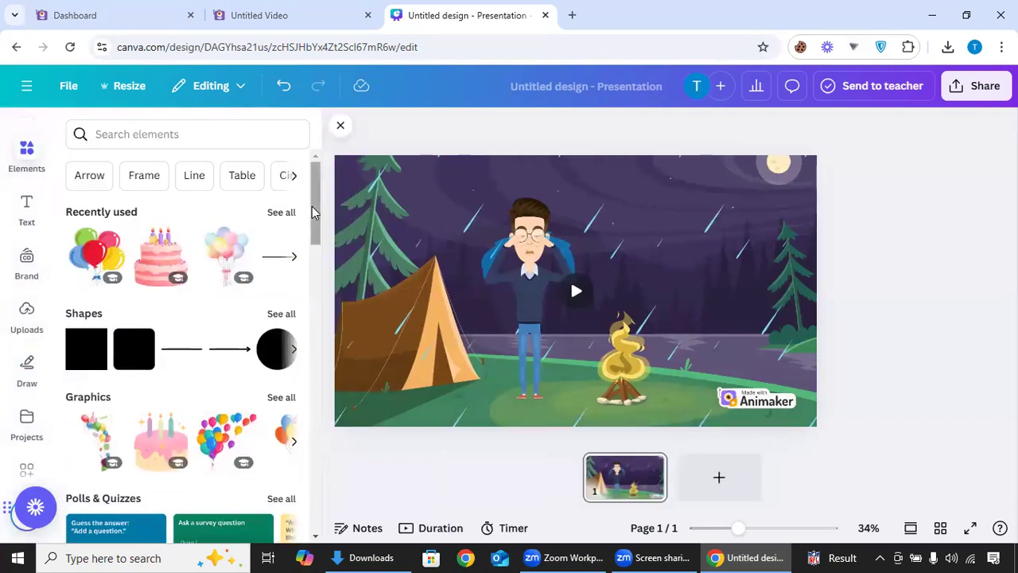
{"action": "left_click", "coordinate": [274, 215]}
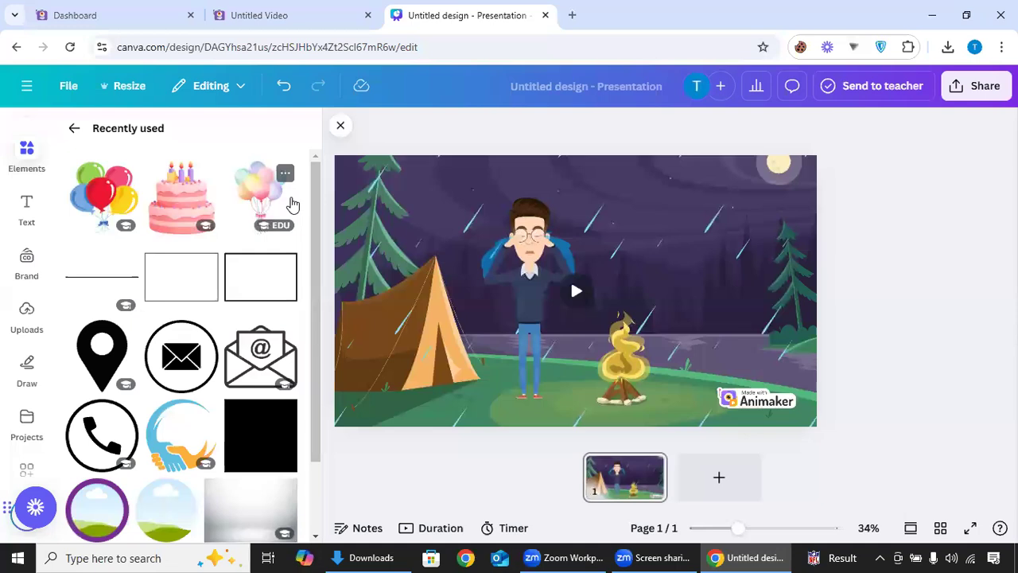
{"action": "left_click", "coordinate": [75, 128]}
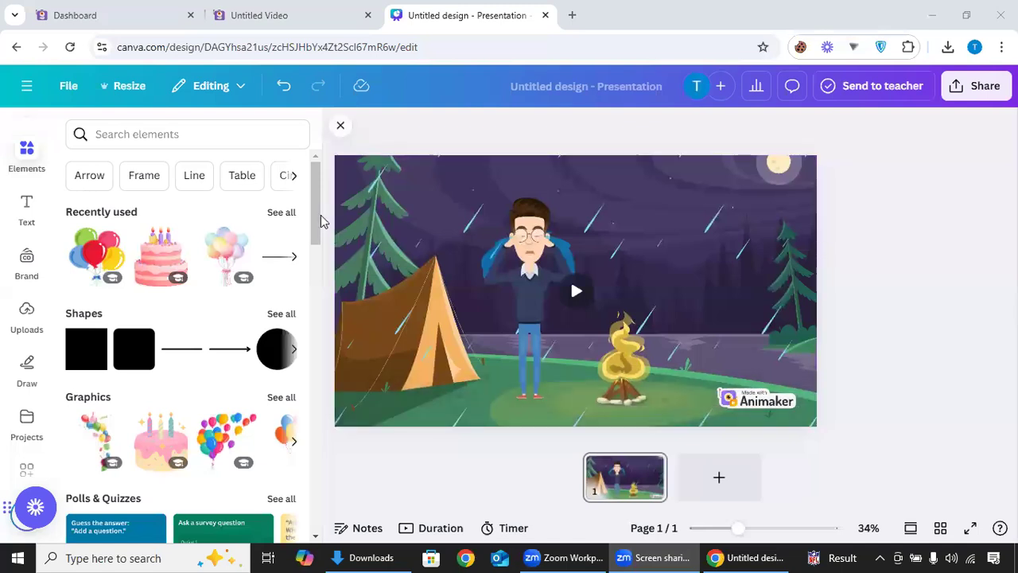
{"action": "left_click", "coordinate": [282, 212]}
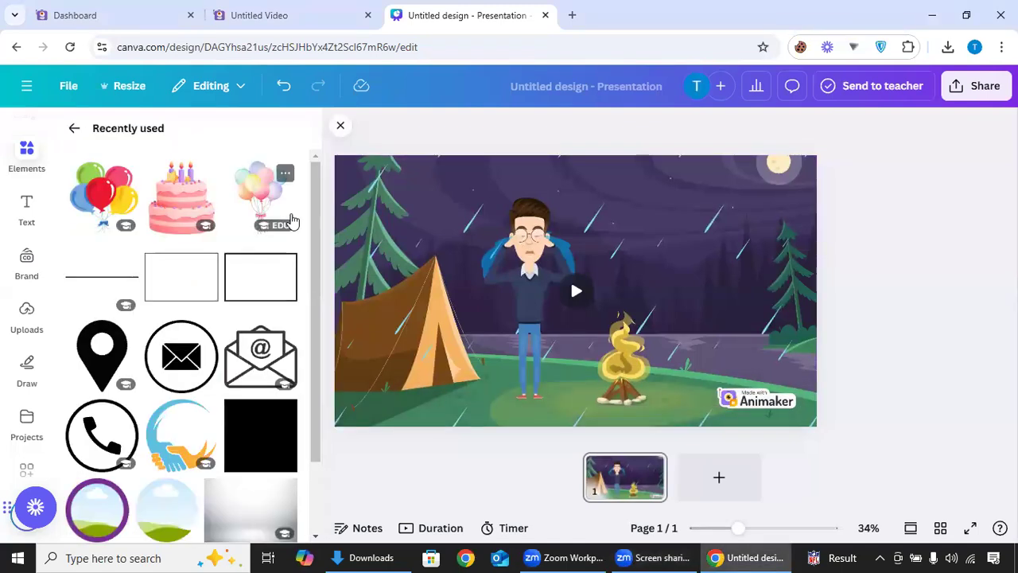
{"action": "scroll", "coordinate": [318, 239], "scroll_direction": "down", "scroll_amount": 2}
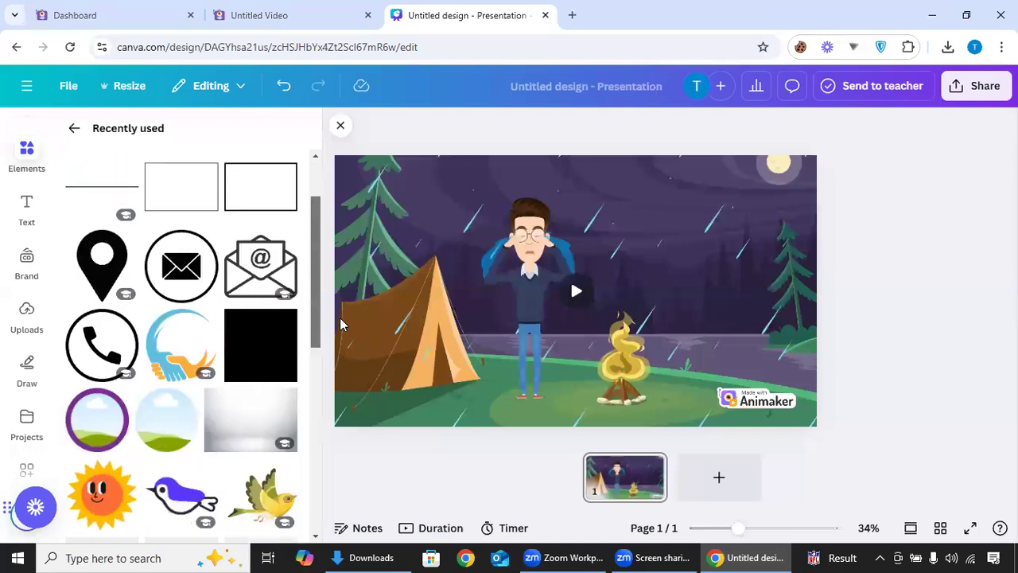
{"action": "scroll", "coordinate": [319, 287], "scroll_direction": "up", "scroll_amount": 2}
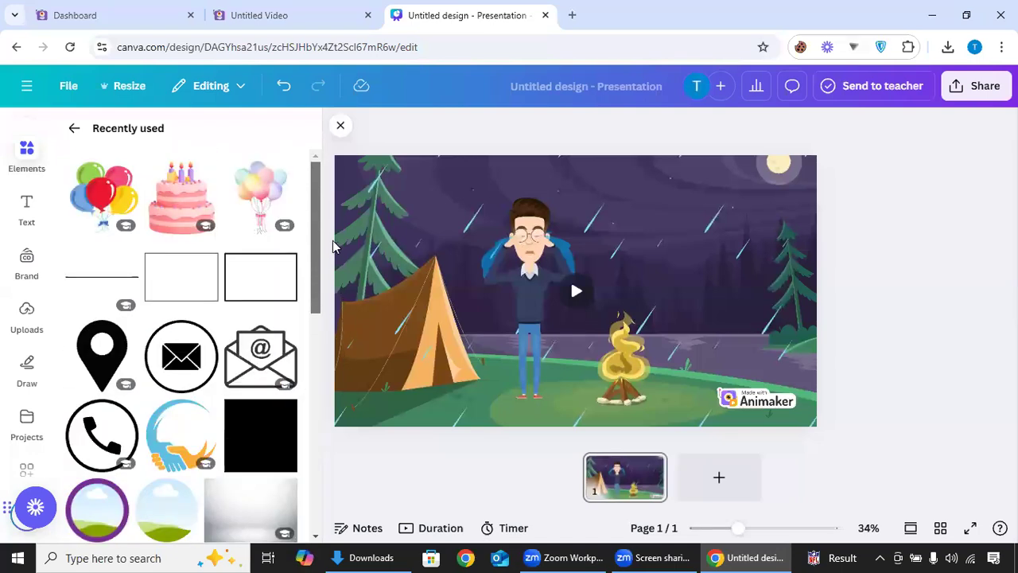
{"action": "left_click", "coordinate": [74, 130]}
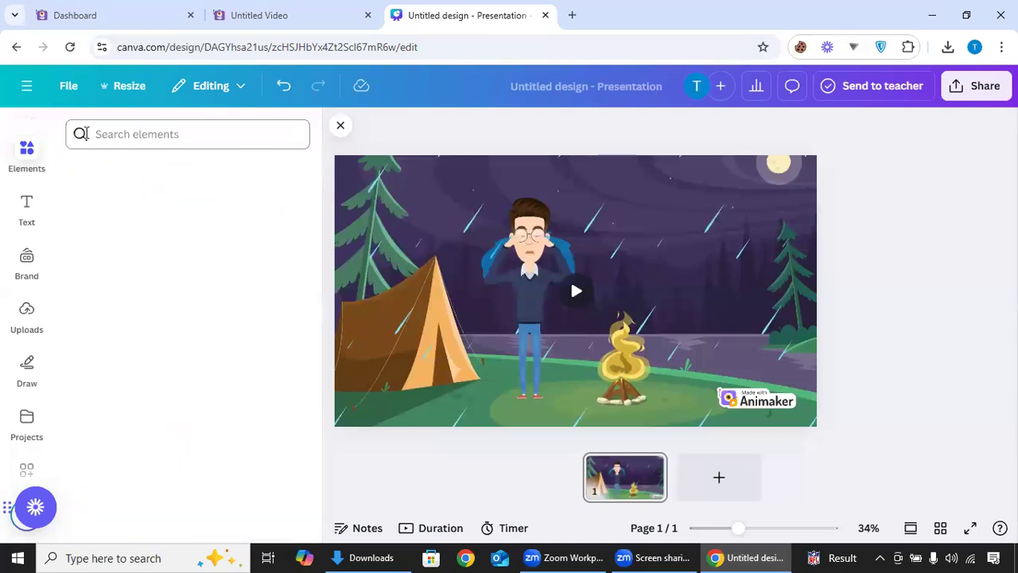
Step: Search the elements for "subscribe" and add the red Subscribe graphic with bell and hand pointer to the page
{"action": "left_click", "coordinate": [133, 137]}
{"action": "type", "text": "subscc"}
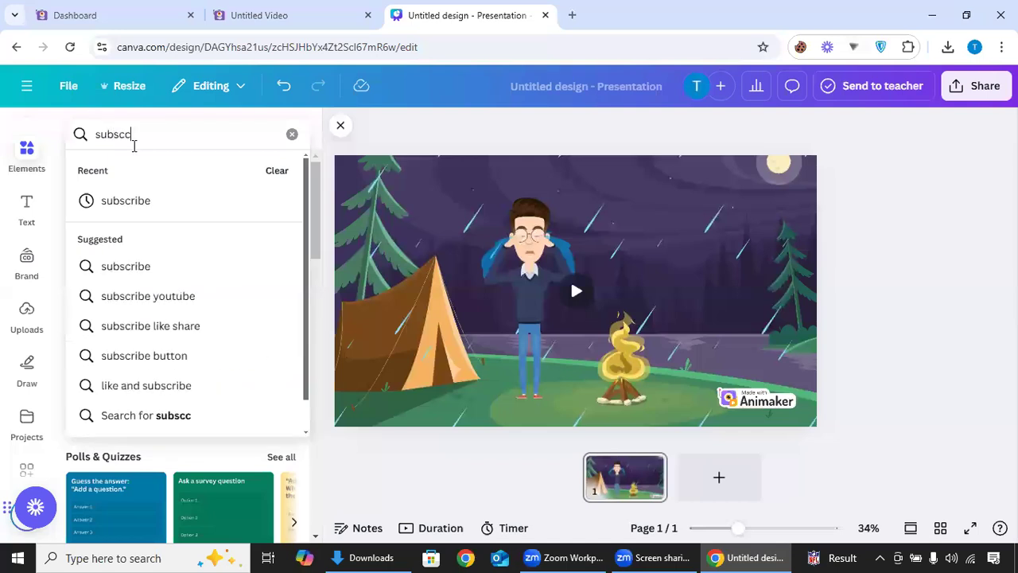
{"action": "type", "text": "ribe"}
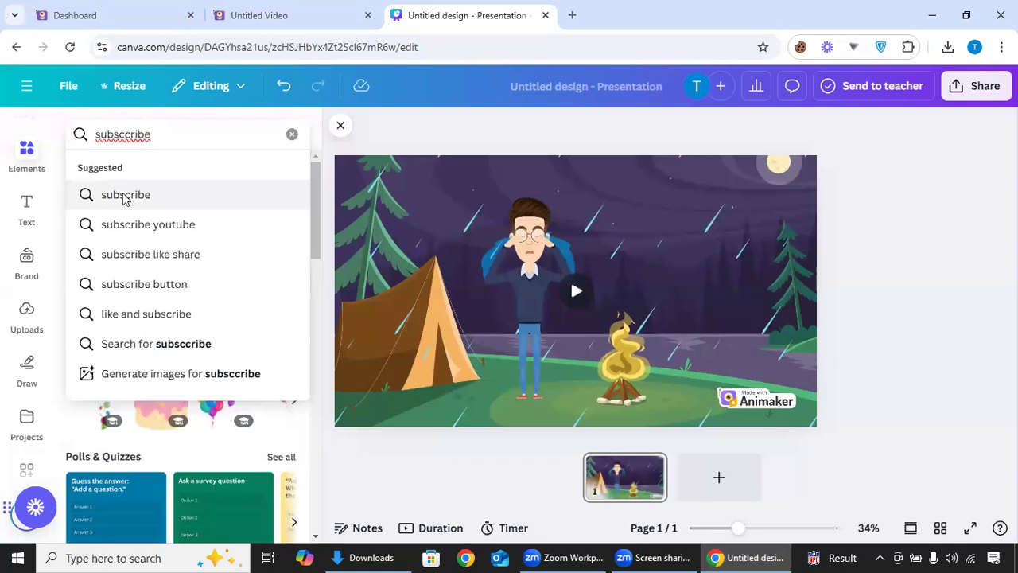
{"action": "left_click", "coordinate": [124, 198]}
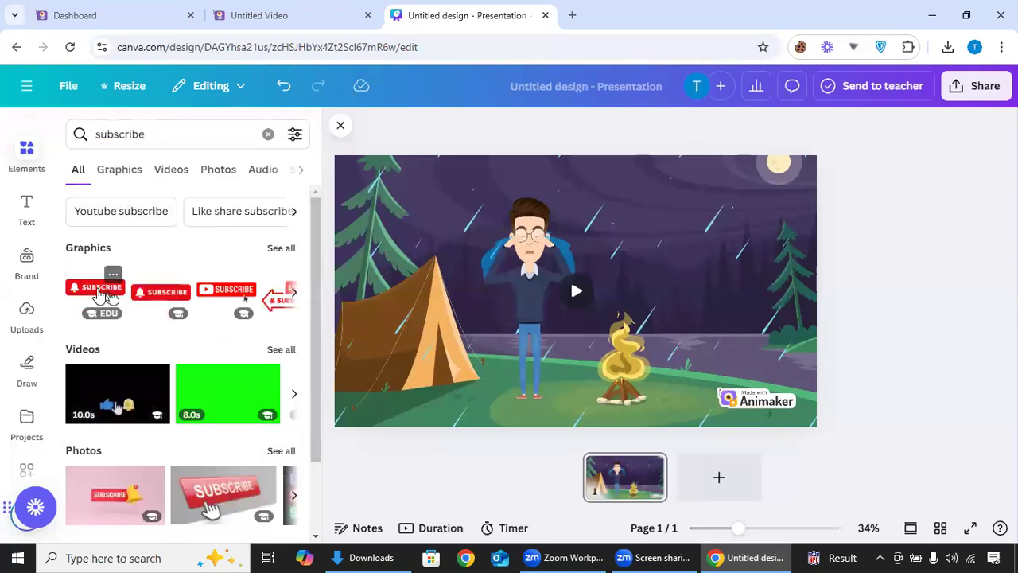
{"action": "left_click", "coordinate": [115, 298]}
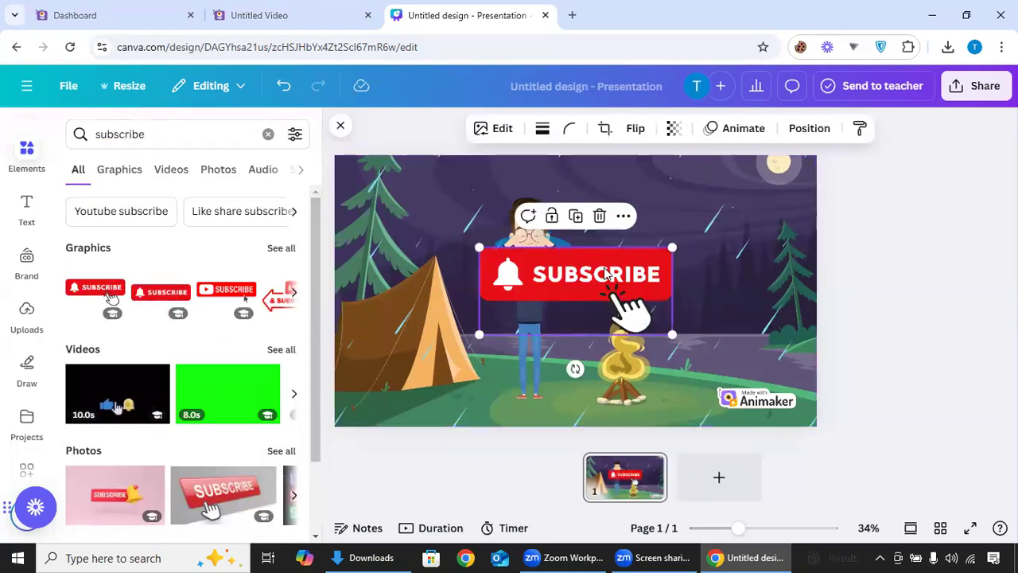
Step: Shrink the Subscribe graphic, place it over the Animaker watermark, and check its coverage at other points of the video
{"action": "left_click_drag", "start_coordinate": [672, 248], "coordinate": [736, 391]}
{"action": "left_click_drag", "start_coordinate": [793, 377], "coordinate": [785, 394]}
{"action": "left_click", "coordinate": [882, 406]}
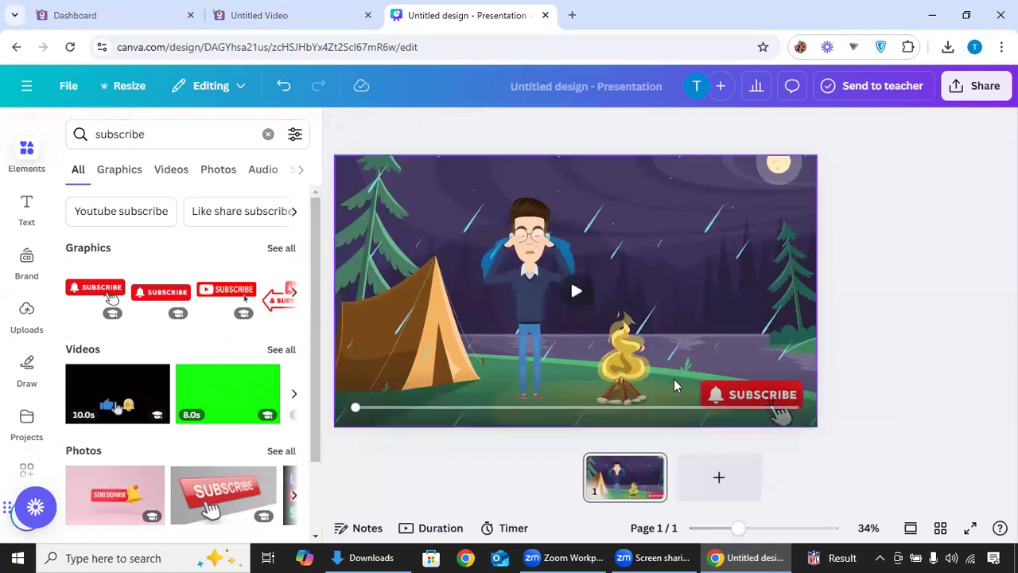
{"action": "left_click", "coordinate": [748, 402]}
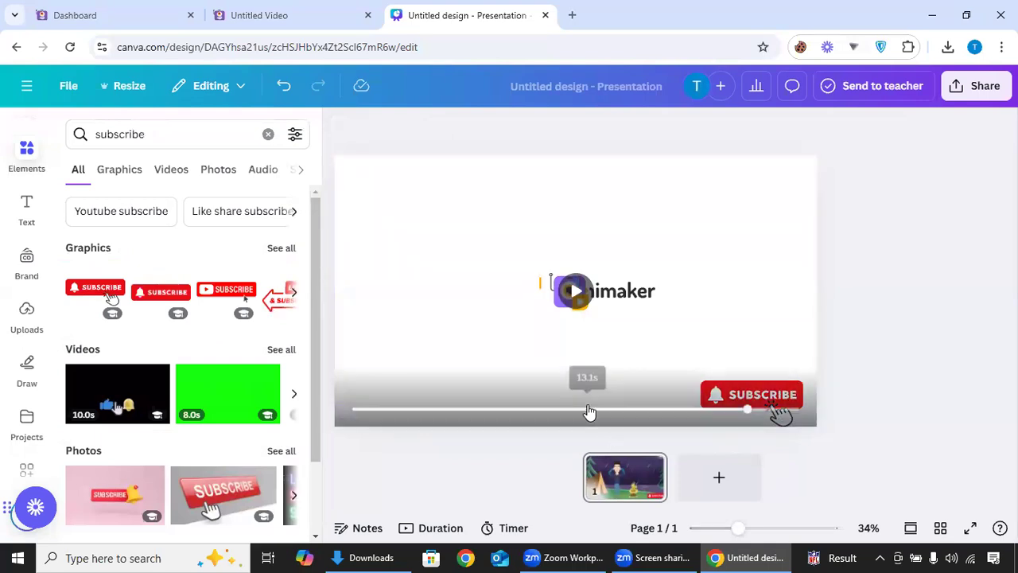
{"action": "left_click", "coordinate": [532, 405]}
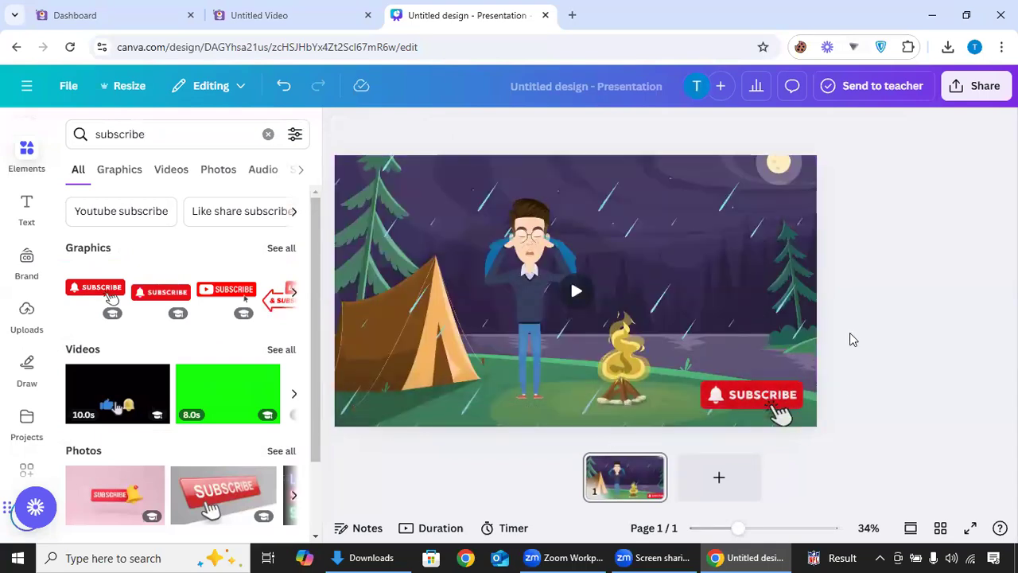
Step: Recolour the red part of the Subscribe graphic with a green from the Brand Kit palette
{"action": "left_click", "coordinate": [775, 398]}
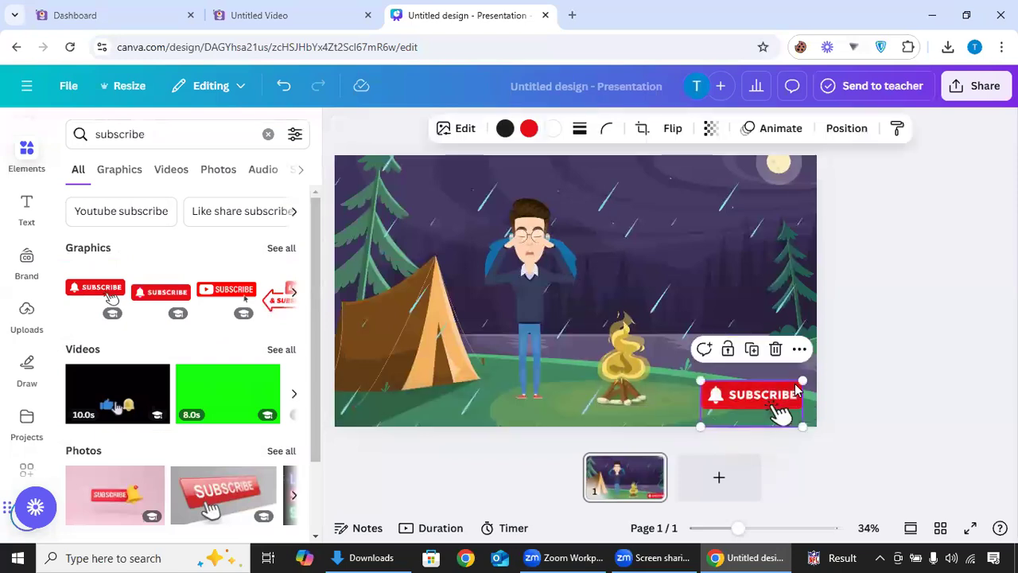
{"action": "left_click", "coordinate": [530, 131]}
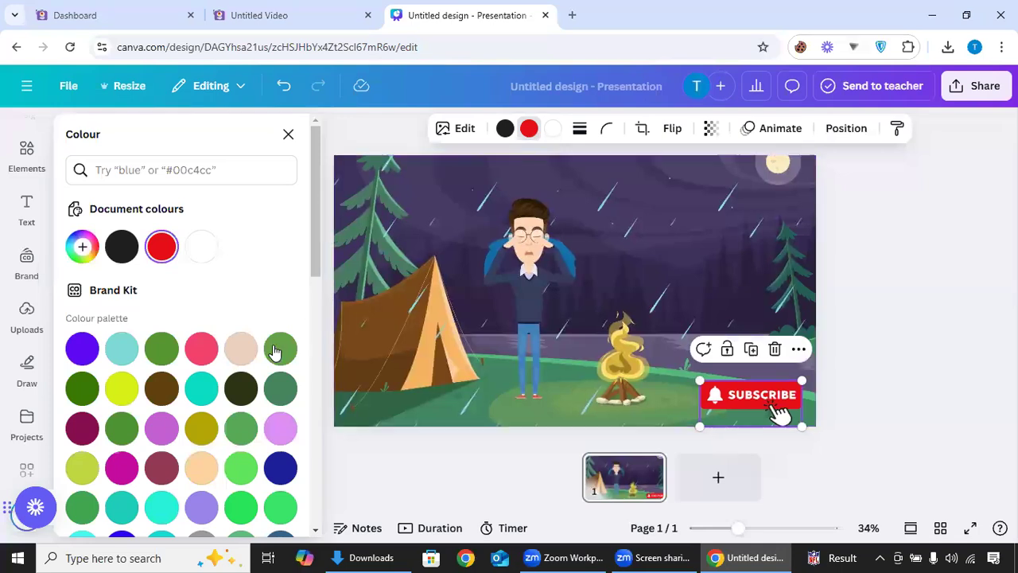
{"action": "left_click", "coordinate": [277, 350]}
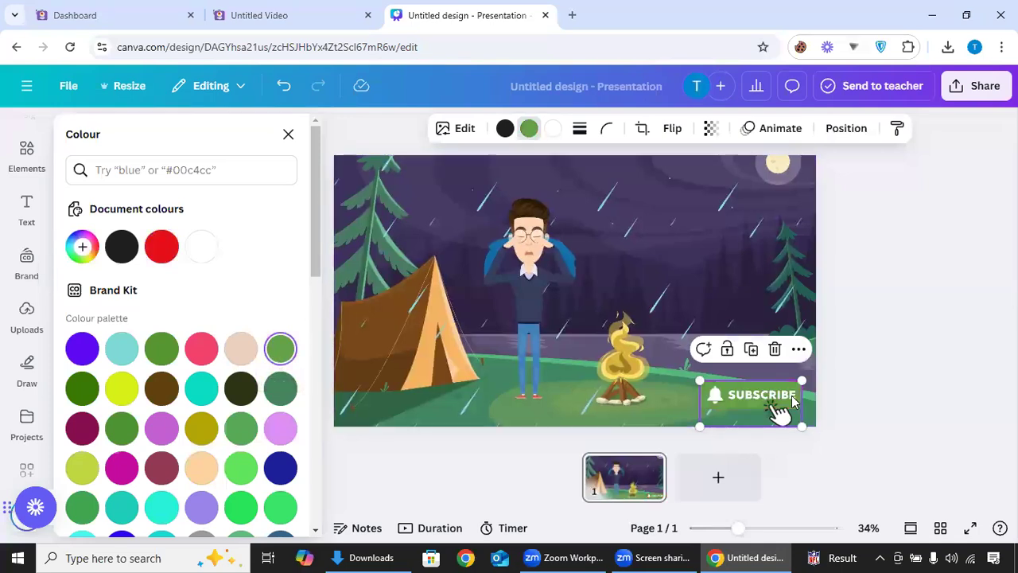
{"action": "key", "text": "Escape"}
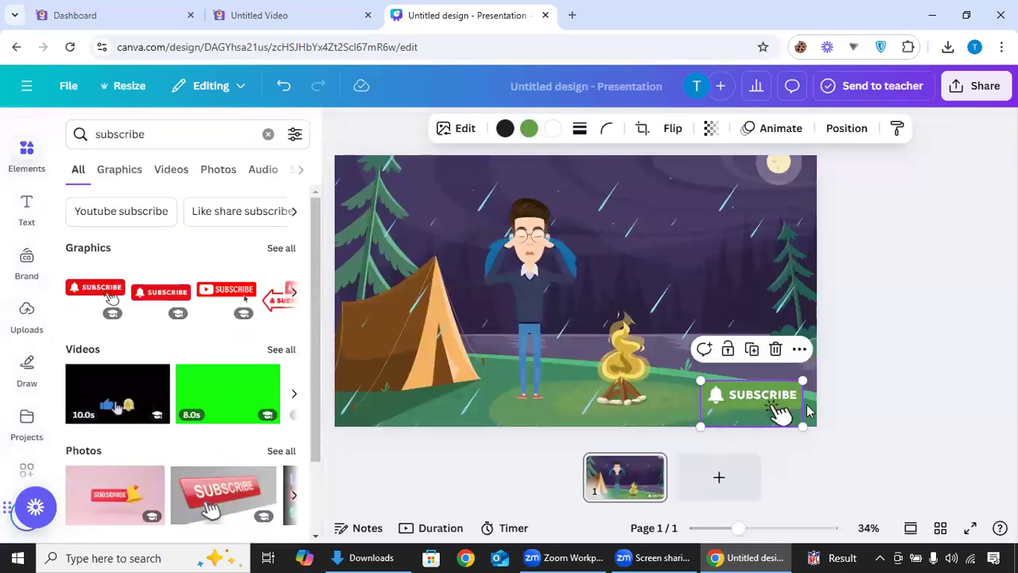
{"action": "left_click", "coordinate": [900, 256]}
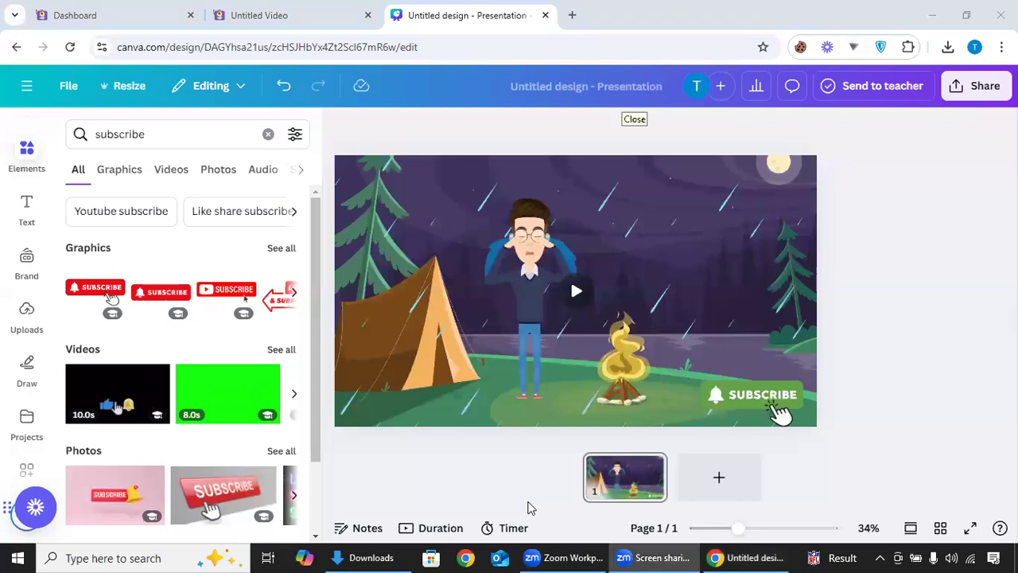
Step: Search the elements for "icons" and browse the full graphics results for something to cover the Animaker watermark
{"action": "mouse_move", "coordinate": [698, 368]}
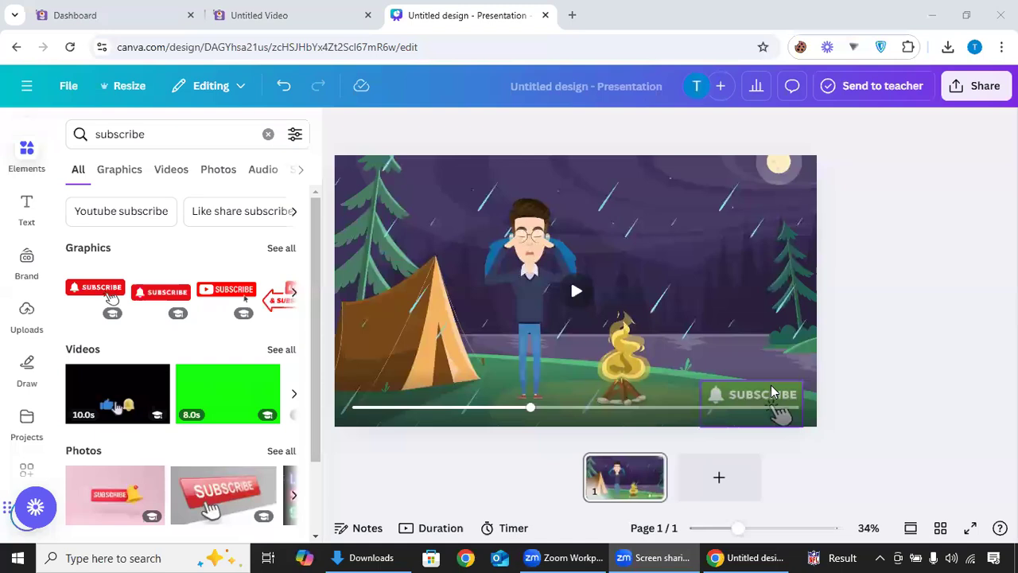
{"action": "left_click", "coordinate": [268, 133]}
{"action": "type", "text": "icons"}
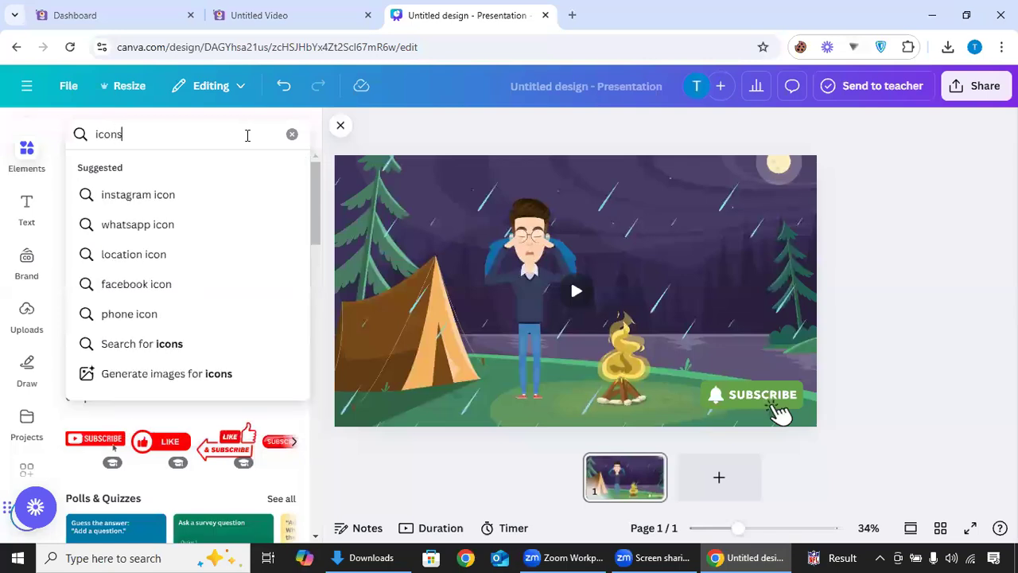
{"action": "key", "text": "Return"}
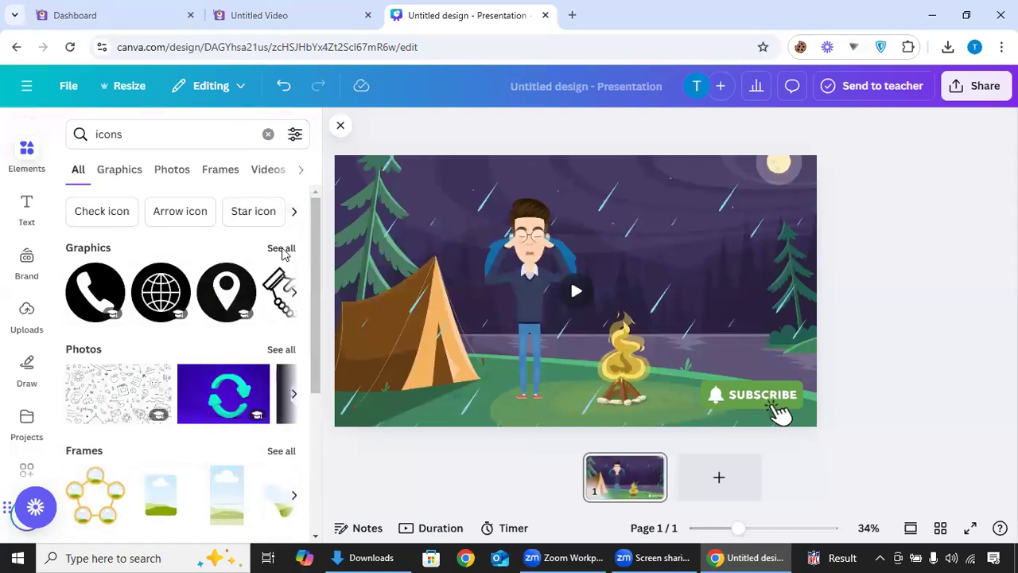
{"action": "left_click", "coordinate": [304, 237]}
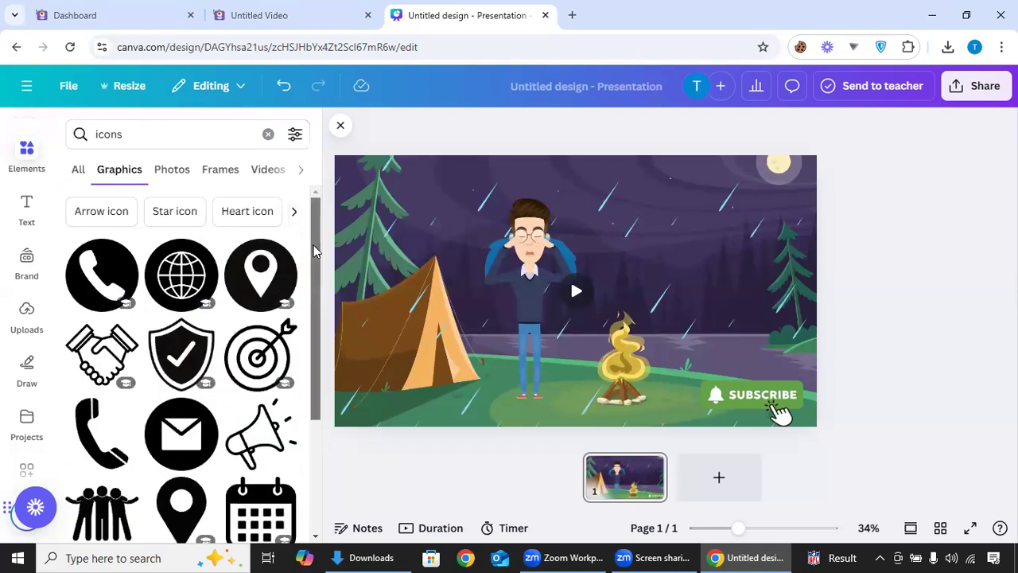
{"action": "scroll", "coordinate": [316, 402], "scroll_direction": "down", "scroll_amount": 4}
{"action": "left_click_drag", "start_coordinate": [316, 402], "coordinate": [310, 460]}
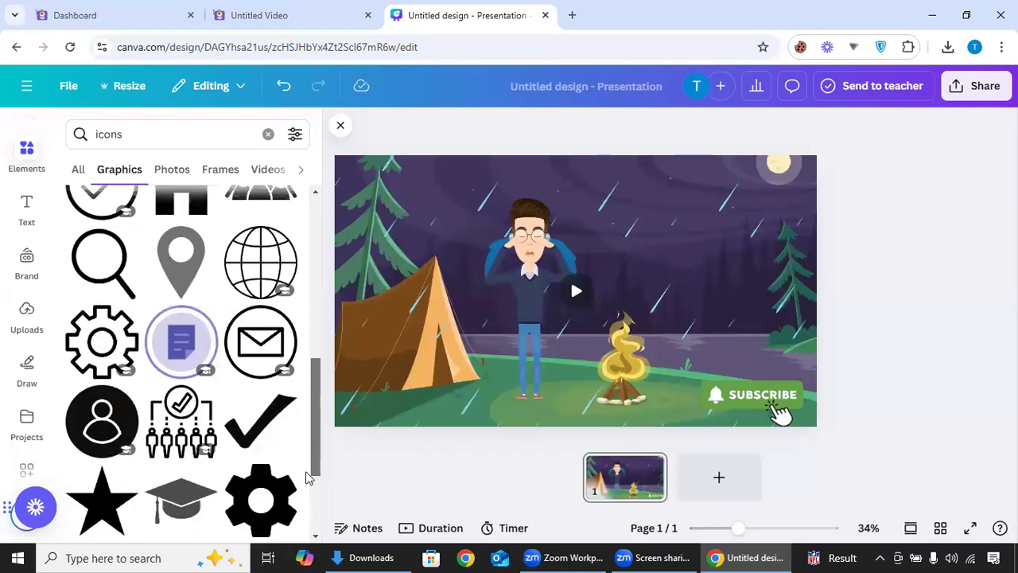
{"action": "scroll", "coordinate": [306, 493], "scroll_direction": "down", "scroll_amount": 5}
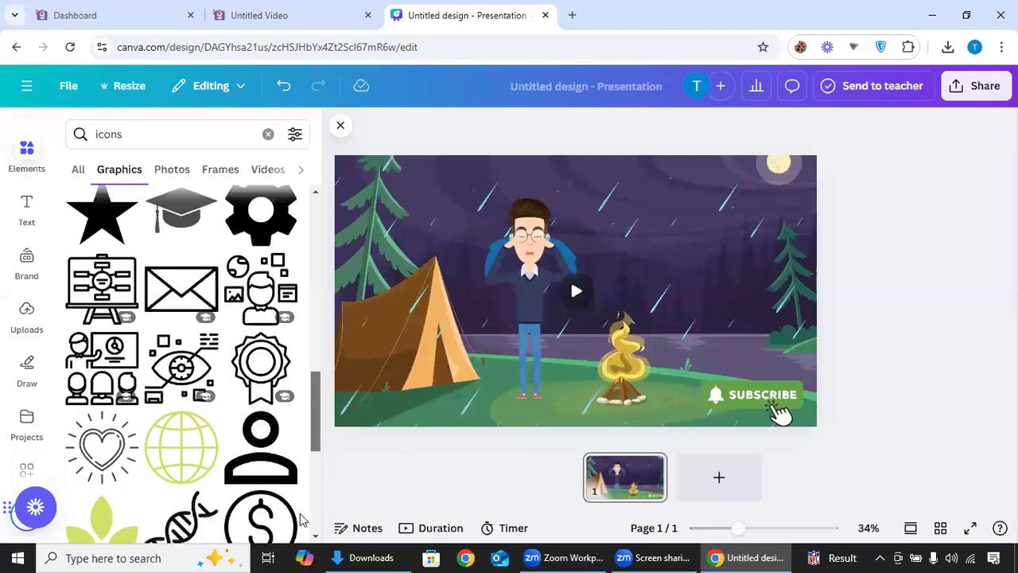
{"action": "scroll", "coordinate": [302, 520], "scroll_direction": "down", "scroll_amount": 2}
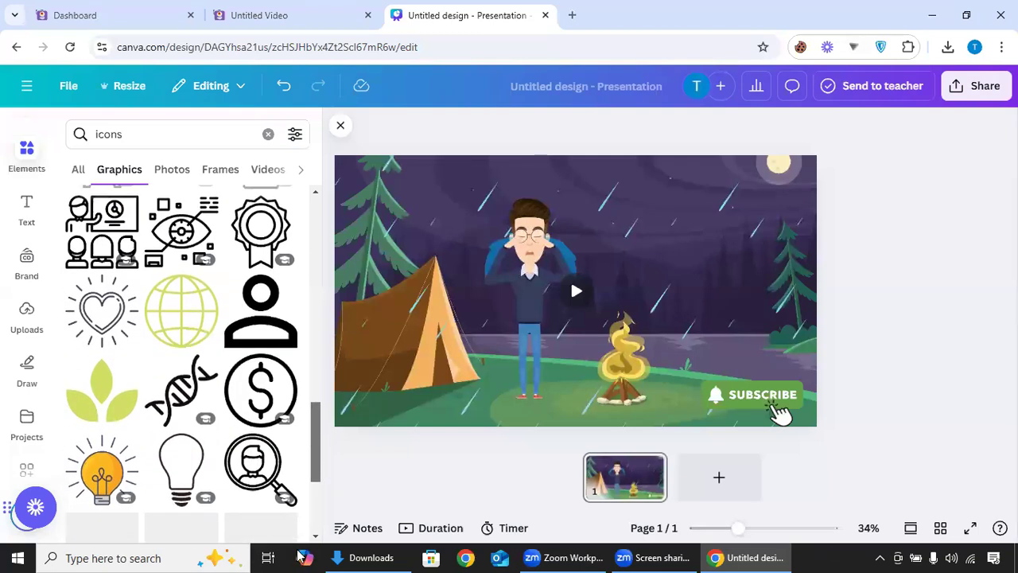
{"action": "left_click", "coordinate": [298, 557]}
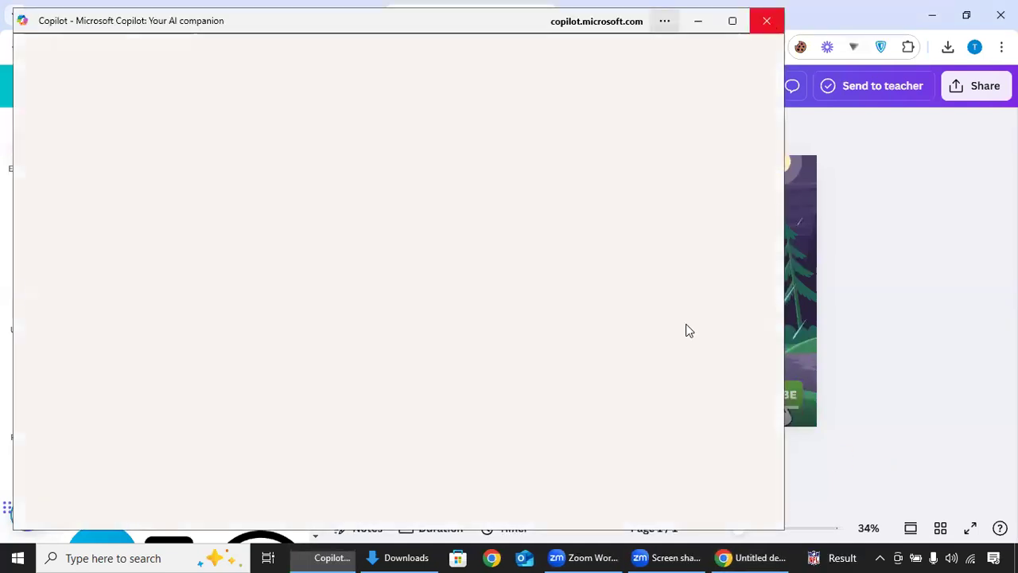
{"action": "left_click", "coordinate": [767, 21]}
Step: Delete the green Subscribe graphic from the page and return the video to the rainy camping scene
{"action": "left_click", "coordinate": [762, 407]}
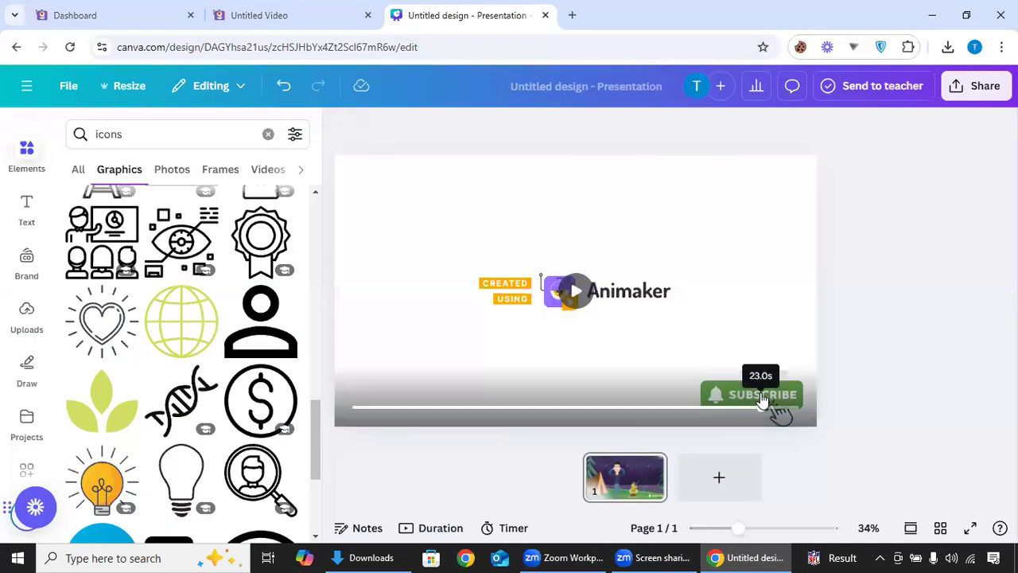
{"action": "left_click", "coordinate": [769, 392]}
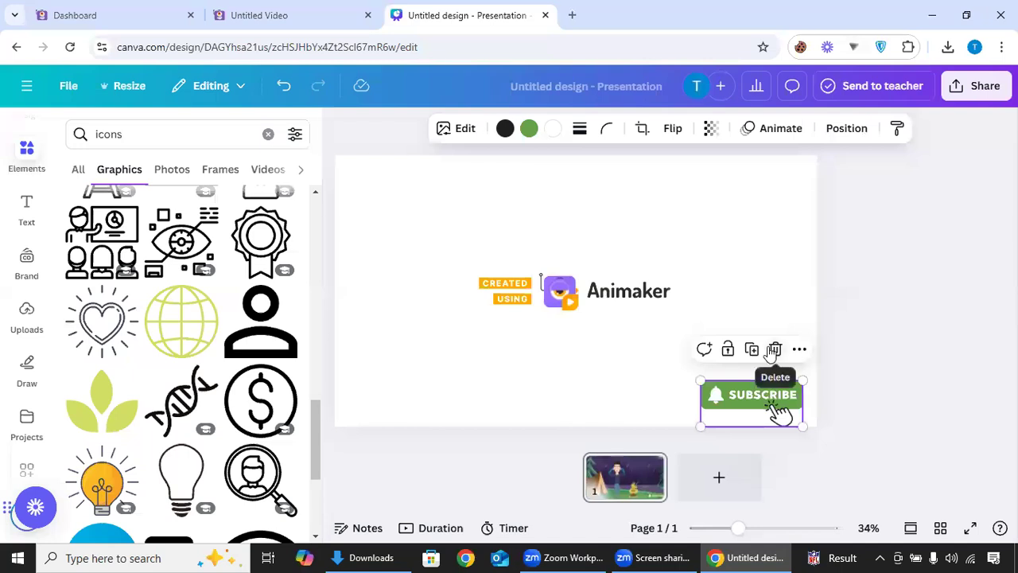
{"action": "left_click", "coordinate": [773, 349]}
{"action": "left_click", "coordinate": [611, 409]}
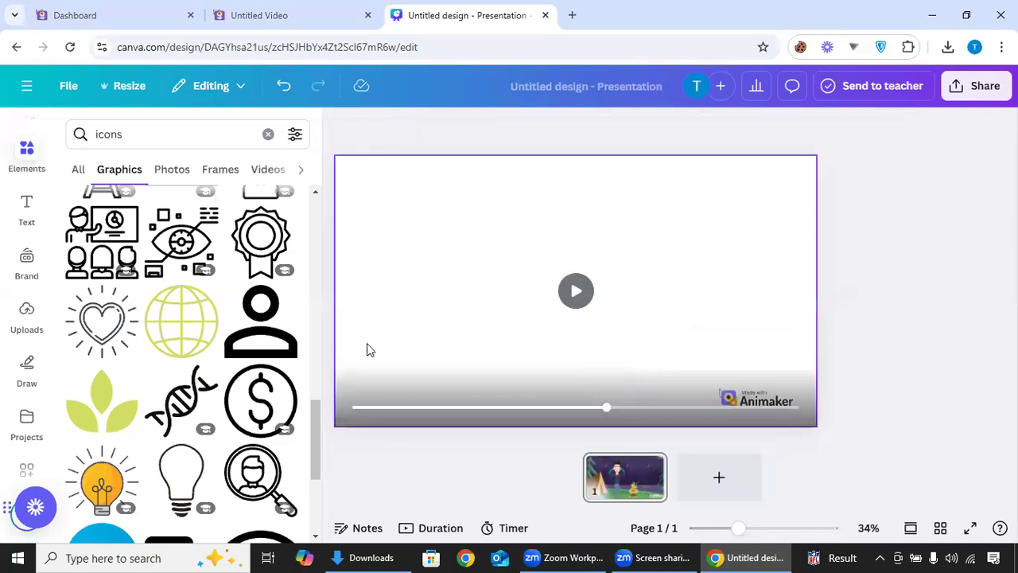
{"action": "left_click", "coordinate": [389, 408]}
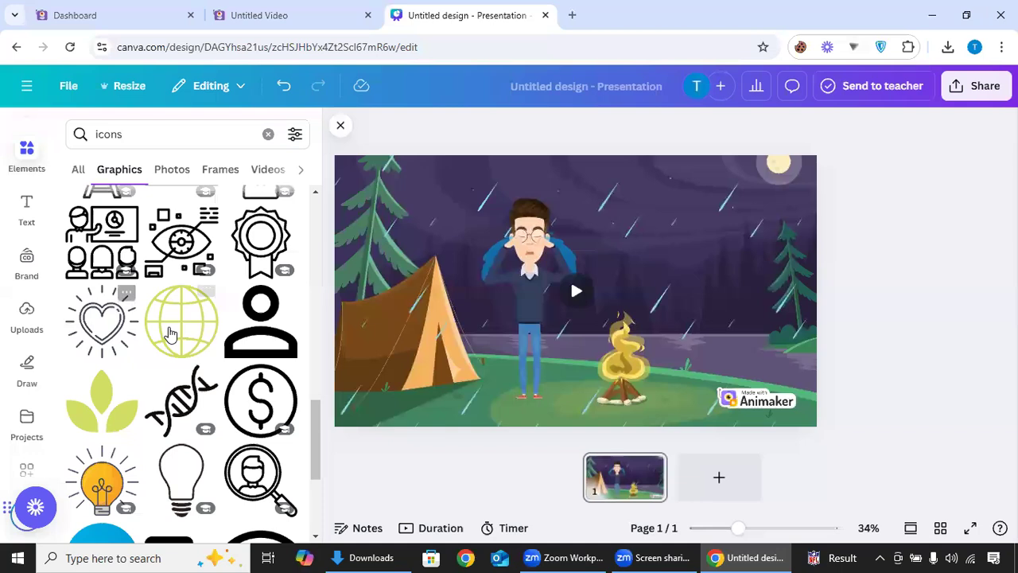
Step: Search the element graphics for "leave" and add the dense bunch of tropical leaves to the page
{"action": "left_click", "coordinate": [268, 134]}
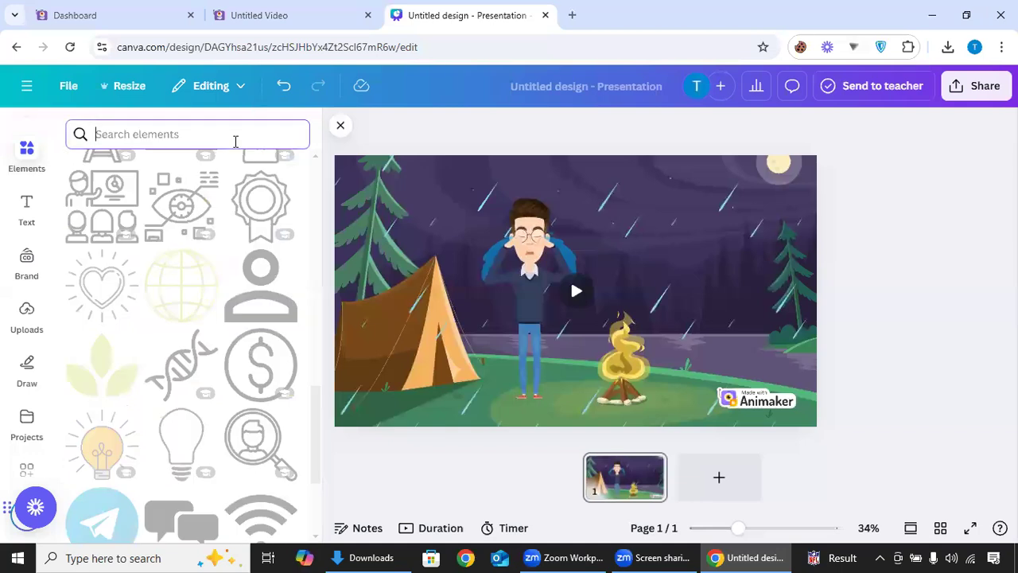
{"action": "type", "text": "lea"}
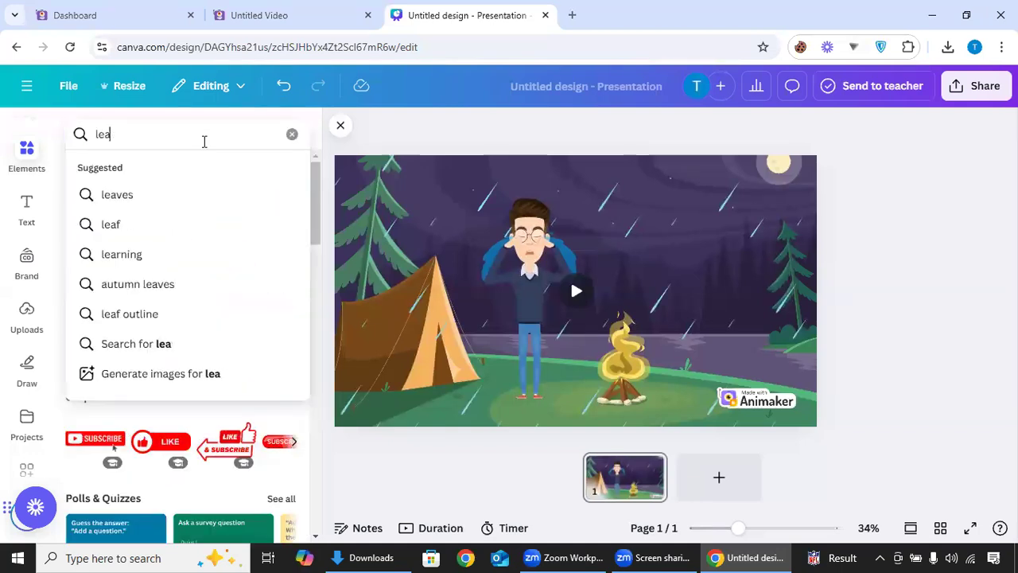
{"action": "type", "text": "veve"}
{"action": "key", "text": "Return"}
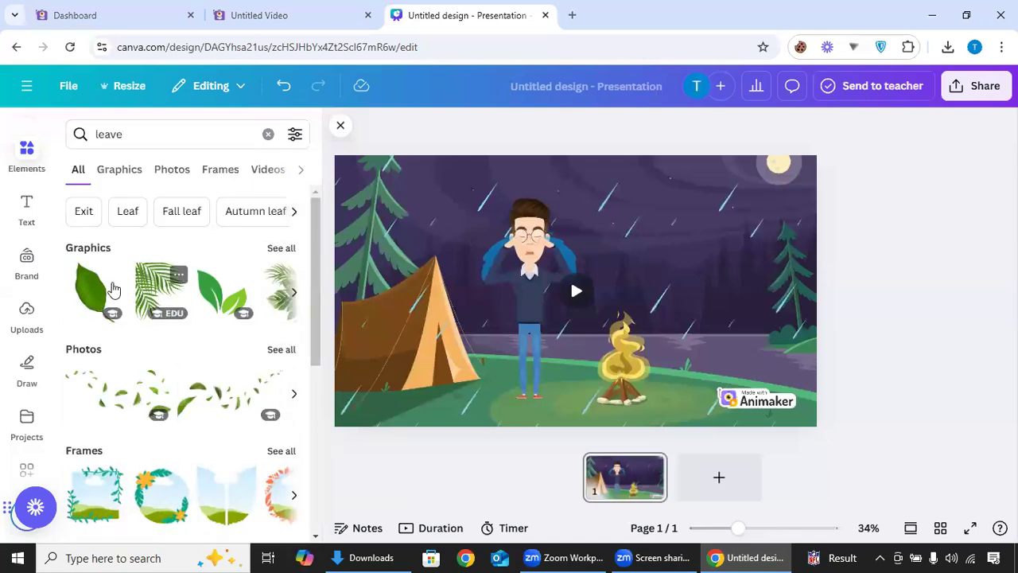
{"action": "left_click", "coordinate": [120, 171]}
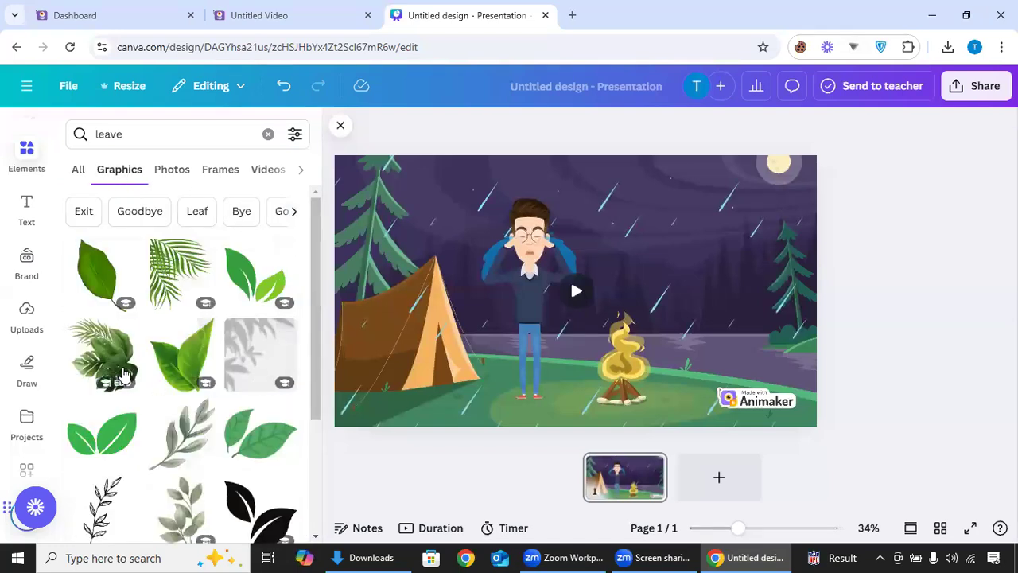
{"action": "left_click", "coordinate": [107, 360]}
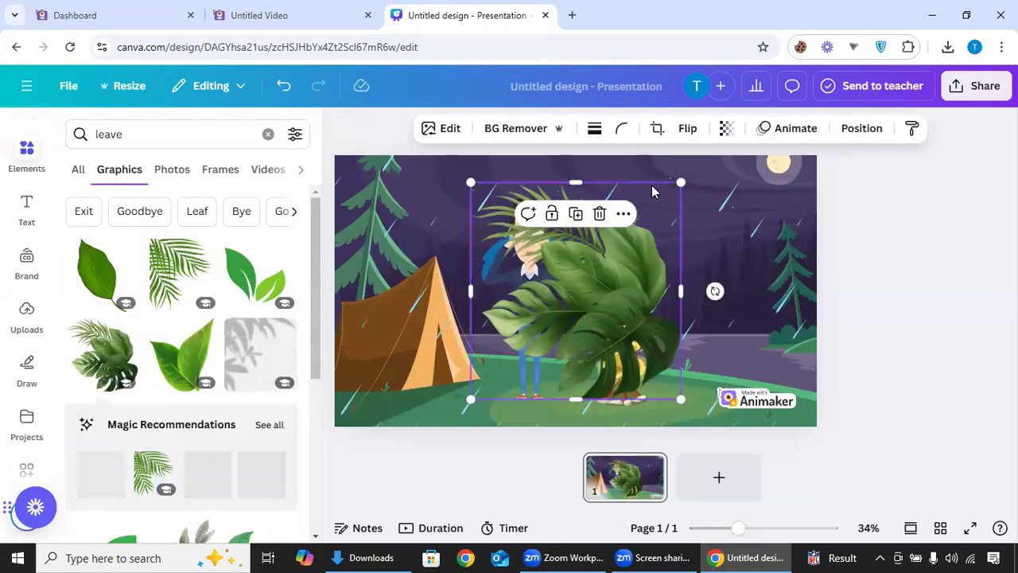
Step: Resize the tropical leaves graphic and place it over the Animaker watermark in the lower corner of the video
{"action": "mouse_move", "coordinate": [714, 291]}
{"action": "left_mouse_down"}
{"action": "mouse_move", "coordinate": [651, 241]}
{"action": "mouse_move", "coordinate": [628, 302]}
{"action": "mouse_move", "coordinate": [697, 291]}
{"action": "left_mouse_up"}
{"action": "left_click_drag", "start_coordinate": [703, 183], "coordinate": [587, 288]}
{"action": "left_click_drag", "start_coordinate": [557, 341], "coordinate": [674, 393]}
{"action": "mouse_move", "coordinate": [765, 382]}
{"action": "left_mouse_down"}
{"action": "mouse_move", "coordinate": [762, 397]}
{"action": "mouse_move", "coordinate": [751, 394]}
{"action": "mouse_move", "coordinate": [816, 405]}
{"action": "mouse_move", "coordinate": [753, 387]}
{"action": "left_mouse_up"}
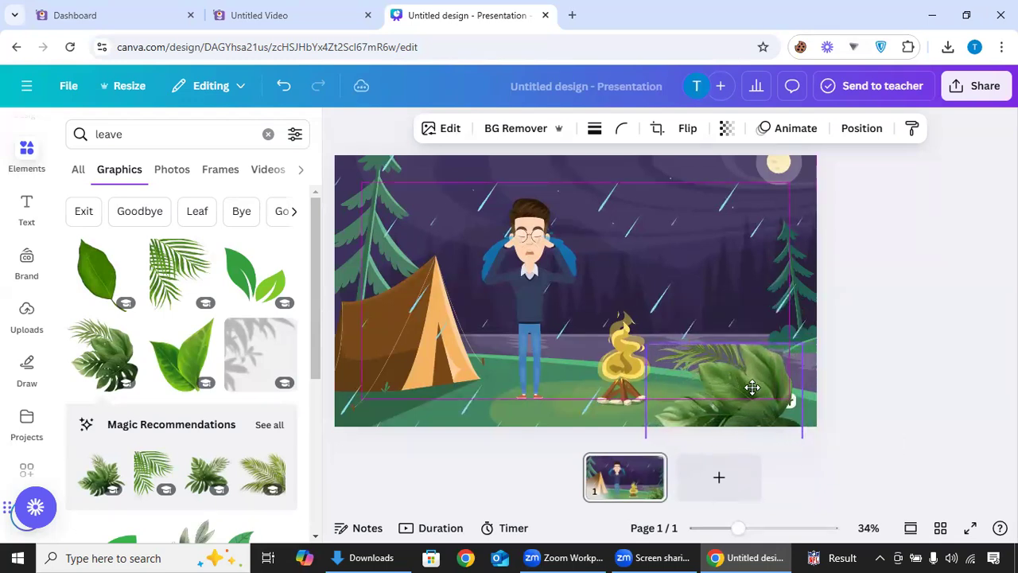
{"action": "left_click_drag", "start_coordinate": [805, 342], "coordinate": [820, 332]}
{"action": "left_click_drag", "start_coordinate": [780, 378], "coordinate": [768, 404]}
{"action": "left_click", "coordinate": [863, 370]}
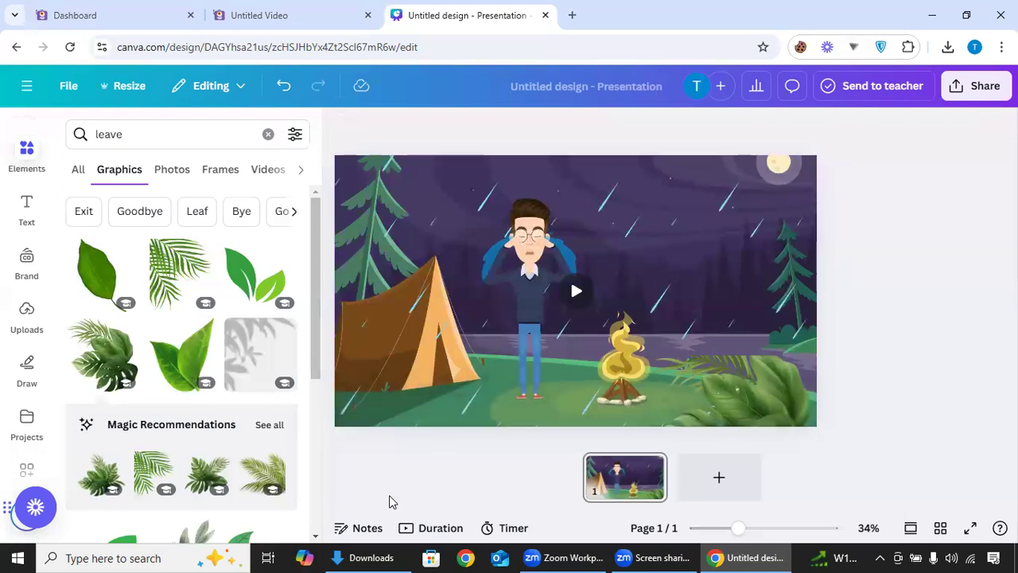
Step: Download the design as an MP4 Video in 1080p (HD) quality
{"action": "left_click", "coordinate": [979, 87]}
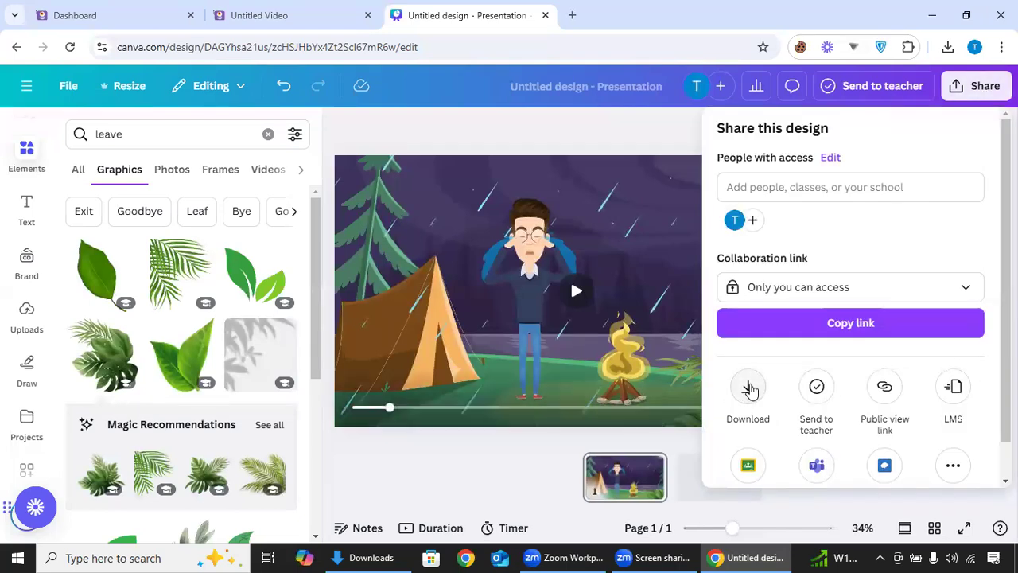
{"action": "left_click", "coordinate": [748, 387]}
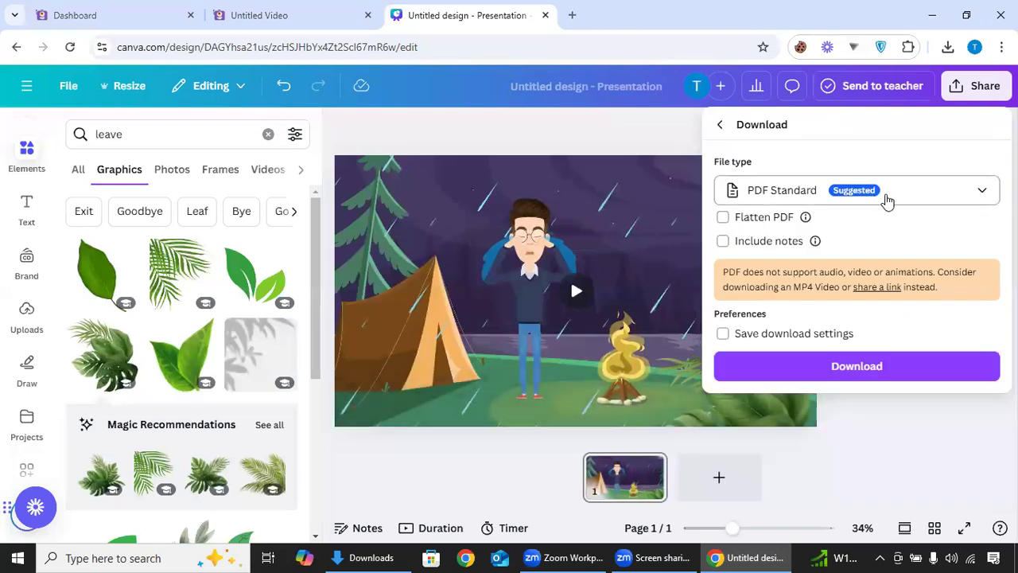
{"action": "left_click", "coordinate": [887, 201]}
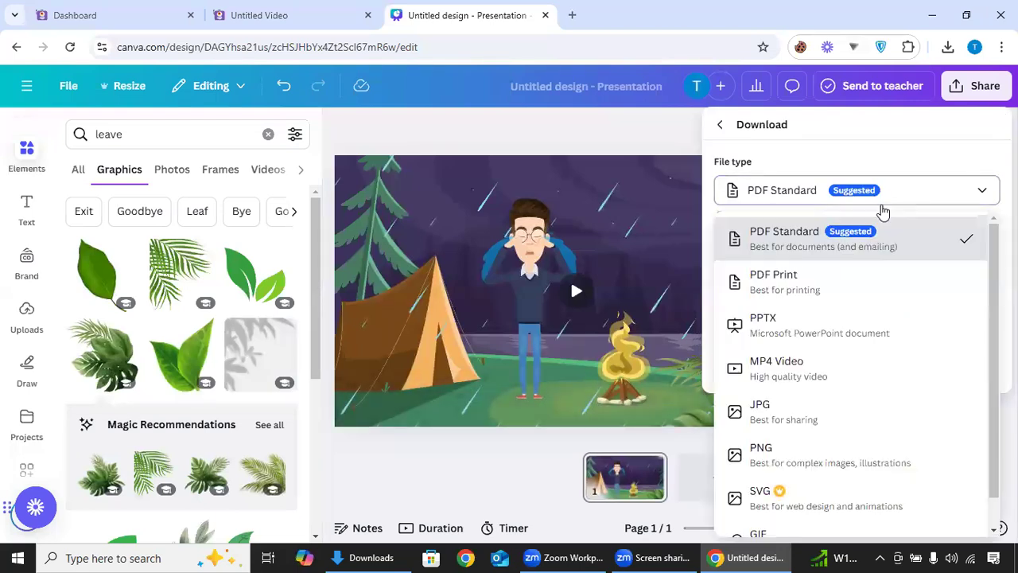
{"action": "left_click", "coordinate": [785, 371]}
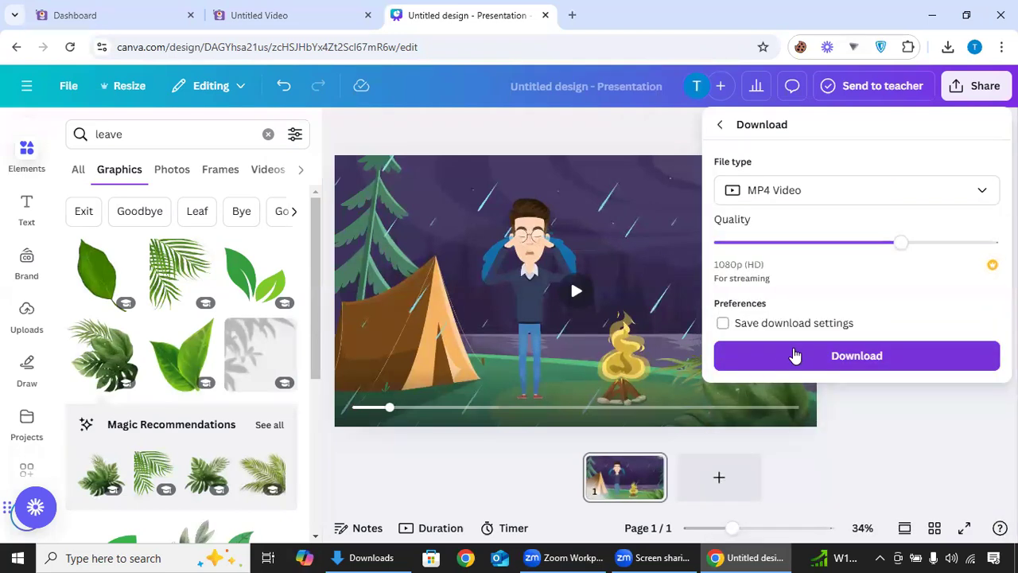
{"action": "left_click", "coordinate": [794, 355]}
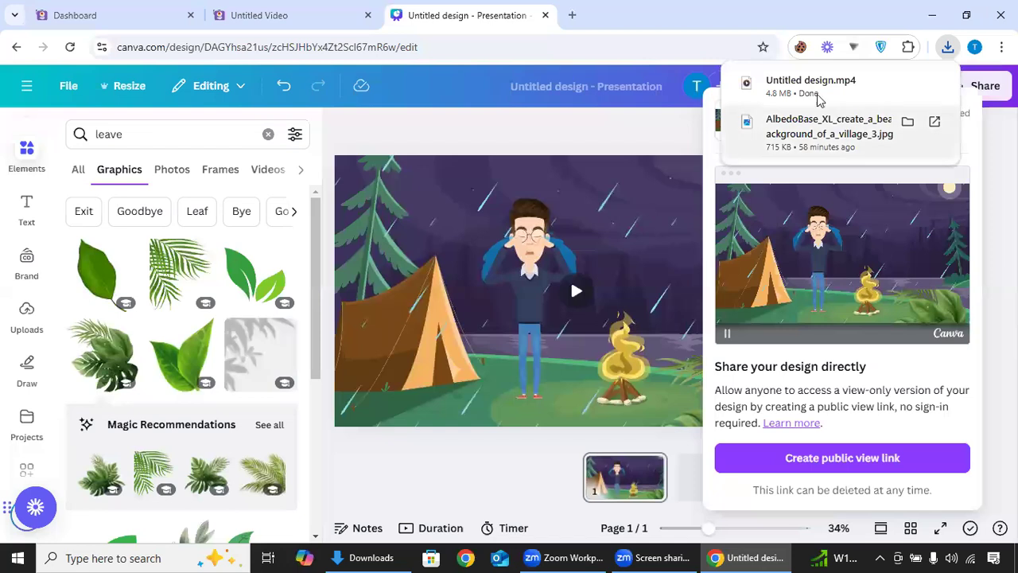
Step: Show the download in the Downloads folder in File Explorer and try to play Untitled design.mp4 in VLC media player
{"action": "left_click", "coordinate": [934, 83]}
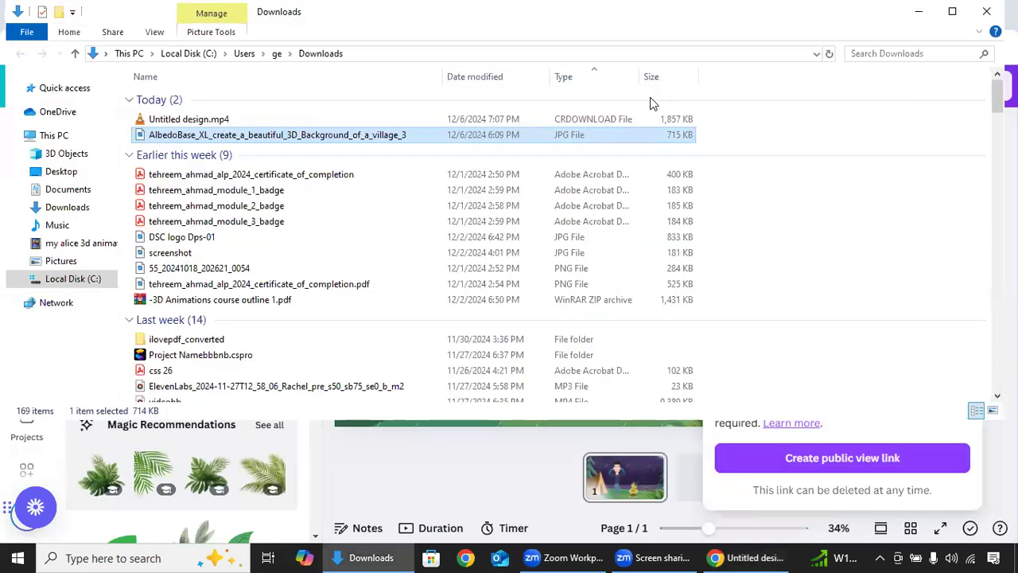
{"action": "double_click", "coordinate": [331, 139]}
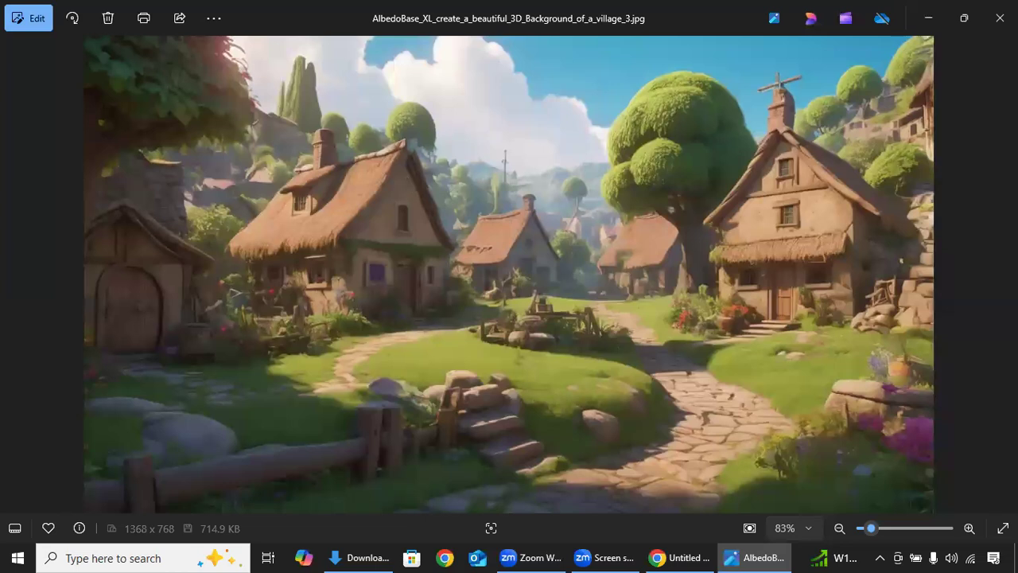
{"action": "key", "text": "alt+F4"}
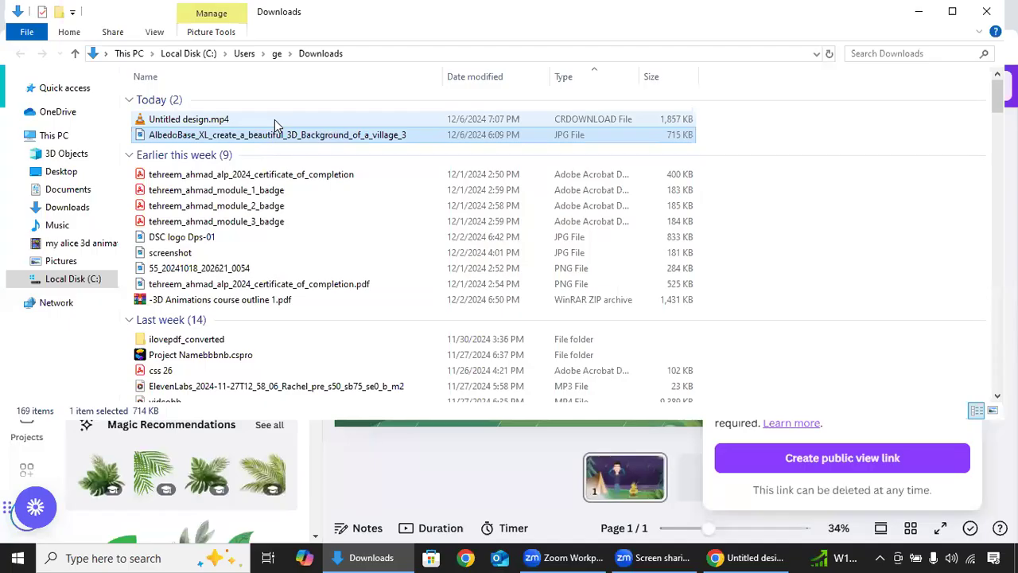
{"action": "left_click", "coordinate": [275, 119]}
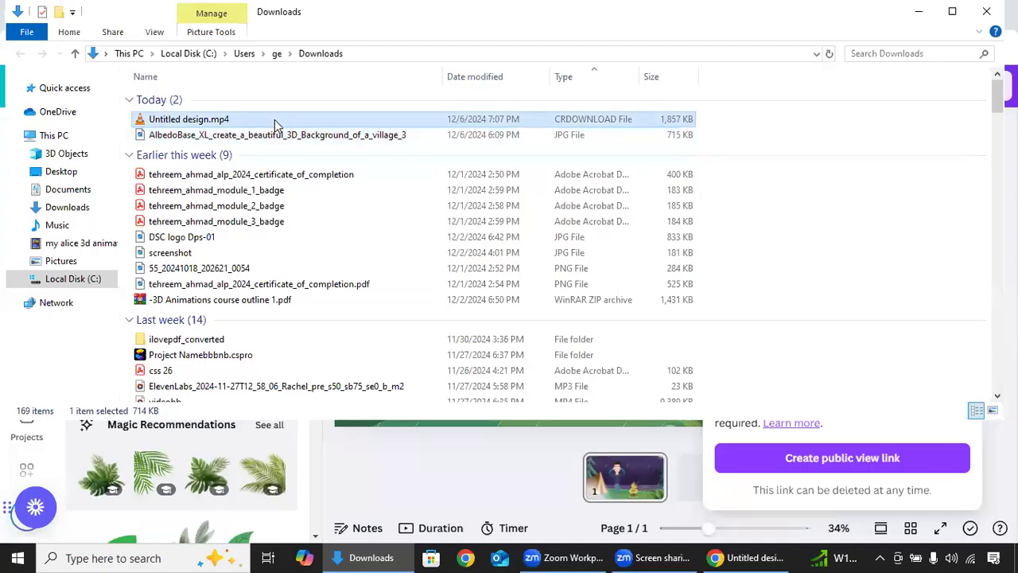
{"action": "left_click", "coordinate": [720, 557]}
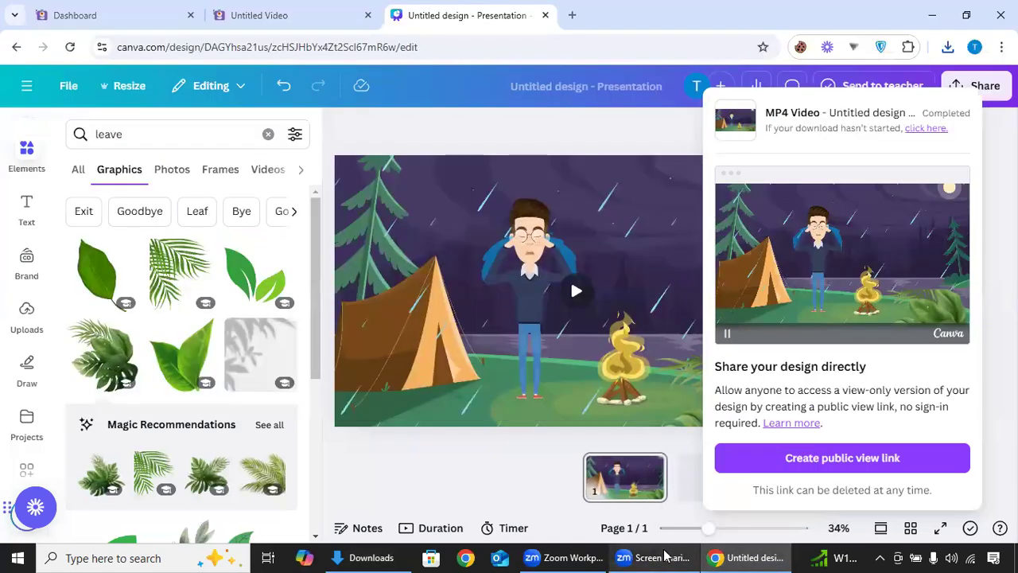
{"action": "left_click", "coordinate": [371, 557]}
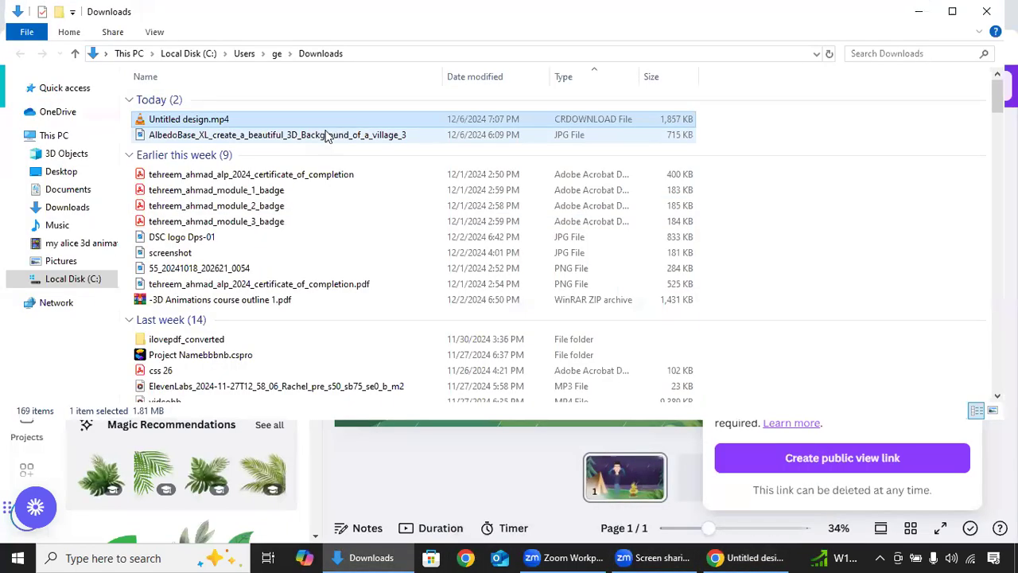
{"action": "double_click", "coordinate": [335, 120]}
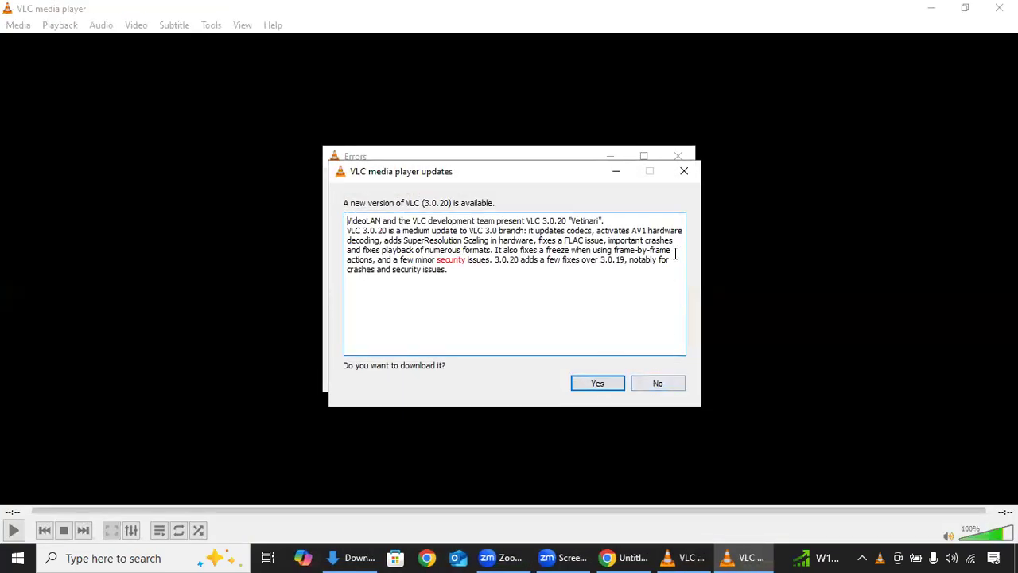
{"action": "left_click", "coordinate": [679, 171]}
{"action": "left_click", "coordinate": [679, 156]}
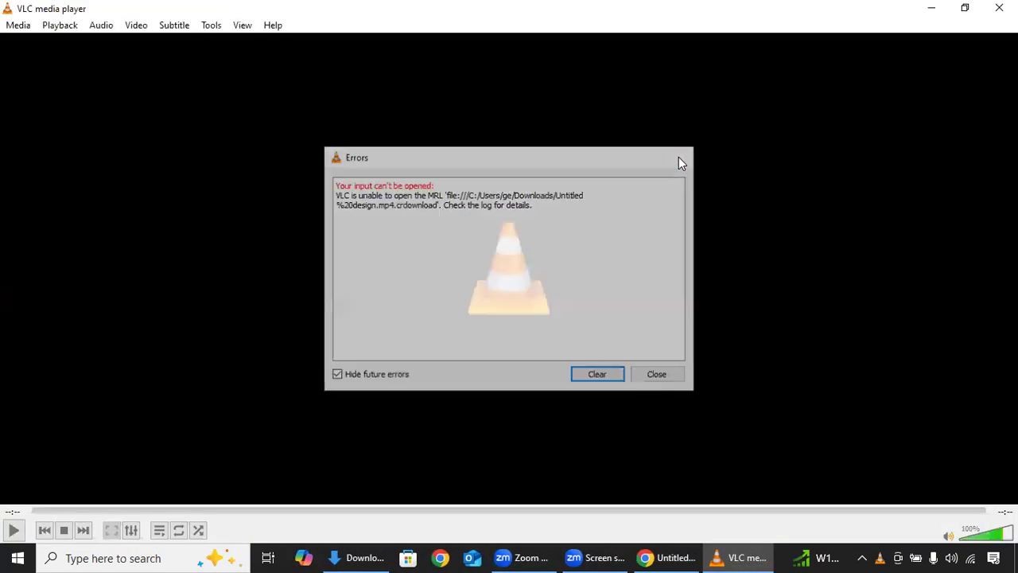
{"action": "left_click", "coordinate": [994, 8]}
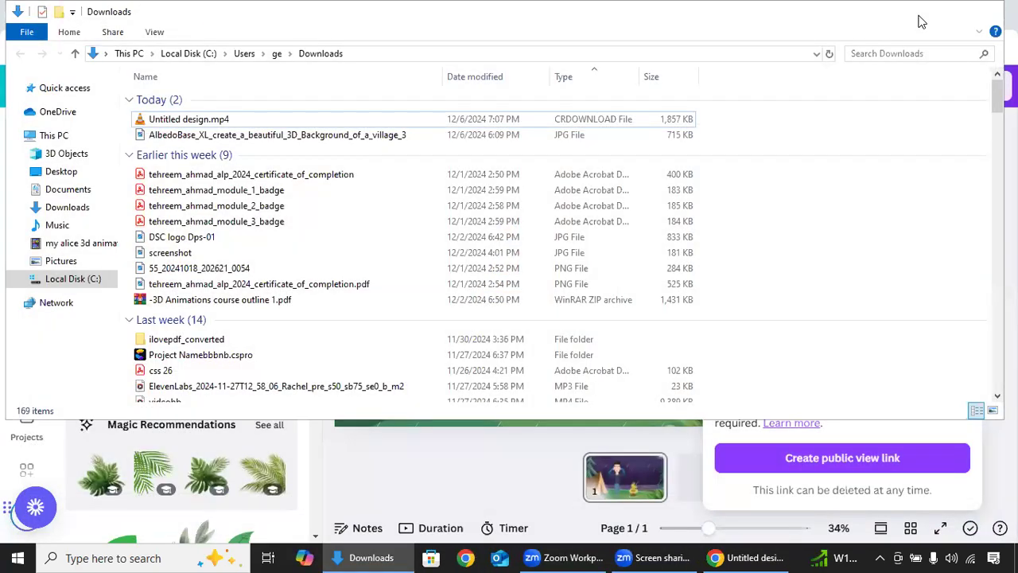
{"action": "left_click", "coordinate": [920, 12]}
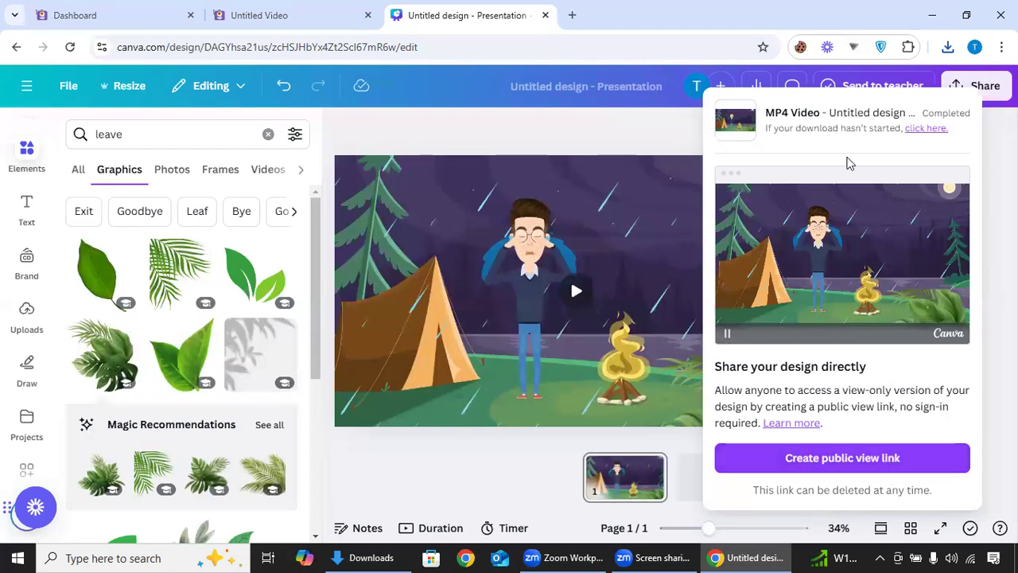
Step: Download the MP4 video of the design again and open the browser's recent download history
{"action": "left_click", "coordinate": [926, 129]}
{"action": "left_click", "coordinate": [946, 48]}
{"action": "left_click", "coordinate": [946, 49]}
{"action": "left_click", "coordinate": [946, 50]}
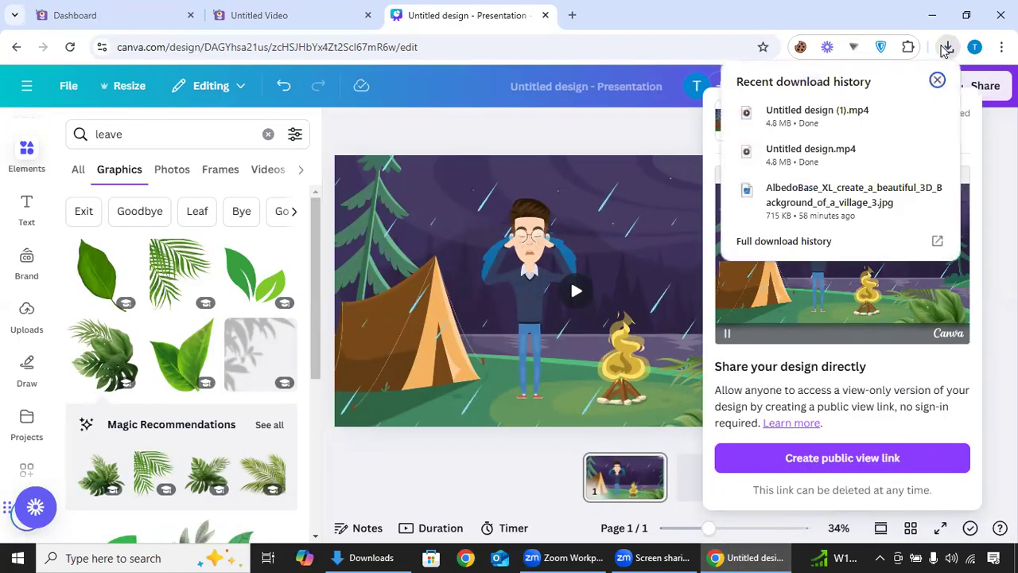
Step: Play the downloaded Untitled design (1).mp4 in Media Player to check the covered watermark, and close the player and the download panel
{"action": "left_click", "coordinate": [872, 128]}
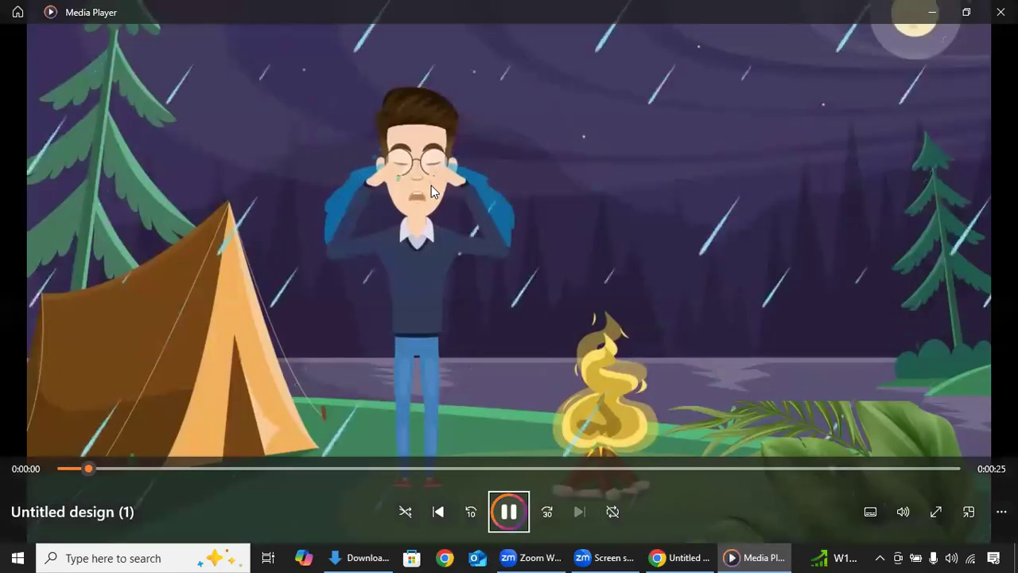
{"action": "left_click", "coordinate": [432, 185]}
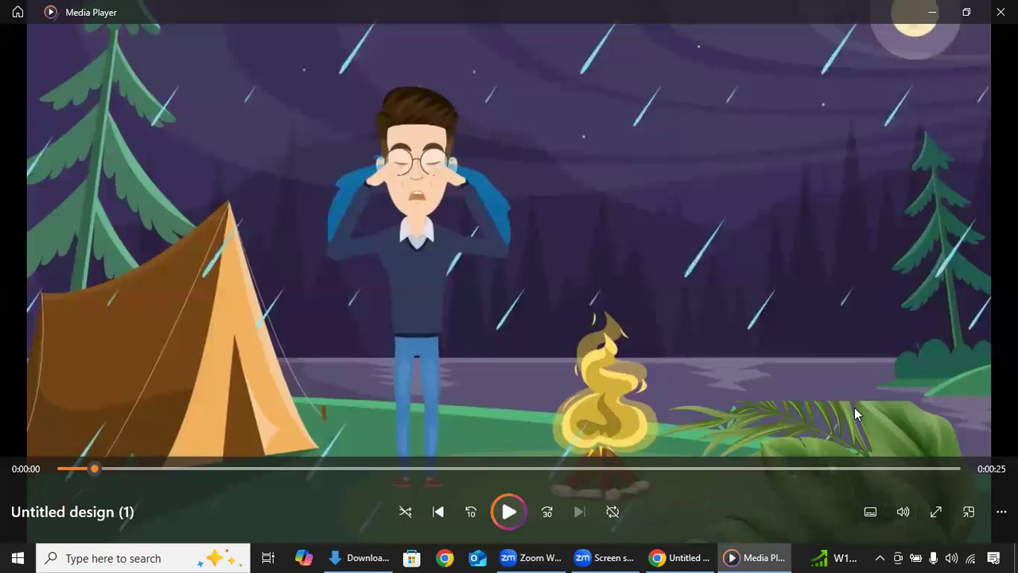
{"action": "left_click", "coordinate": [870, 319]}
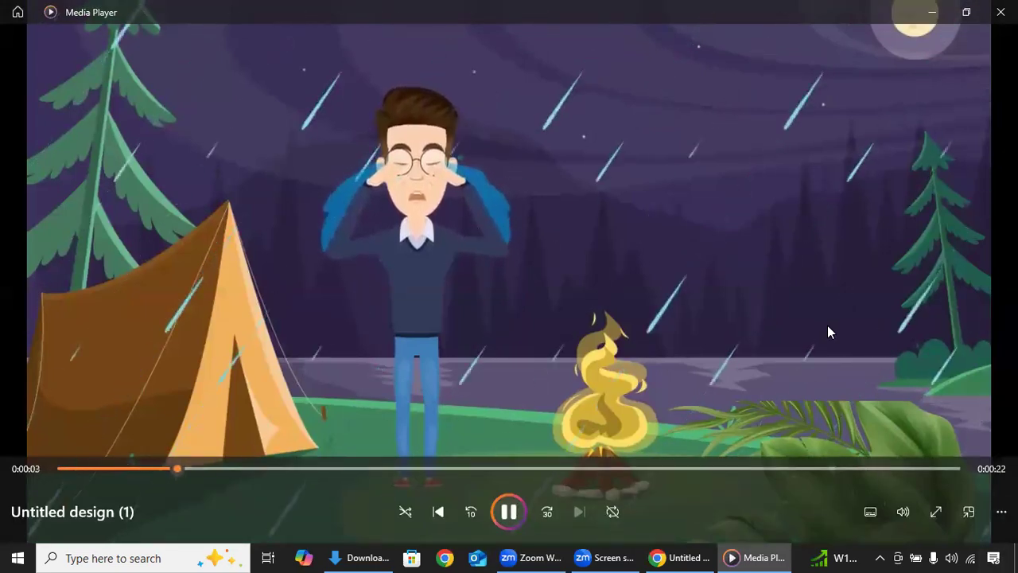
{"action": "left_click", "coordinate": [1001, 12]}
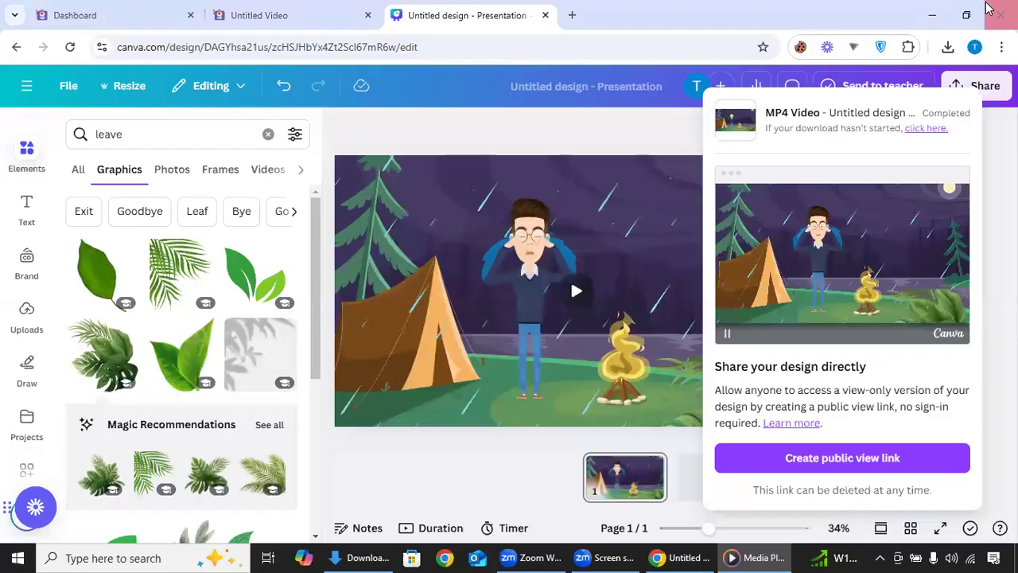
{"action": "left_click", "coordinate": [991, 152]}
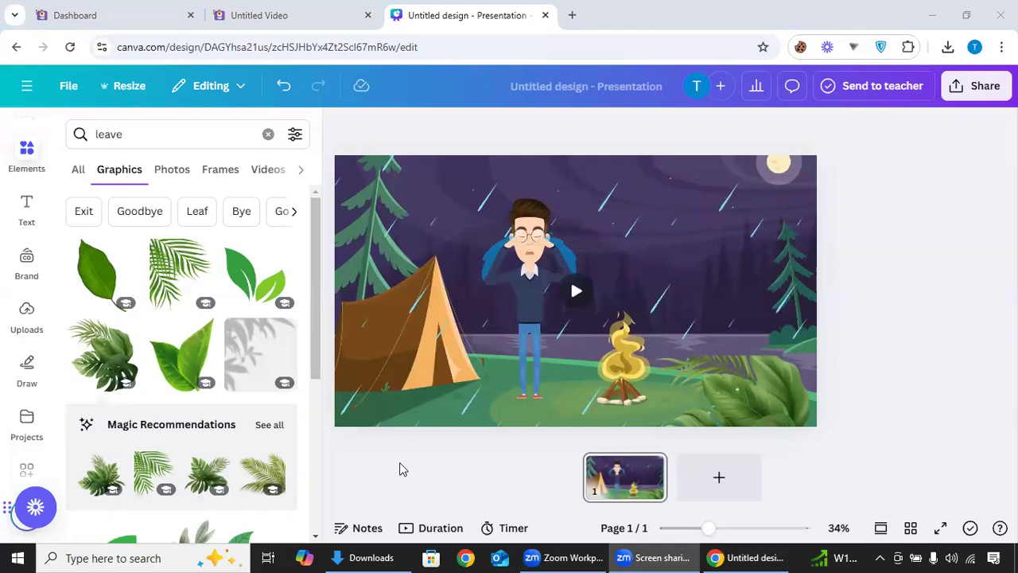
Step: Switch to the Animaker project and add a text-to-speech lip-sync with the script "hi" to the woman character in Scene 2
{"action": "left_click", "coordinate": [269, 11]}
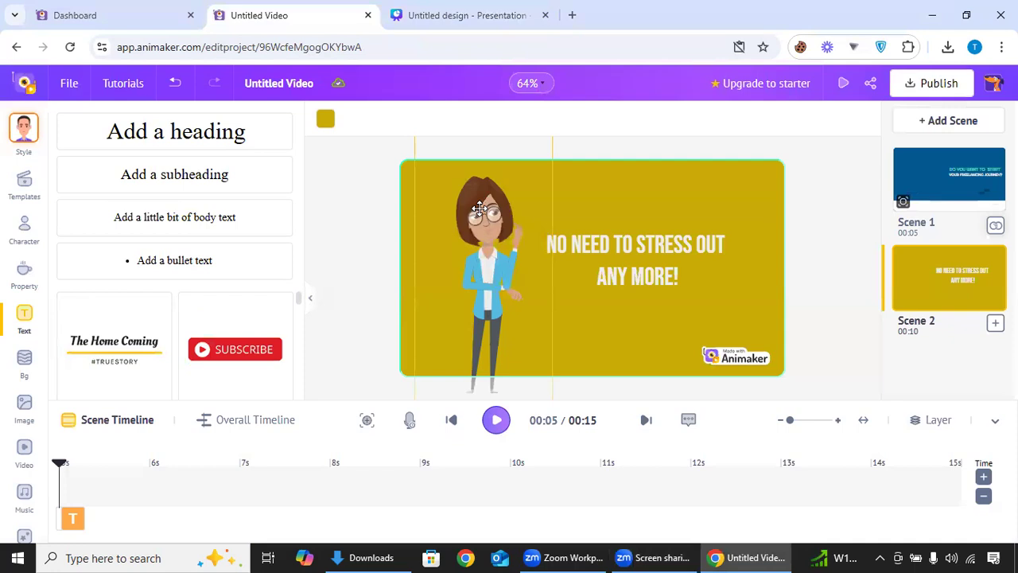
{"action": "left_click", "coordinate": [521, 338]}
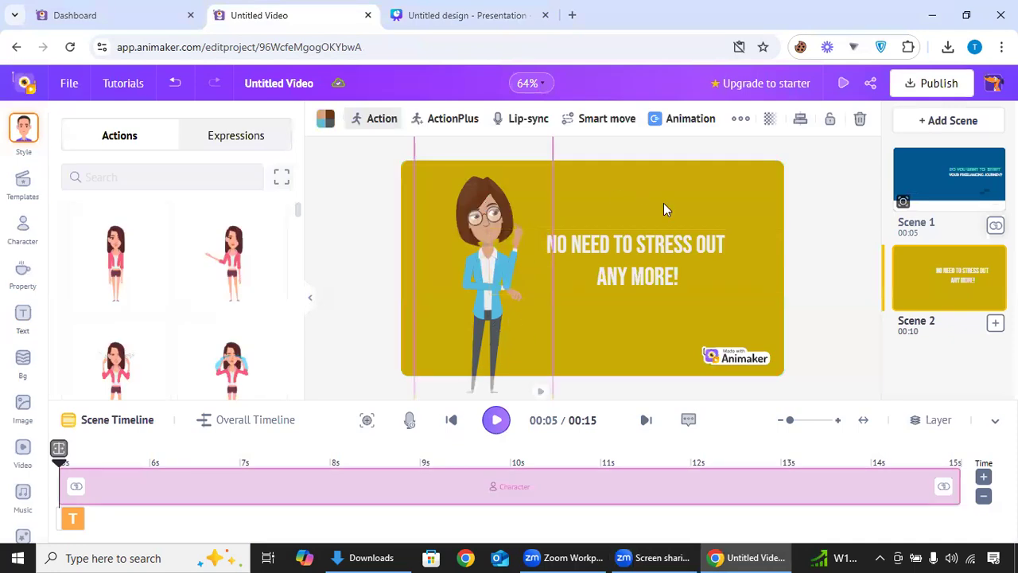
{"action": "left_click", "coordinate": [514, 118]}
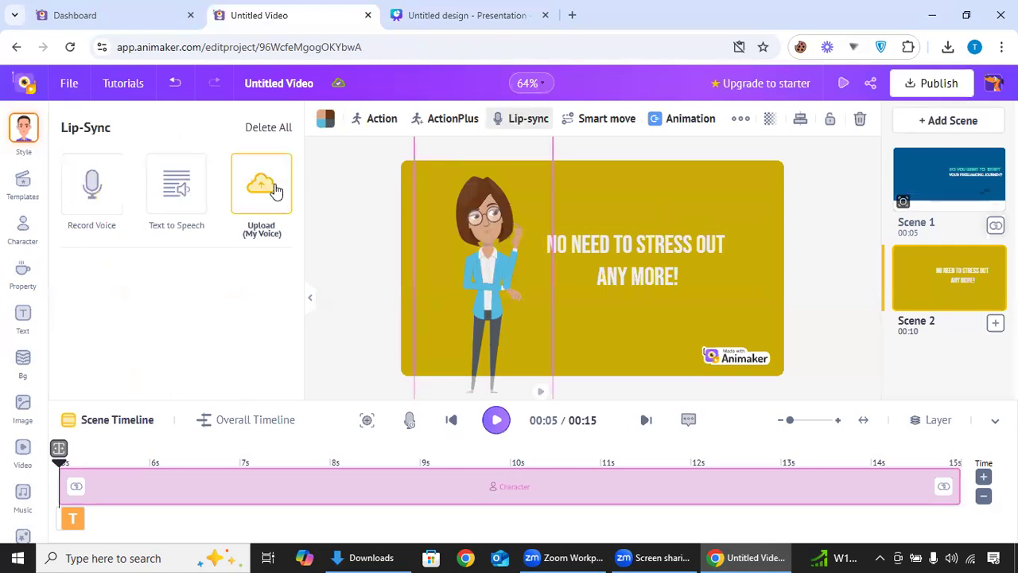
{"action": "left_click", "coordinate": [192, 187]}
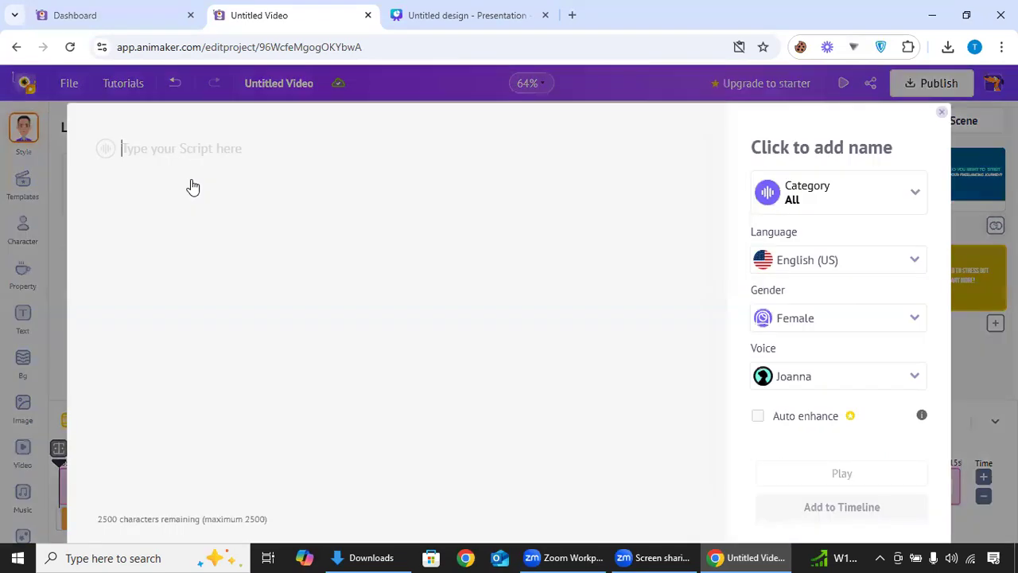
{"action": "type", "text": "hi"}
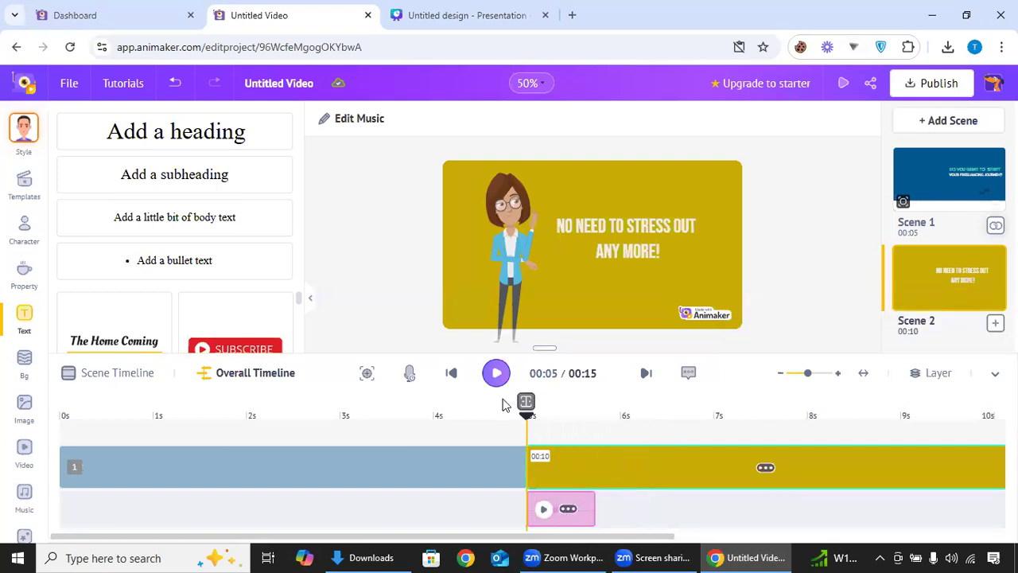
Step: Play the start of Scene 2 twice on the overall timeline to check the character's lip-sync
{"action": "left_click", "coordinate": [496, 372]}
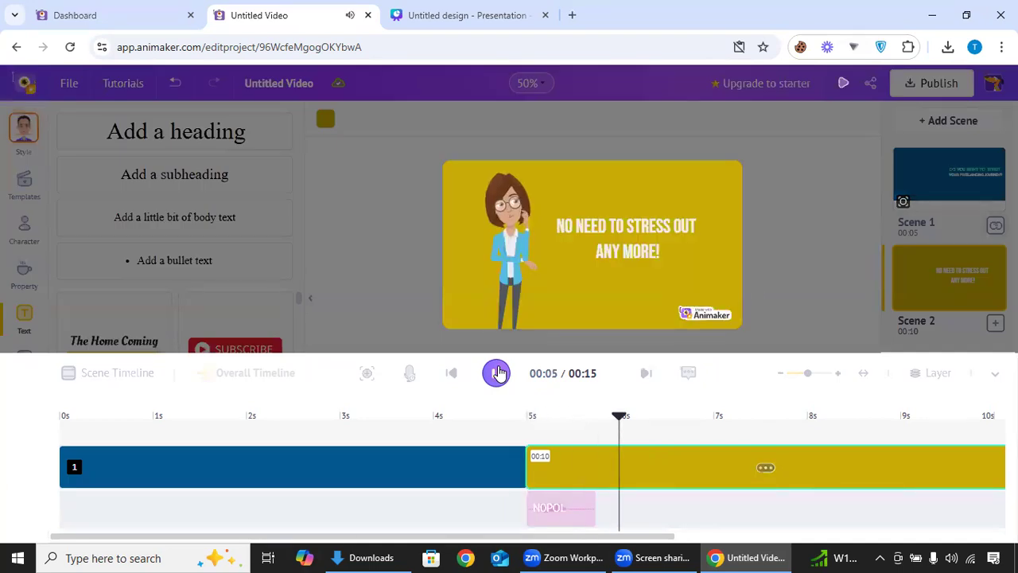
{"action": "left_click", "coordinate": [497, 372]}
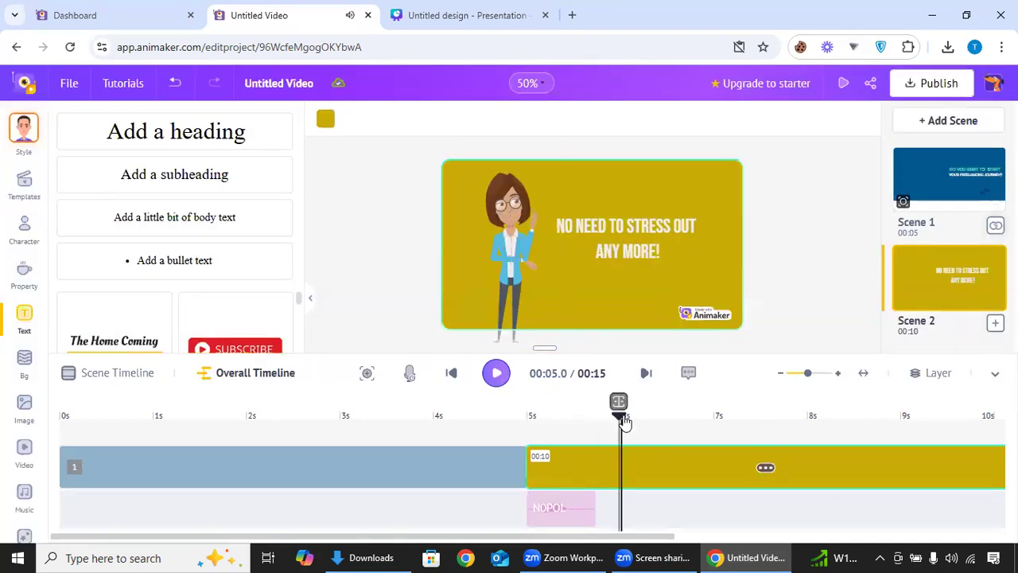
{"action": "left_click_drag", "start_coordinate": [616, 424], "coordinate": [545, 418]}
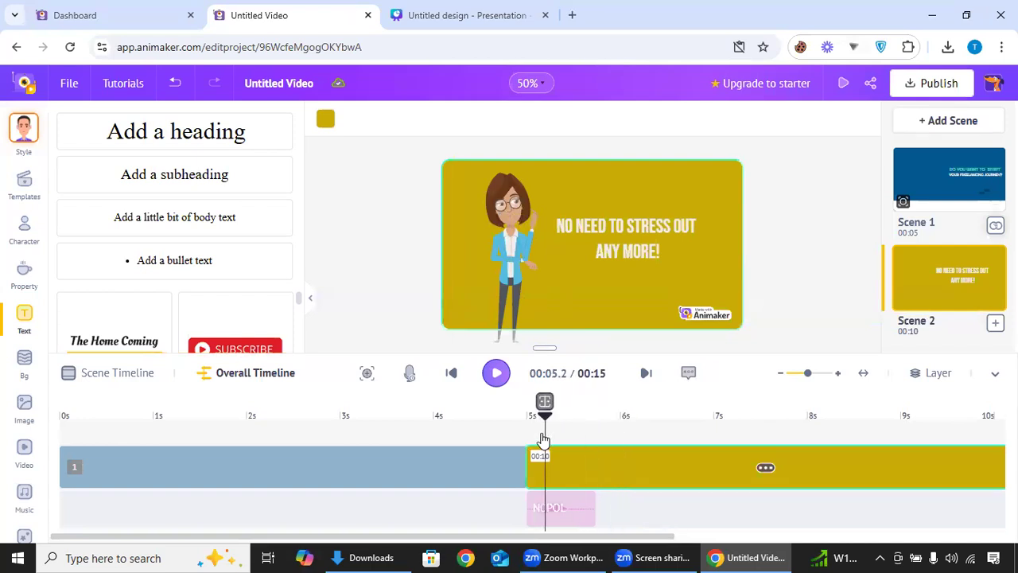
{"action": "left_click", "coordinate": [496, 374]}
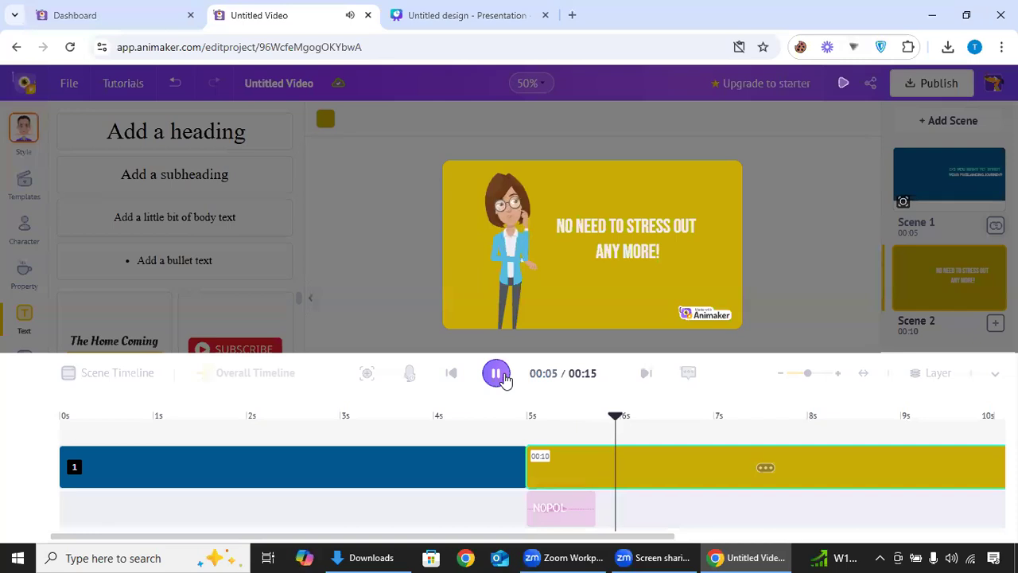
{"action": "left_click", "coordinate": [496, 374]}
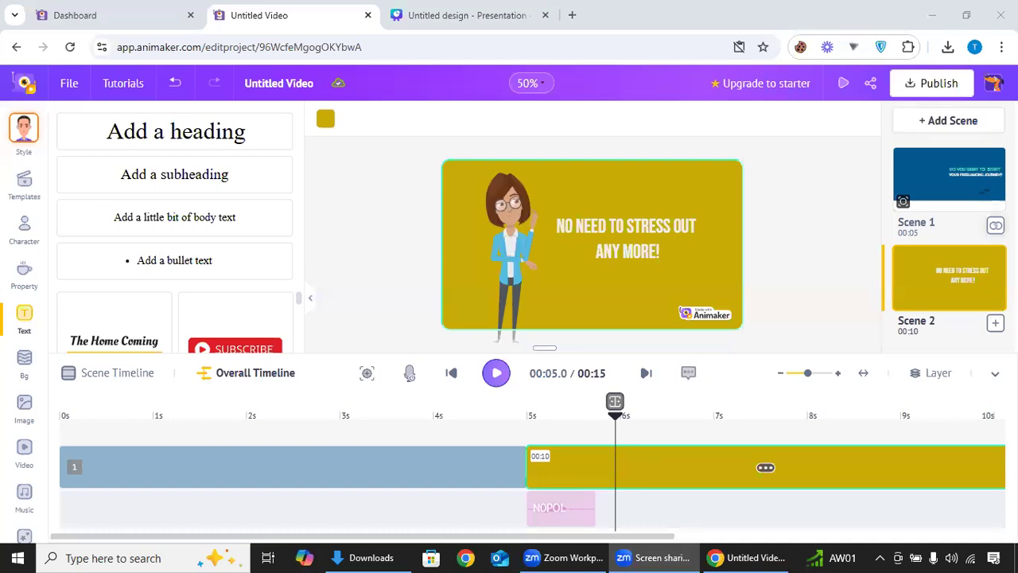
Step: Switch to the Canva design, play the video and skip to its closing part to look for the Animaker outro
{"action": "left_click", "coordinate": [436, 15]}
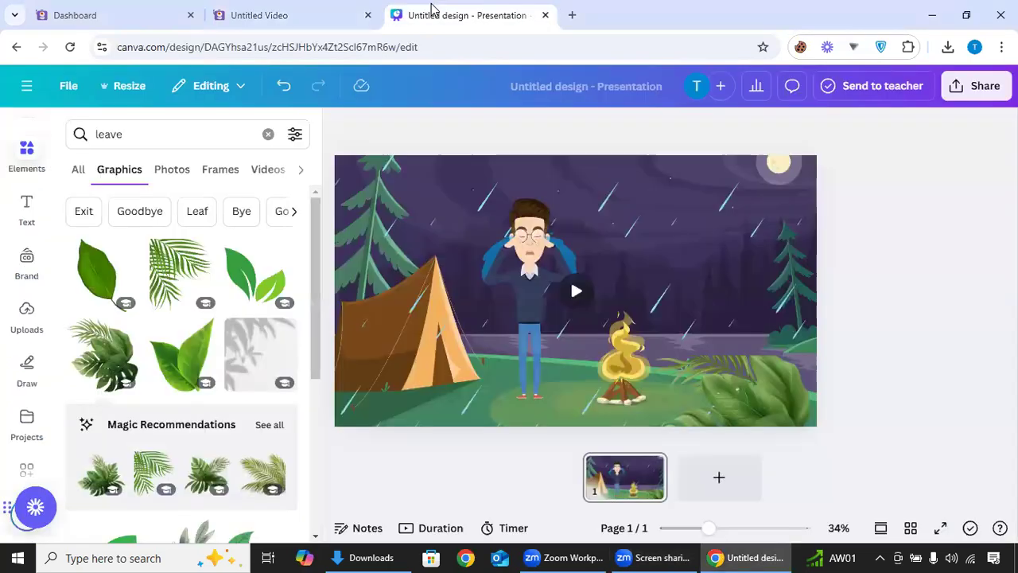
{"action": "left_click", "coordinate": [624, 477]}
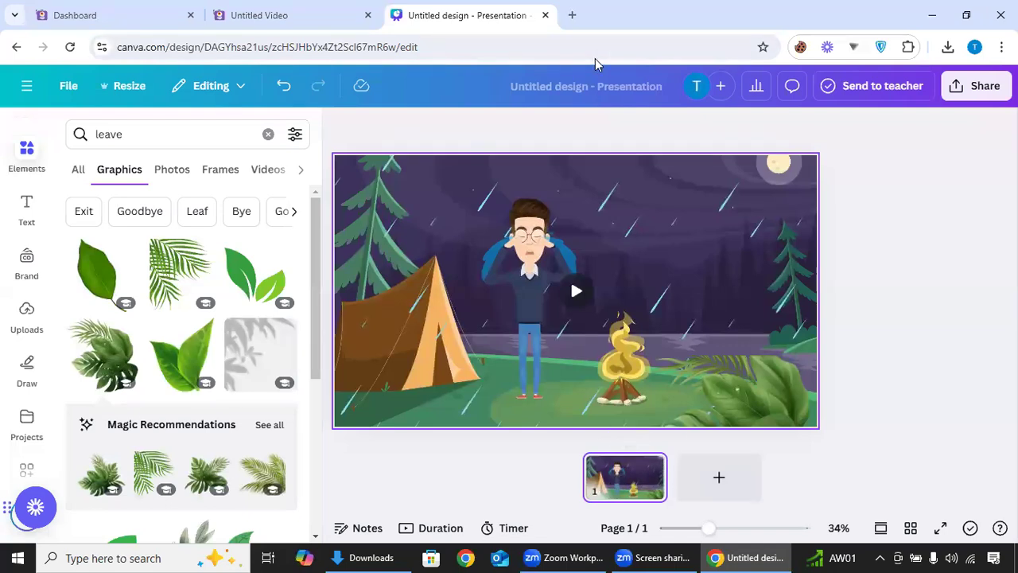
{"action": "left_click", "coordinate": [583, 313]}
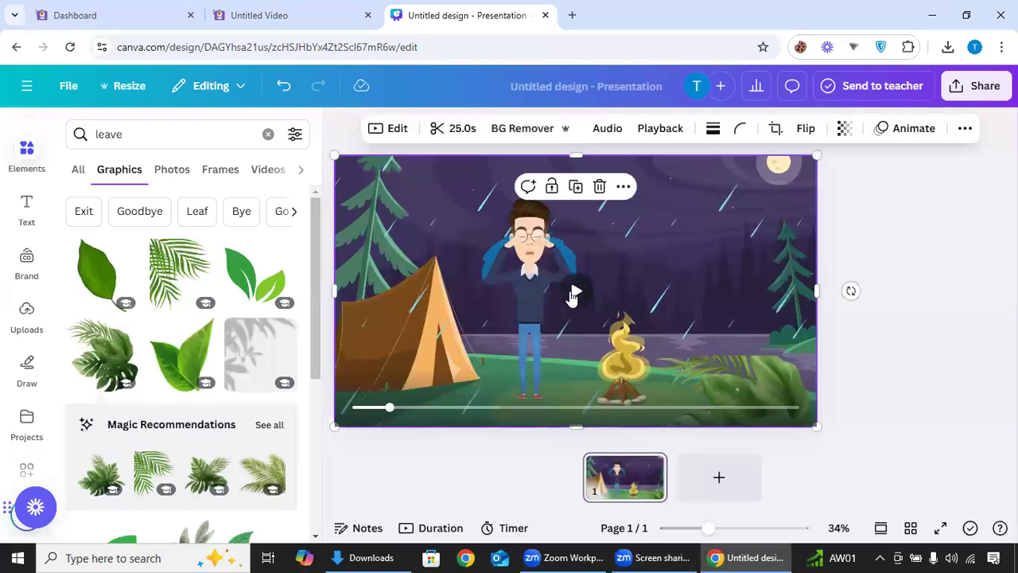
{"action": "left_click", "coordinate": [571, 296]}
{"action": "left_click", "coordinate": [694, 409]}
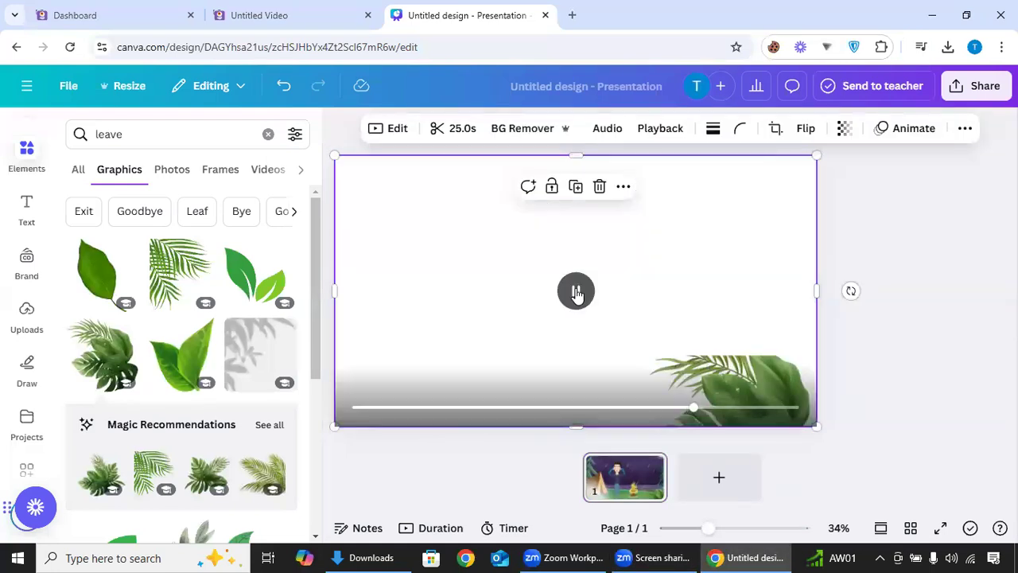
{"action": "left_click", "coordinate": [576, 294]}
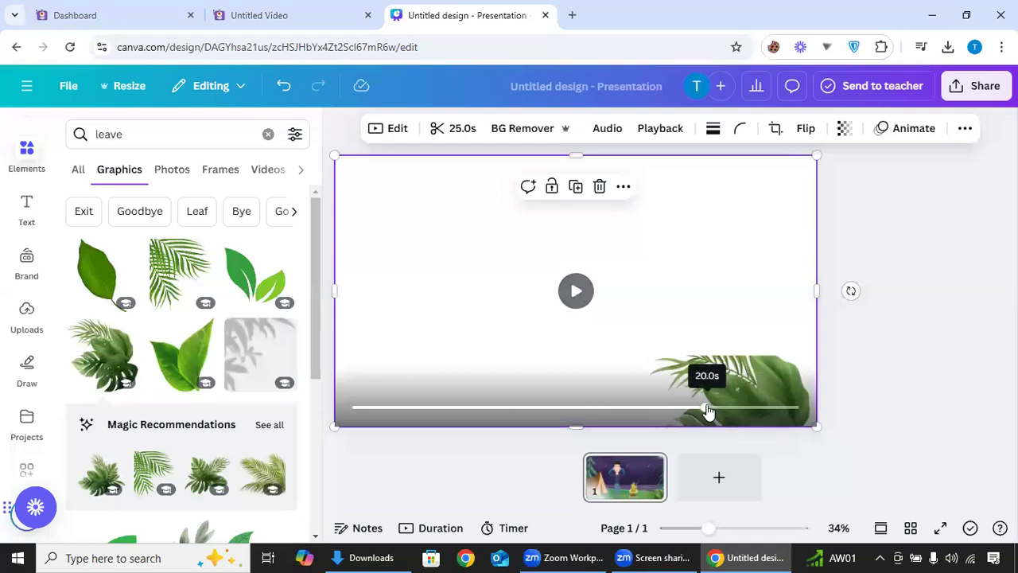
{"action": "left_click", "coordinate": [645, 407]}
{"action": "mouse_move", "coordinate": [638, 428]}
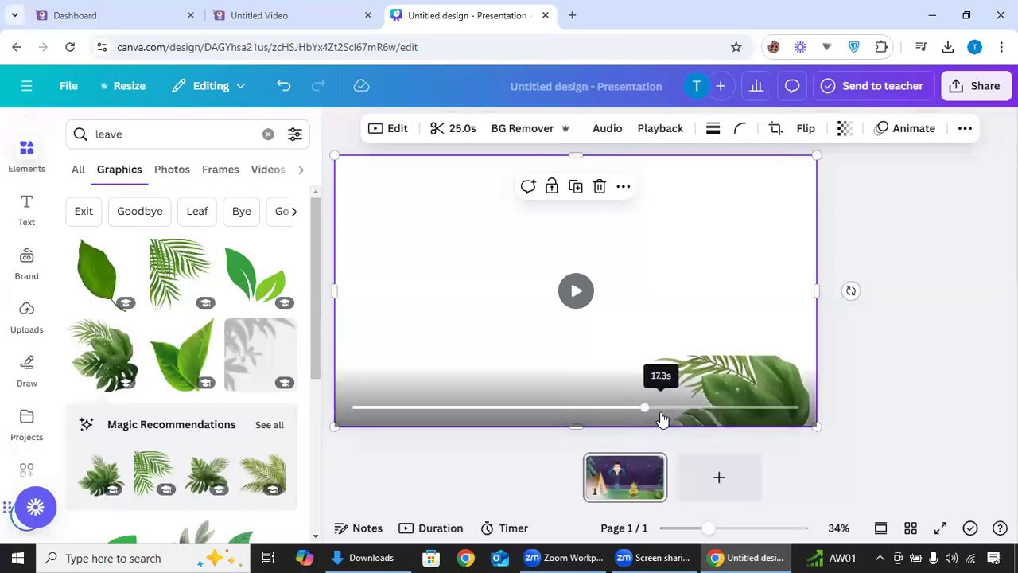
Step: Trim the end of the video clip to 12.0 seconds to cut off the Animaker outro
{"action": "left_click", "coordinate": [443, 131]}
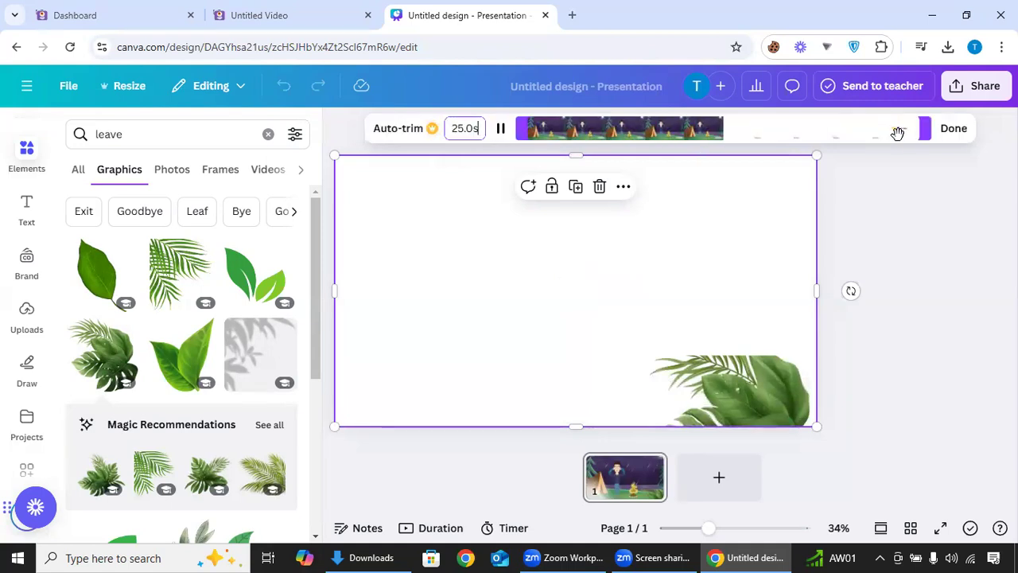
{"action": "left_click_drag", "start_coordinate": [931, 131], "coordinate": [902, 127]}
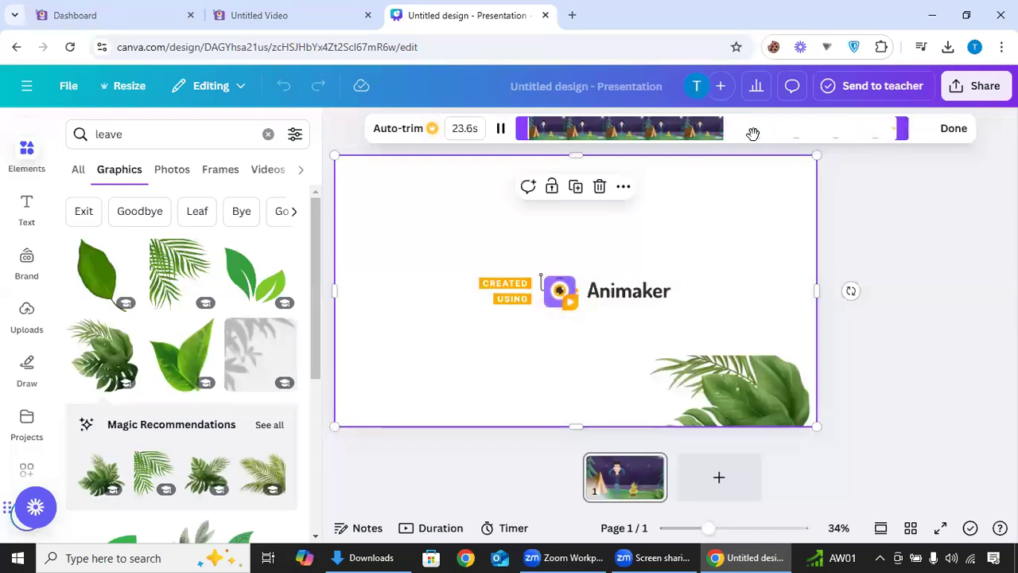
{"action": "left_click_drag", "start_coordinate": [904, 128], "coordinate": [719, 133]}
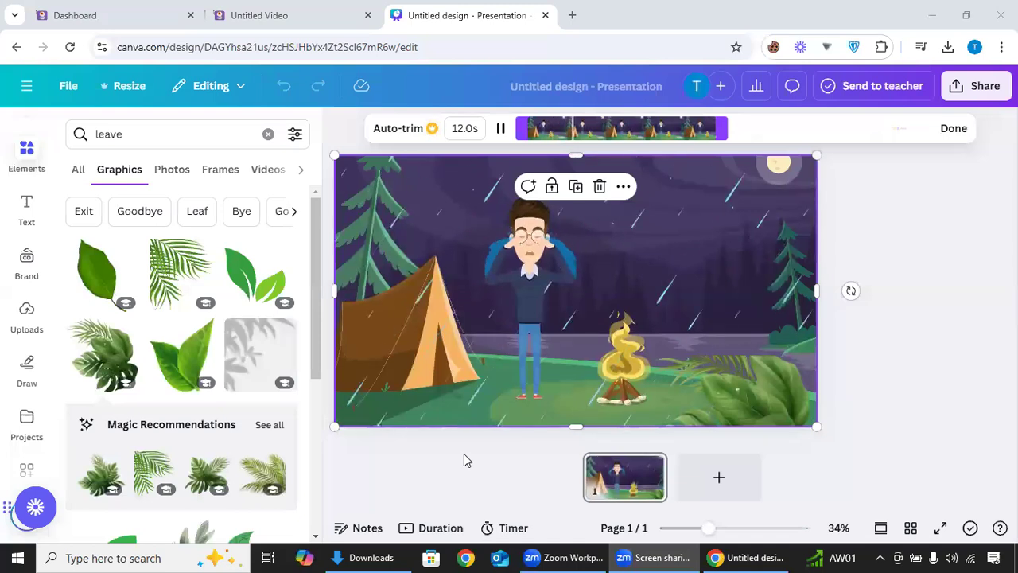
{"action": "left_click", "coordinate": [350, 8]}
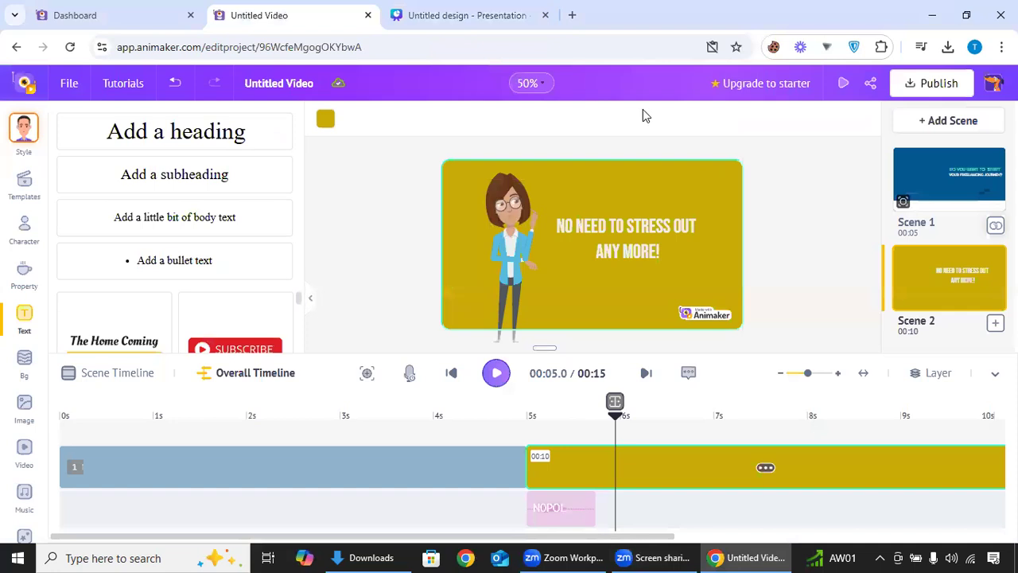
{"action": "mouse_move", "coordinate": [512, 6]}
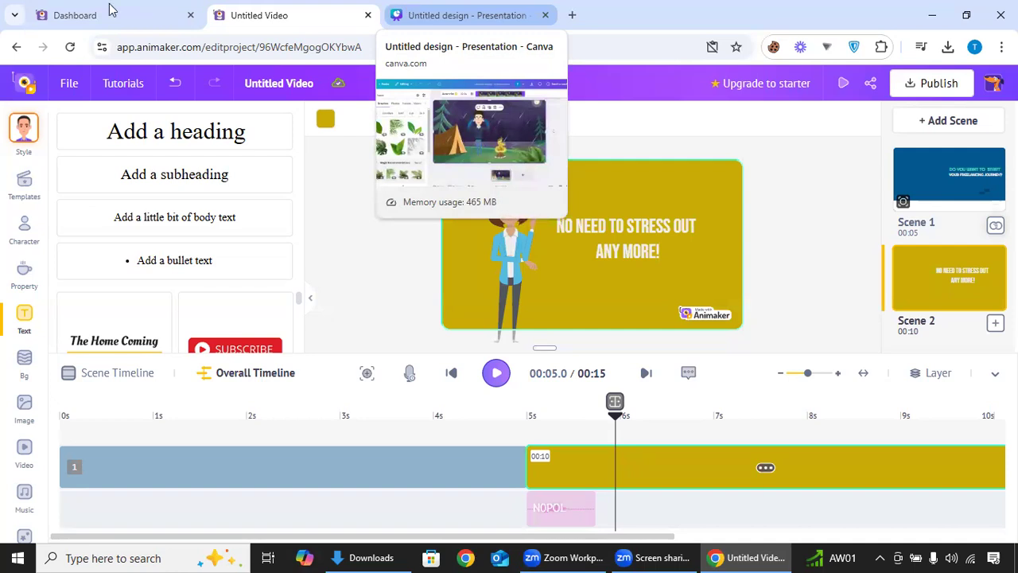
{"action": "left_click", "coordinate": [517, 11]}
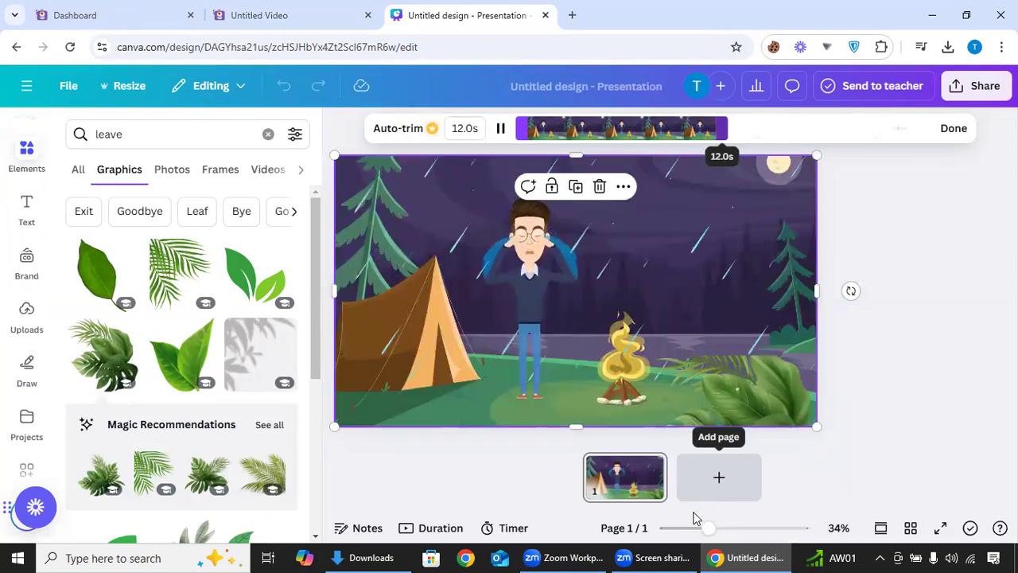
Step: Switch to the Animaker project and show its voiceover options and the file chooser for uploading a voiceover, without choosing a file
{"action": "left_click", "coordinate": [220, 7]}
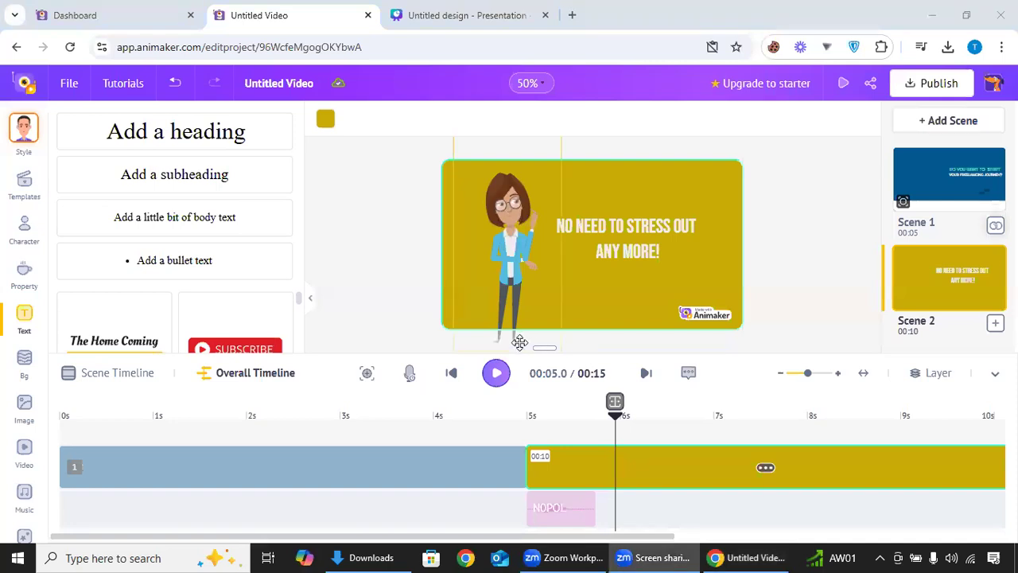
{"action": "left_click", "coordinate": [411, 380]}
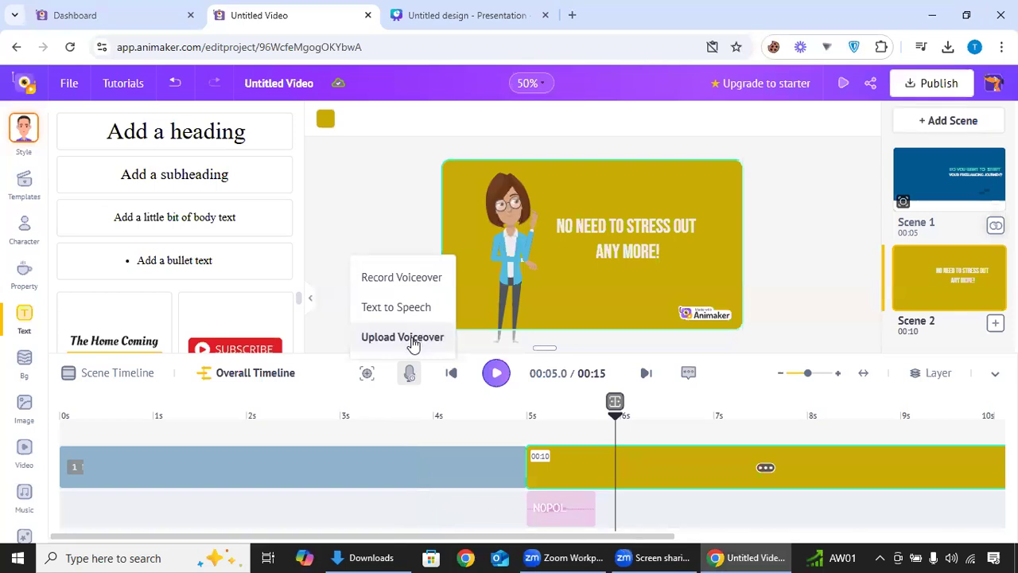
{"action": "left_click", "coordinate": [403, 337]}
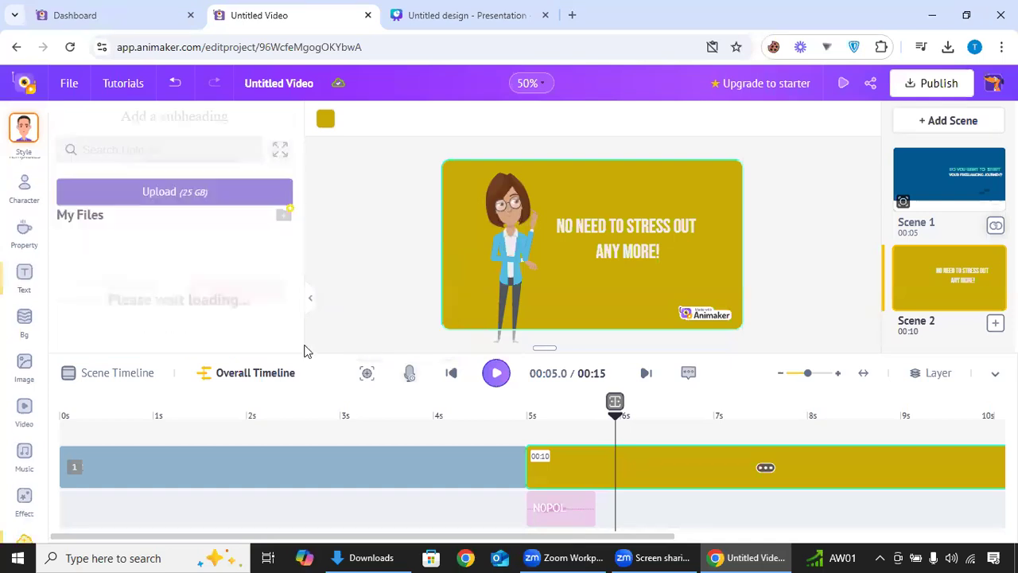
{"action": "left_click", "coordinate": [174, 160]}
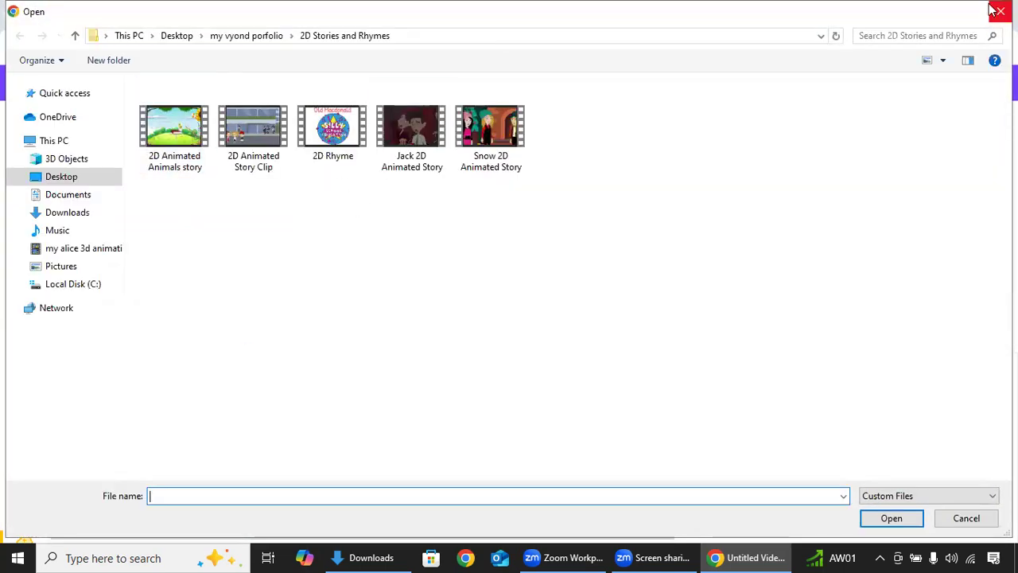
{"action": "left_click", "coordinate": [410, 383]}
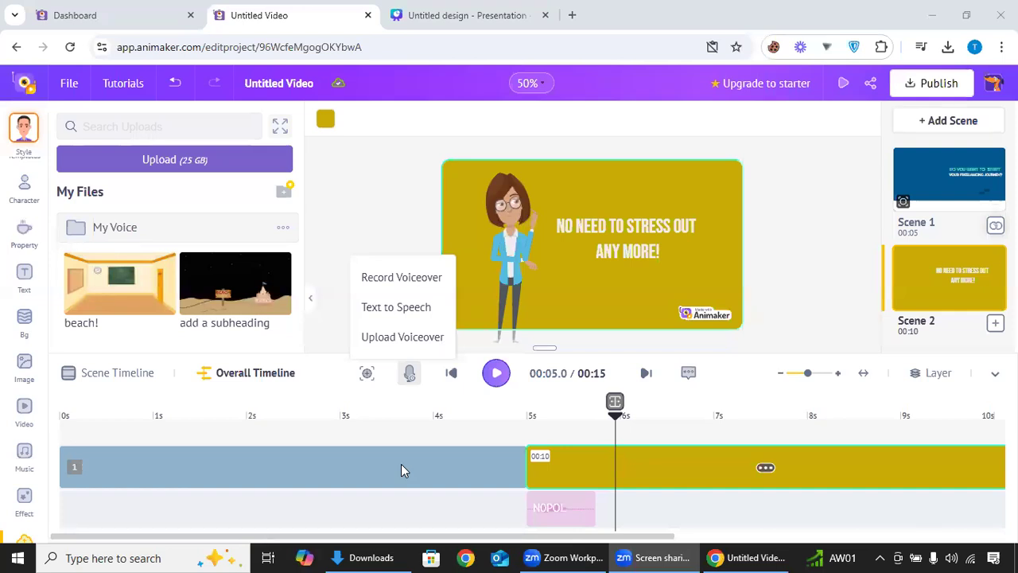
Step: Select the woman character in Scene 2 to show its character options
{"action": "left_click", "coordinate": [532, 225]}
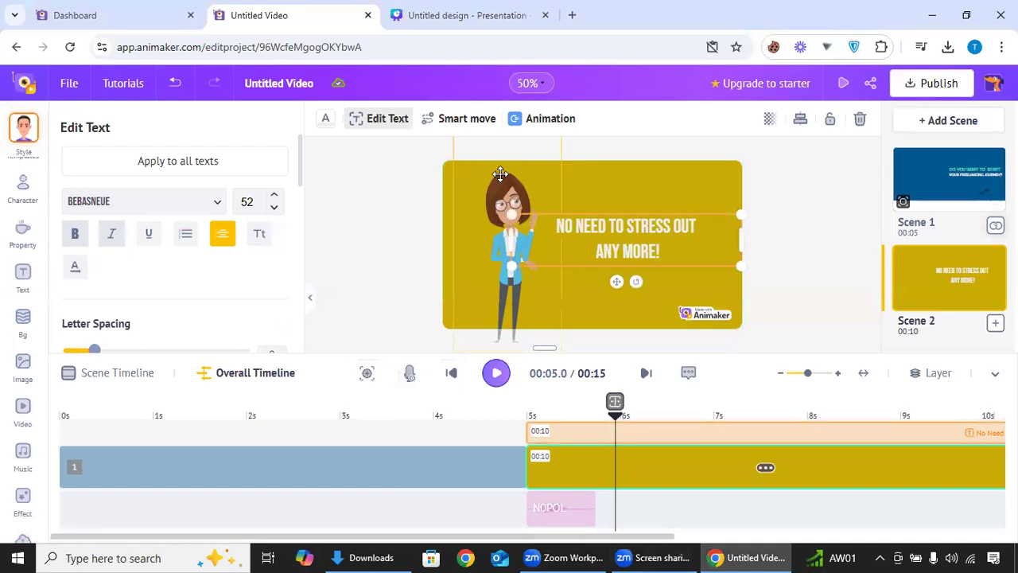
{"action": "left_click", "coordinate": [500, 174]}
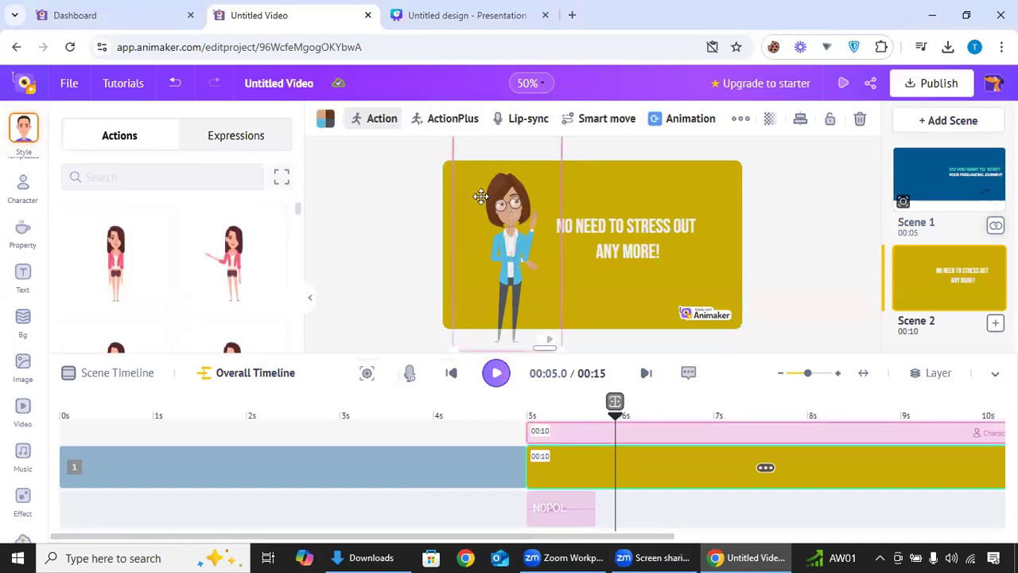